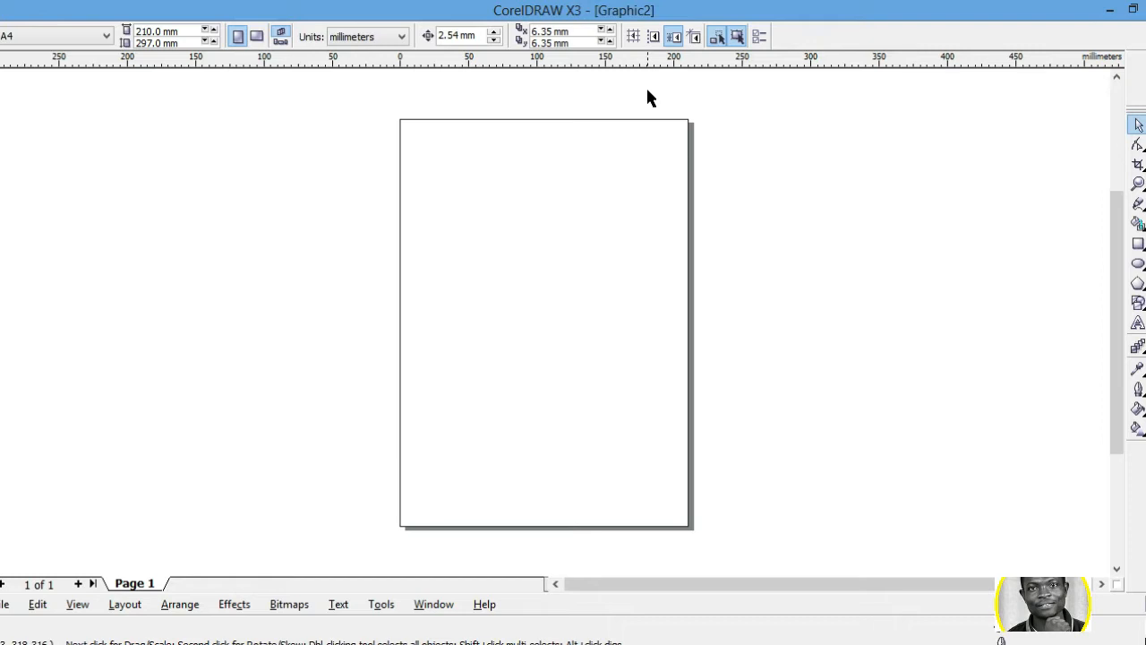
click(375, 39)
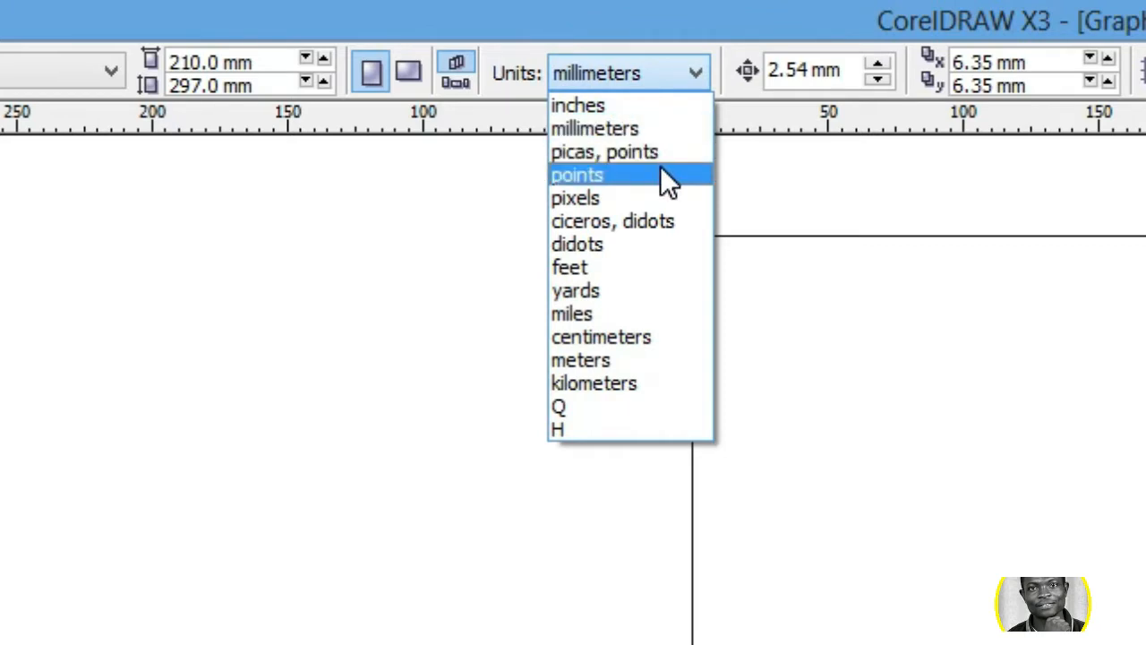
click(721, 194)
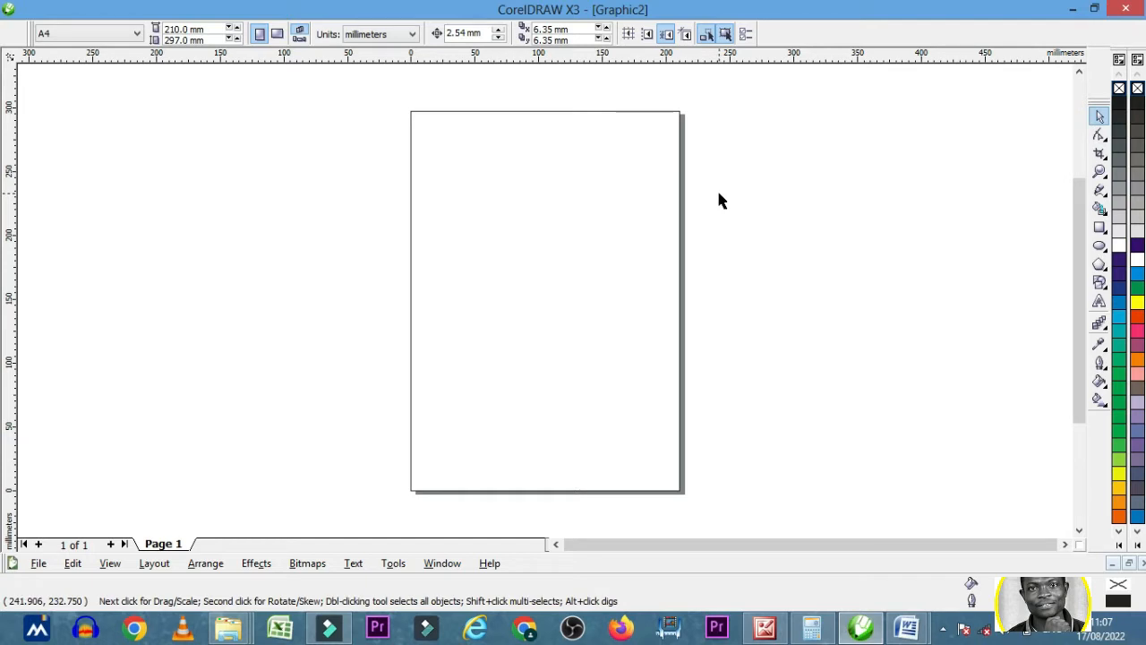
click(395, 35)
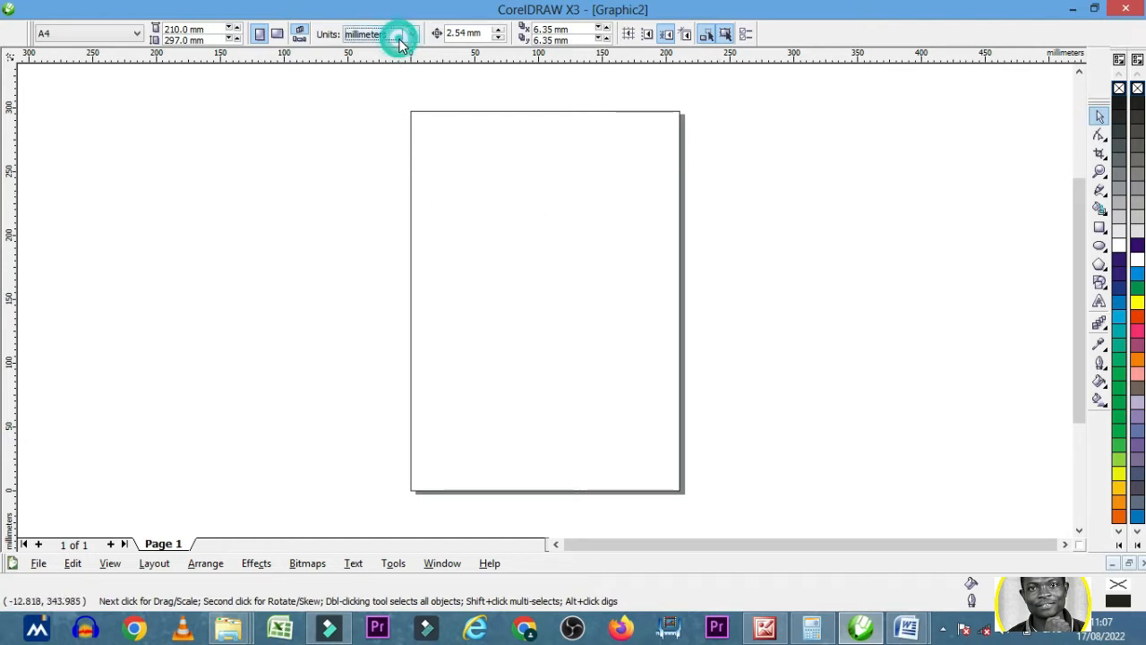
click(698, 163)
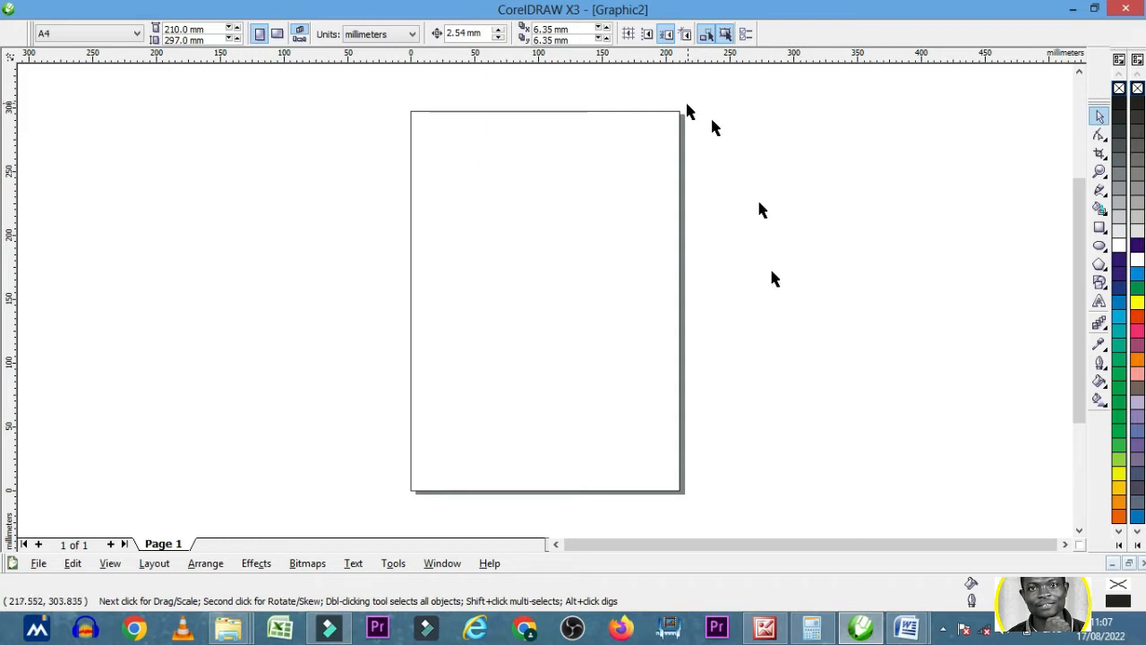
- Switch to Document2 in Word to review the listed horizontal and vertical sizes, and return to CorelDRAW
mouse_move(907, 627)
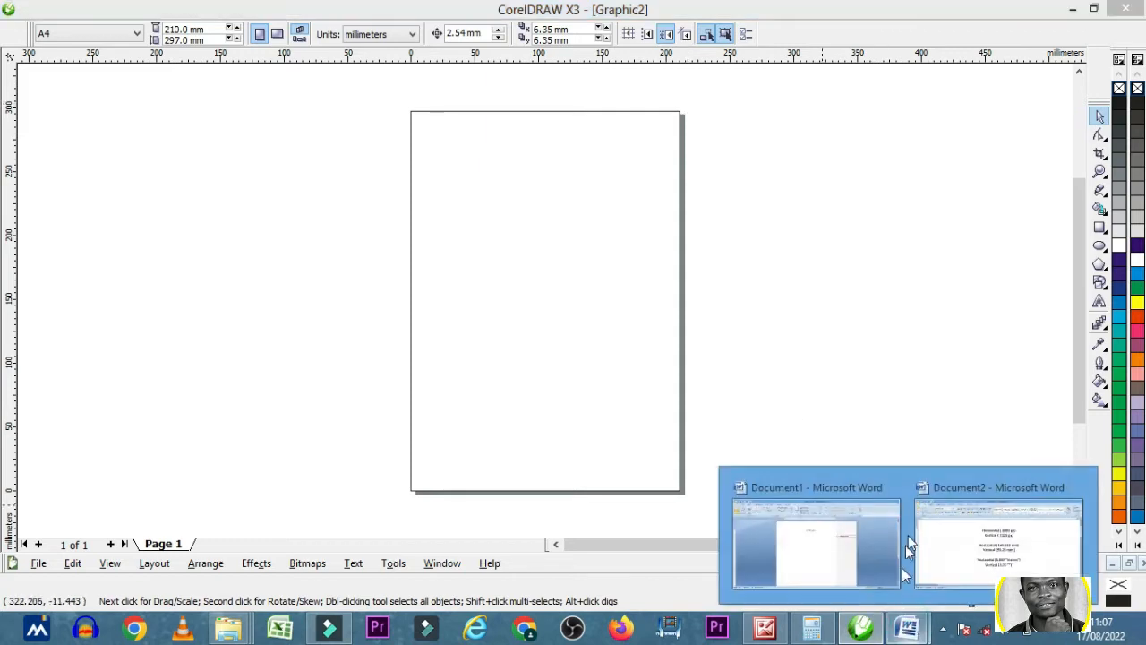
click(967, 519)
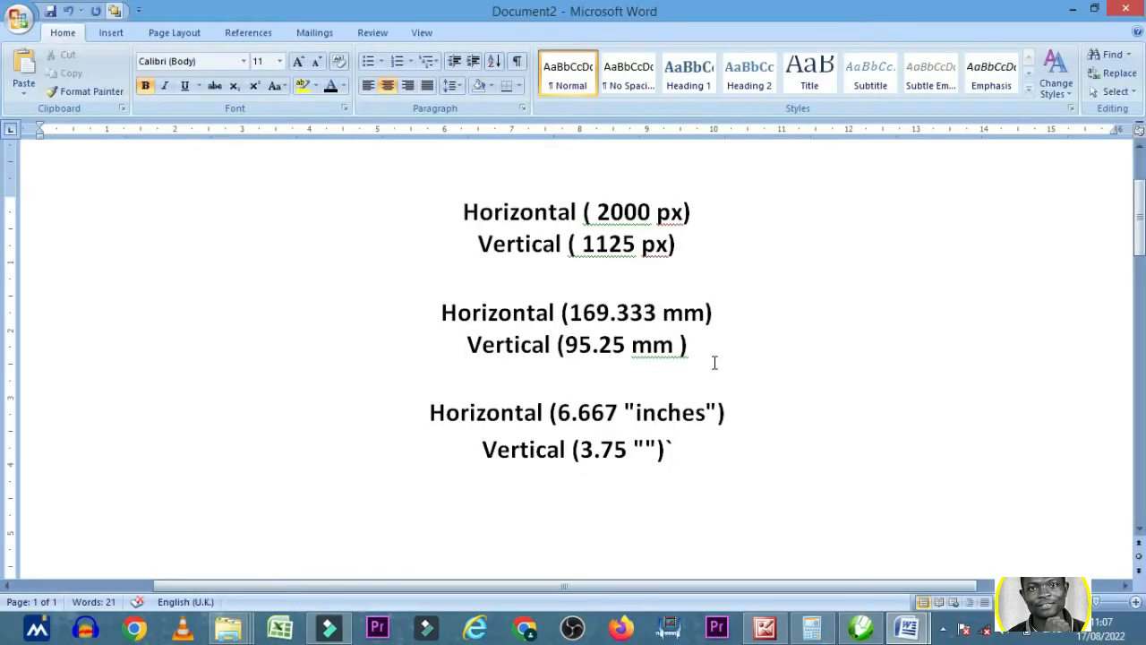
click(860, 627)
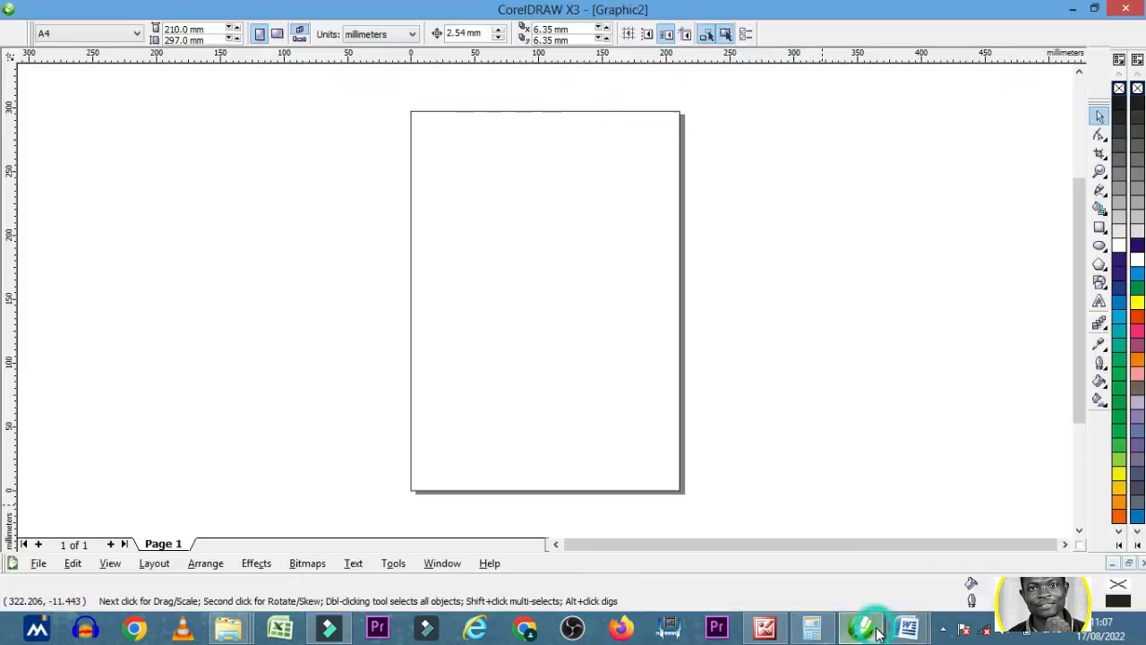
- Draw a rectangle about 195 mm wide and 90 mm high overlapping the right edge of the page, and deselect it
click(1100, 209)
mouse_move(255, 185)
mouse_down()
mouse_move(335, 251)
mouse_move(408, 351)
mouse_up()
drag(521, 376, 718, 396)
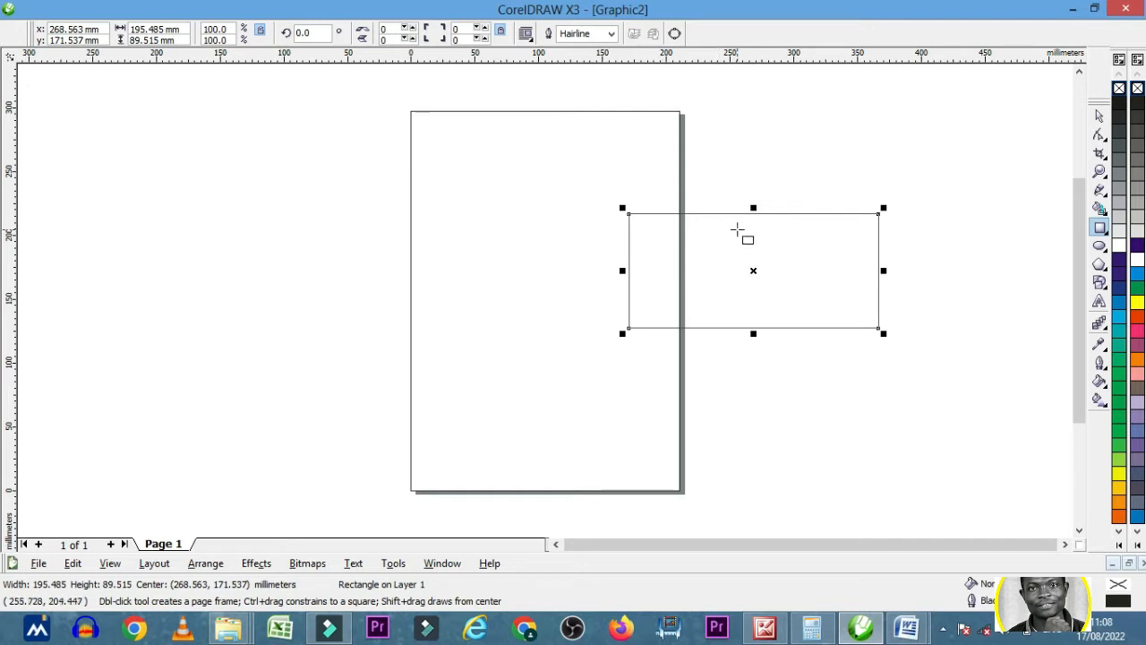
click(1101, 117)
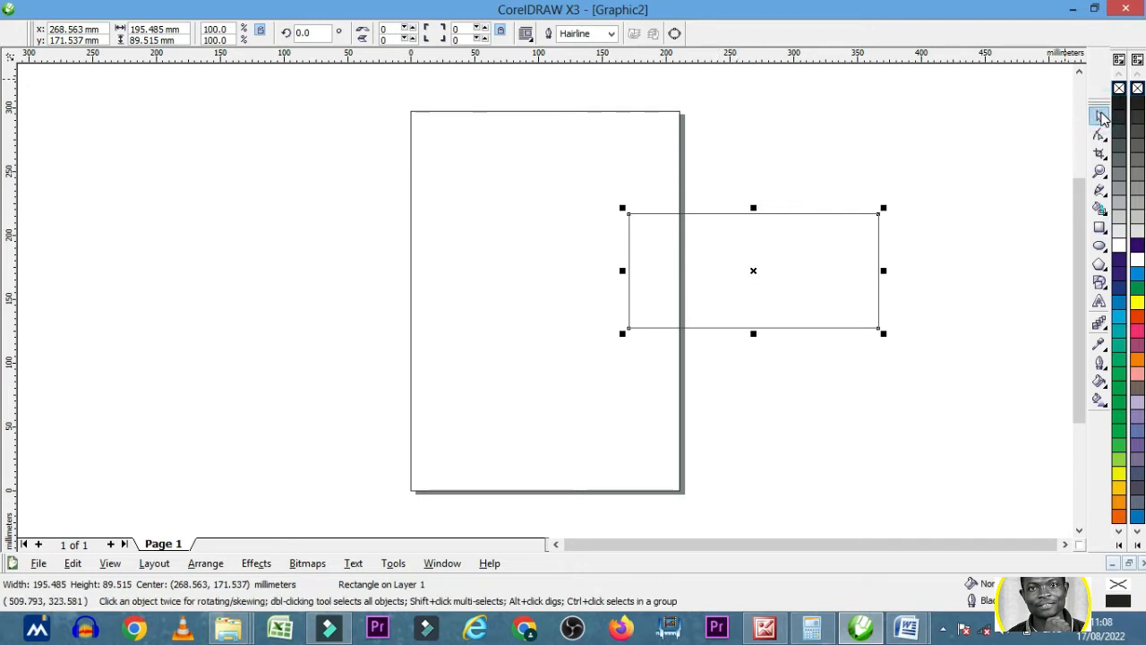
click(915, 125)
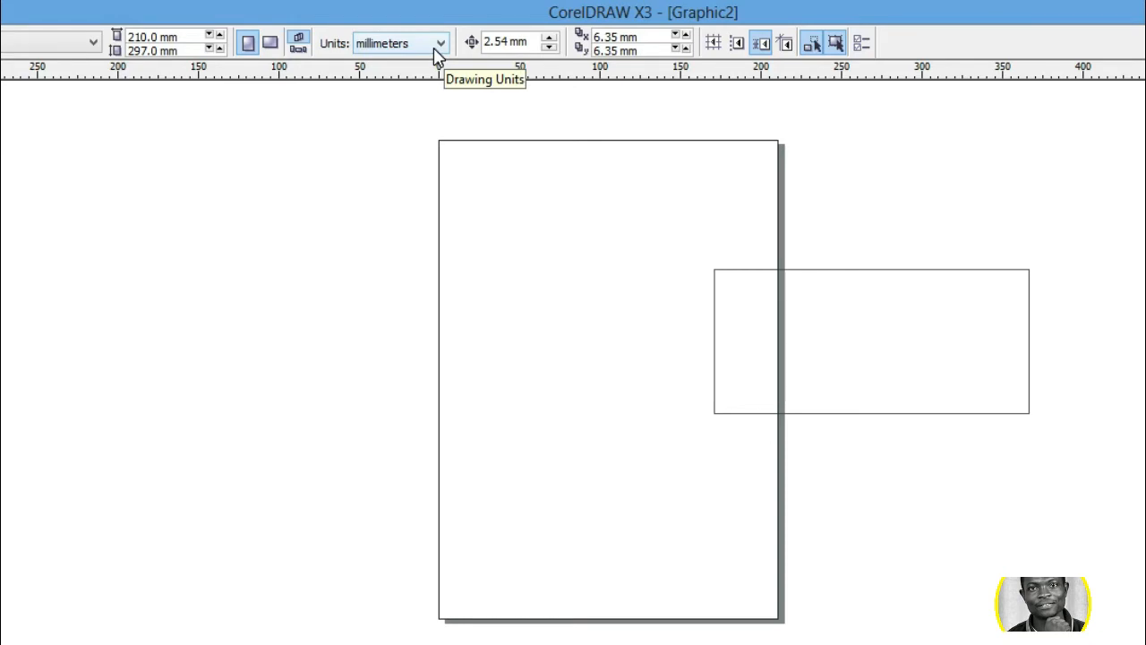
- Set the drawing units to pixels and select the rectangle
click(437, 47)
click(395, 117)
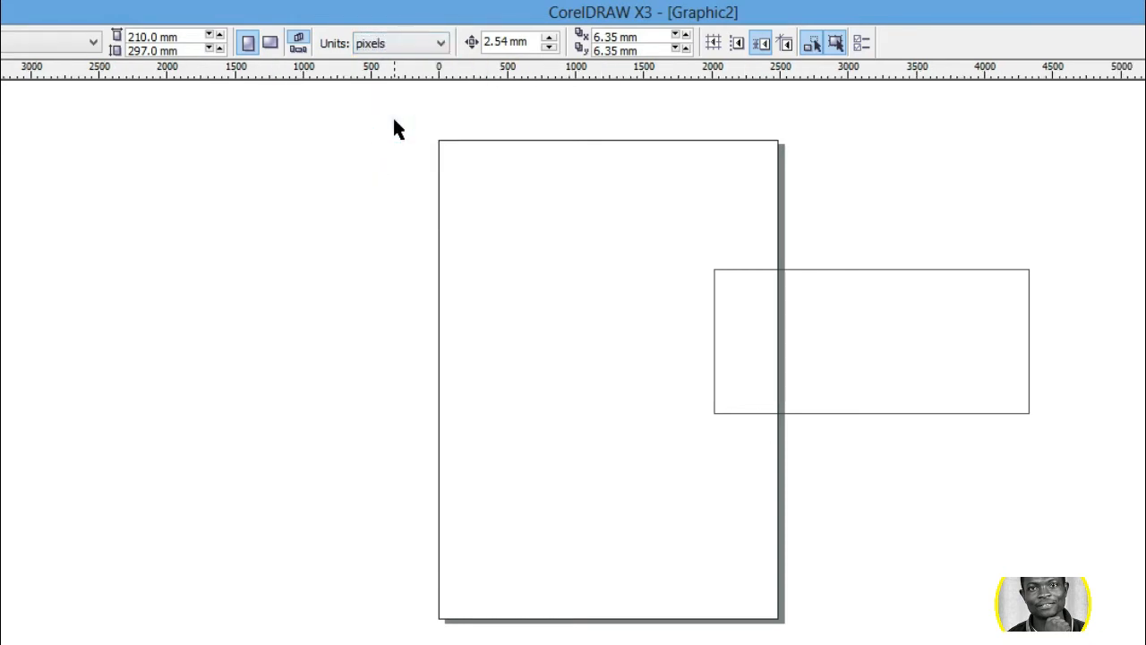
click(800, 290)
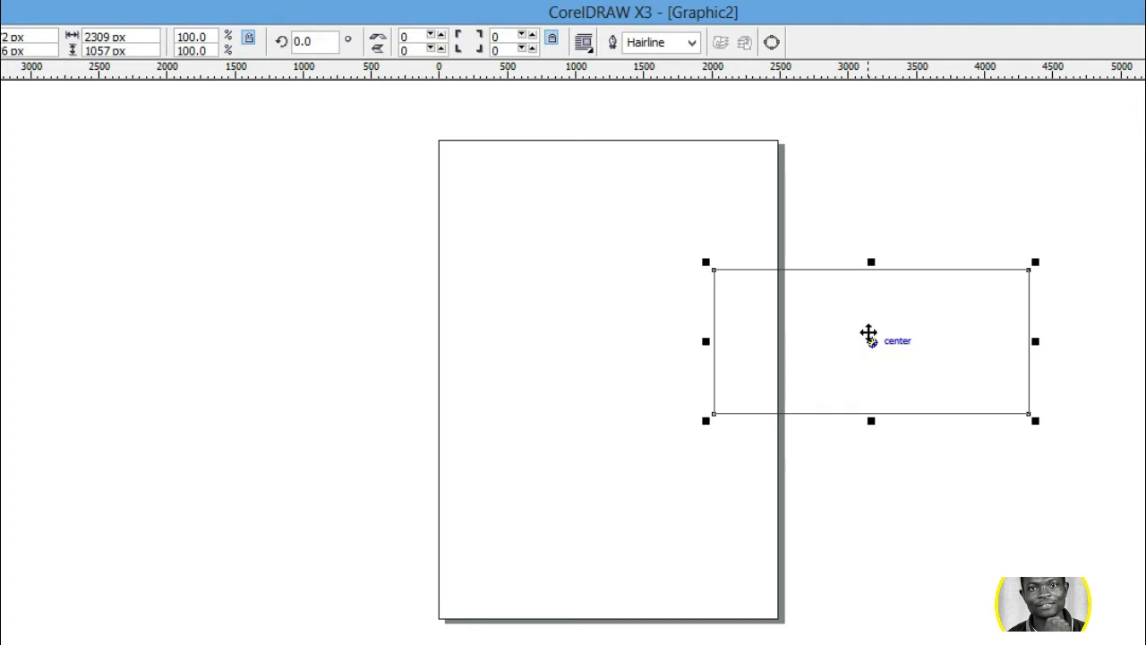
- Check the horizontal and vertical pixel dimensions in the Word file Document2, and return to CorelDRAW
click(1087, 642)
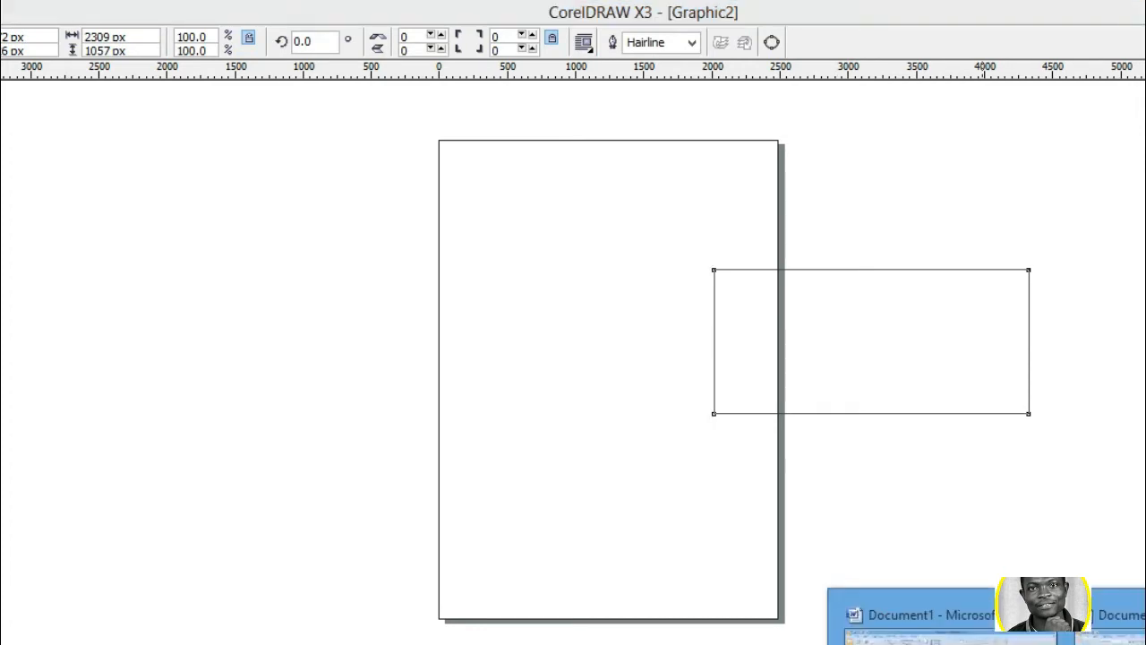
click(1120, 625)
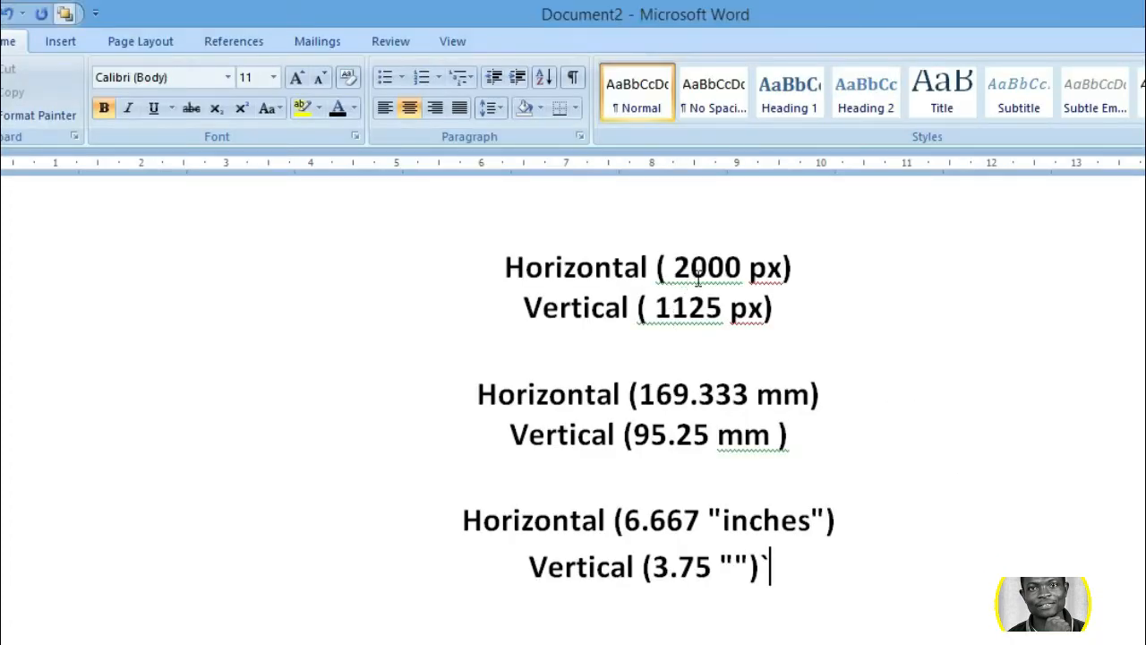
key(alt+Tab)
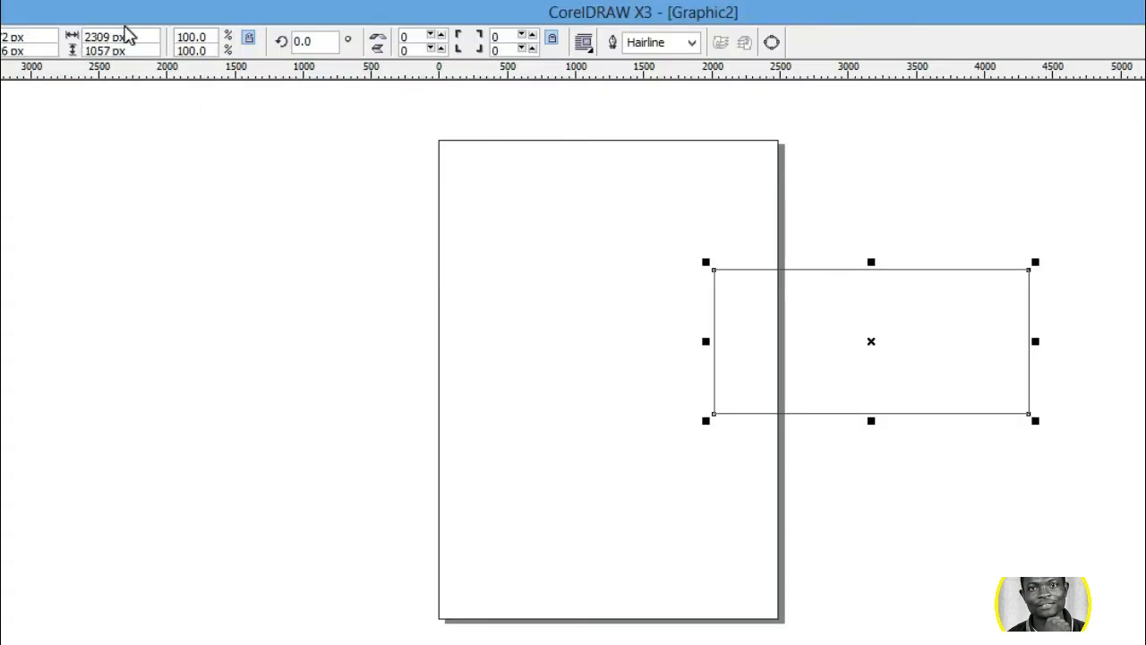
- Set the rectangle's width to 2000 px and its height to 1125 px
double_click(110, 36)
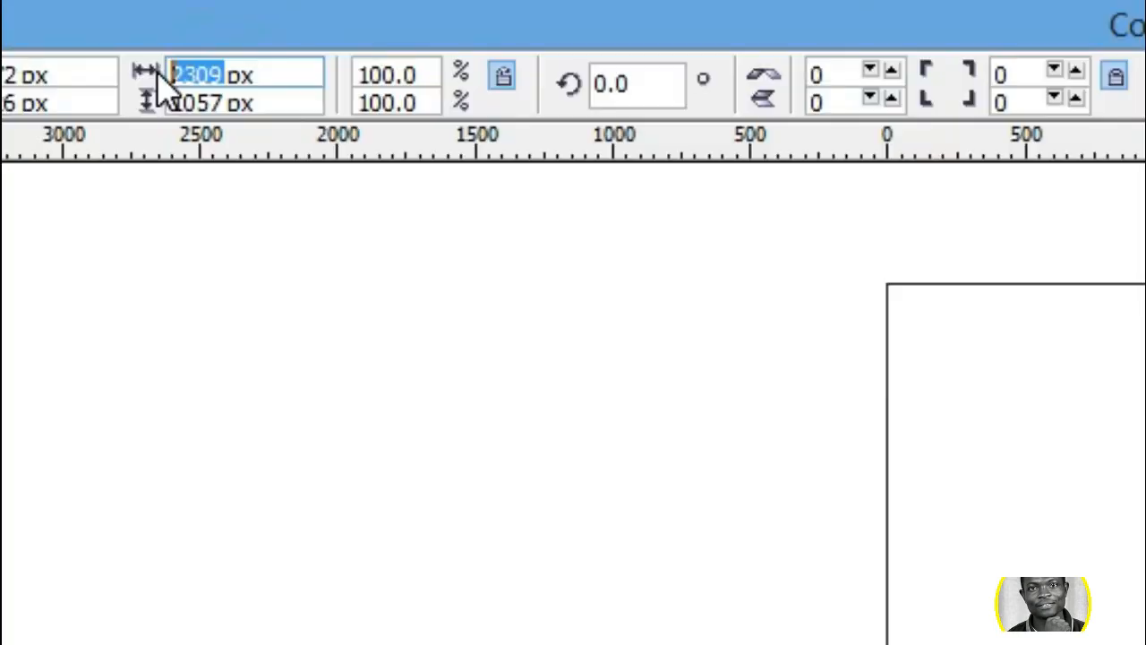
text(2000)
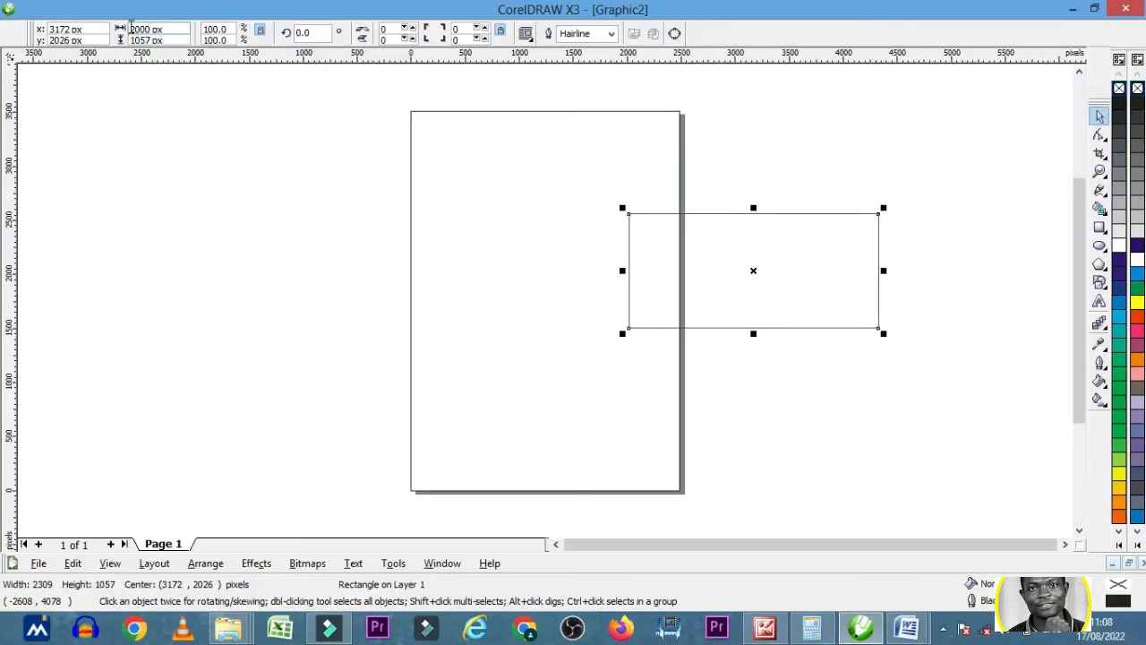
key(Return)
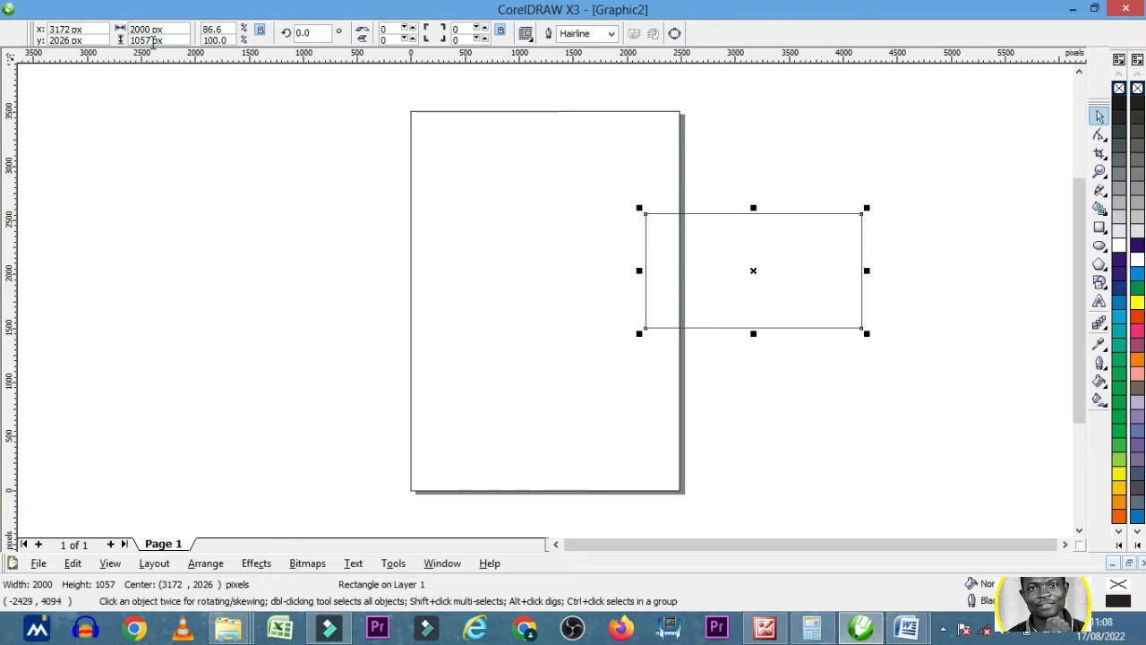
double_click(134, 40)
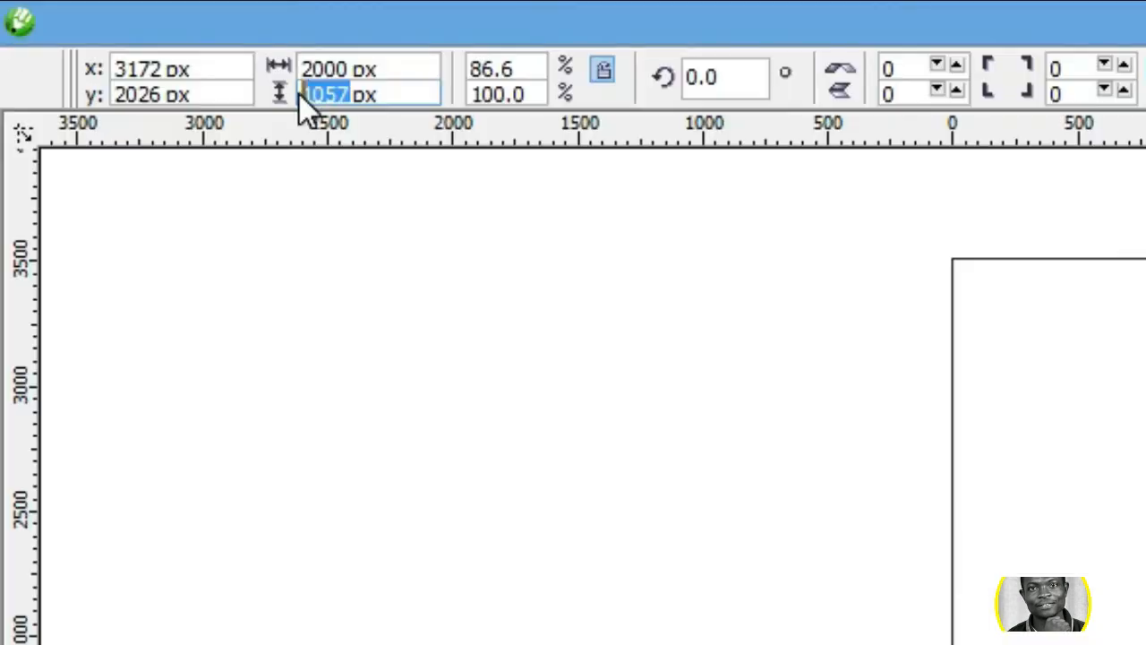
text(11)
text(2)
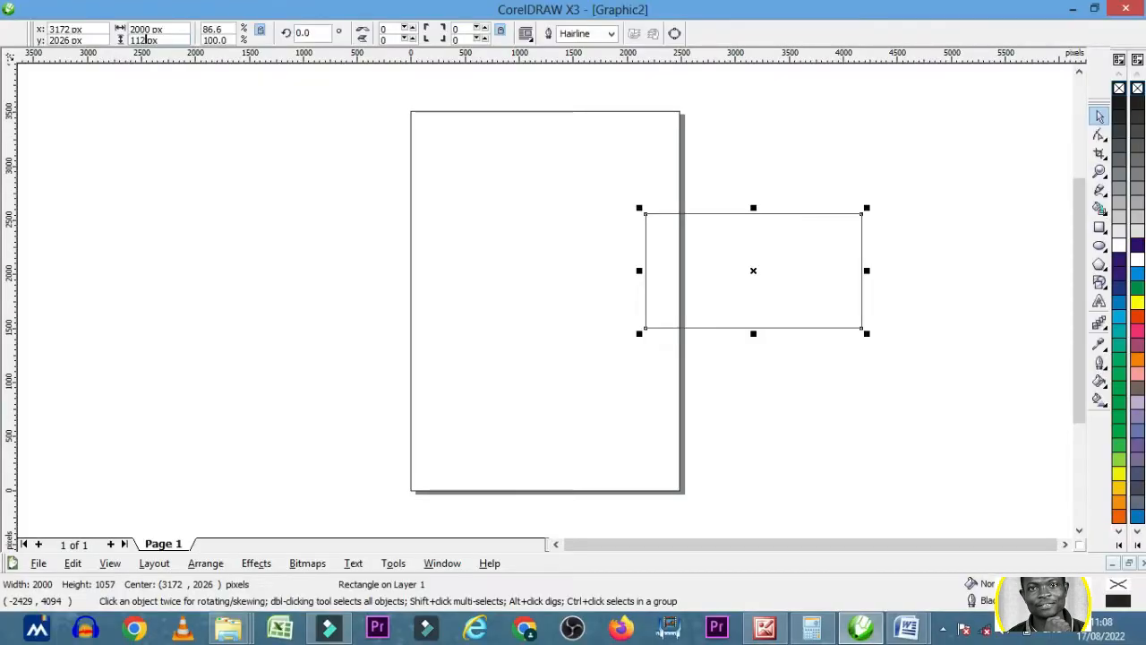
text(5)
key(Return)
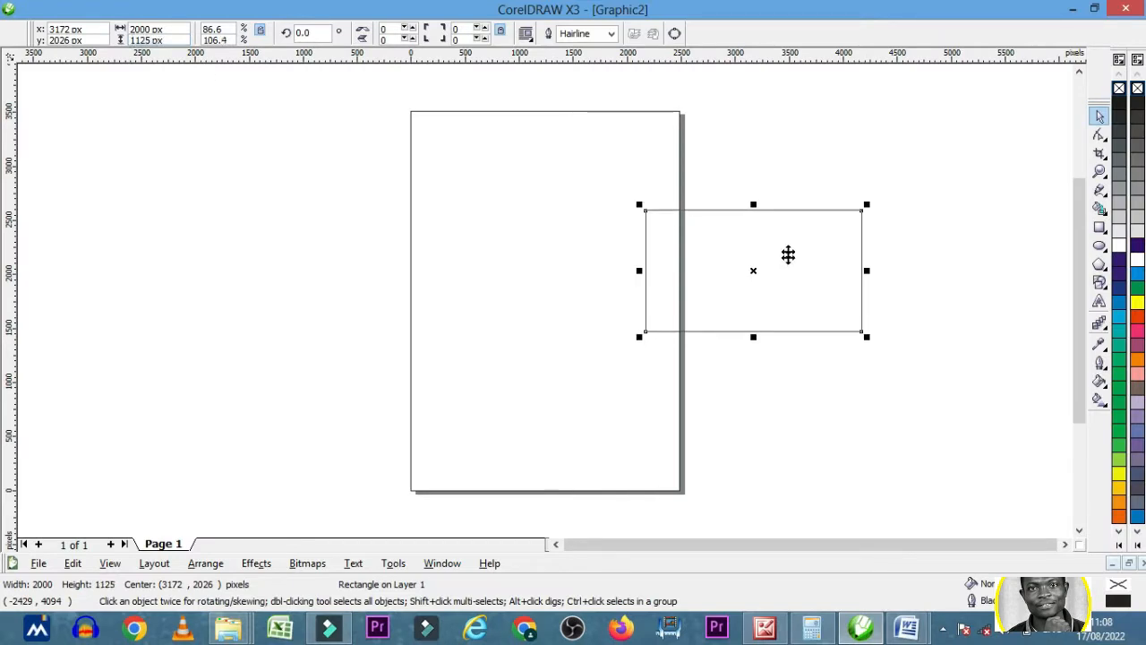
click(818, 134)
click(797, 248)
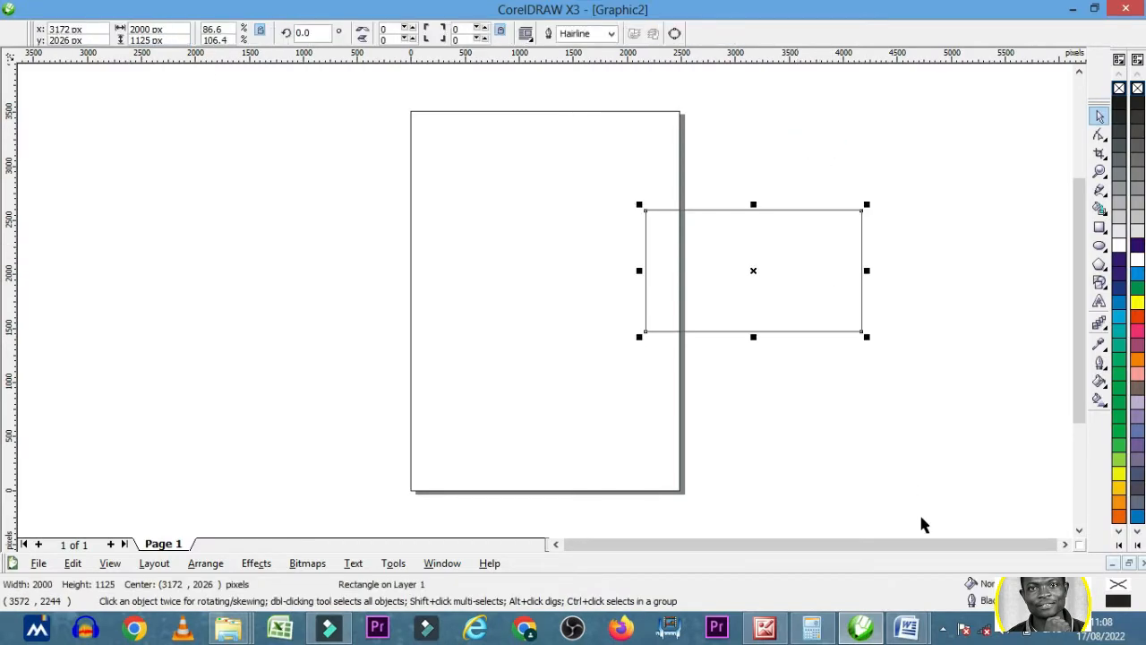
- Compare the rectangle's pixel size with the sizes listed in Document2 in Word, and return to CorelDRAW with the rectangle selected
click(864, 627)
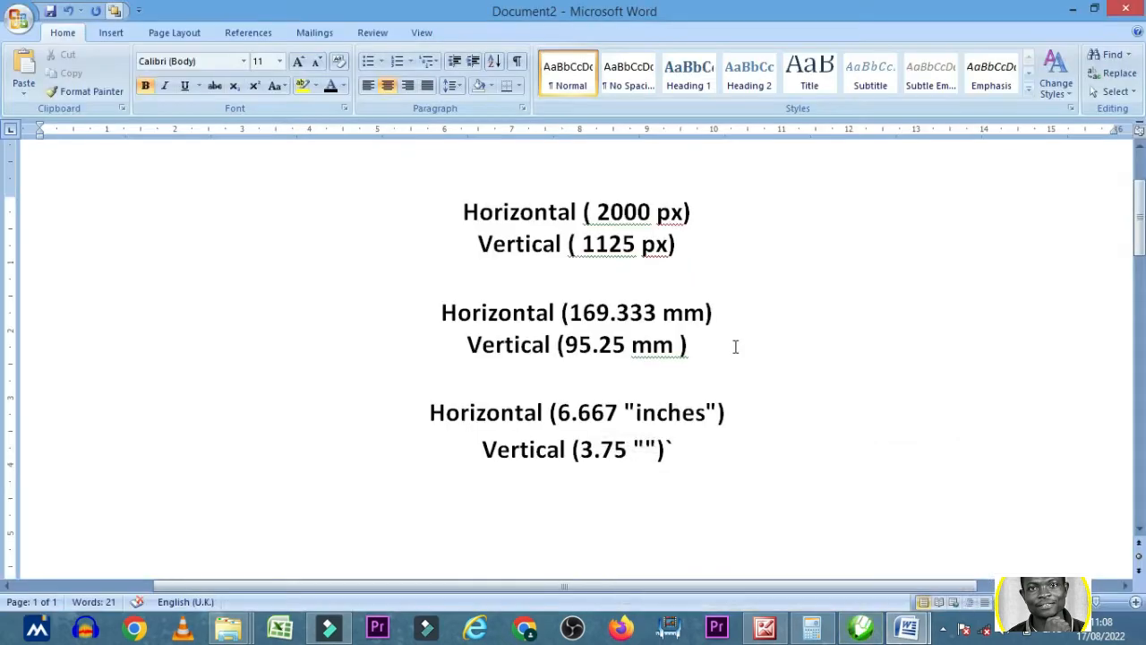
click(851, 634)
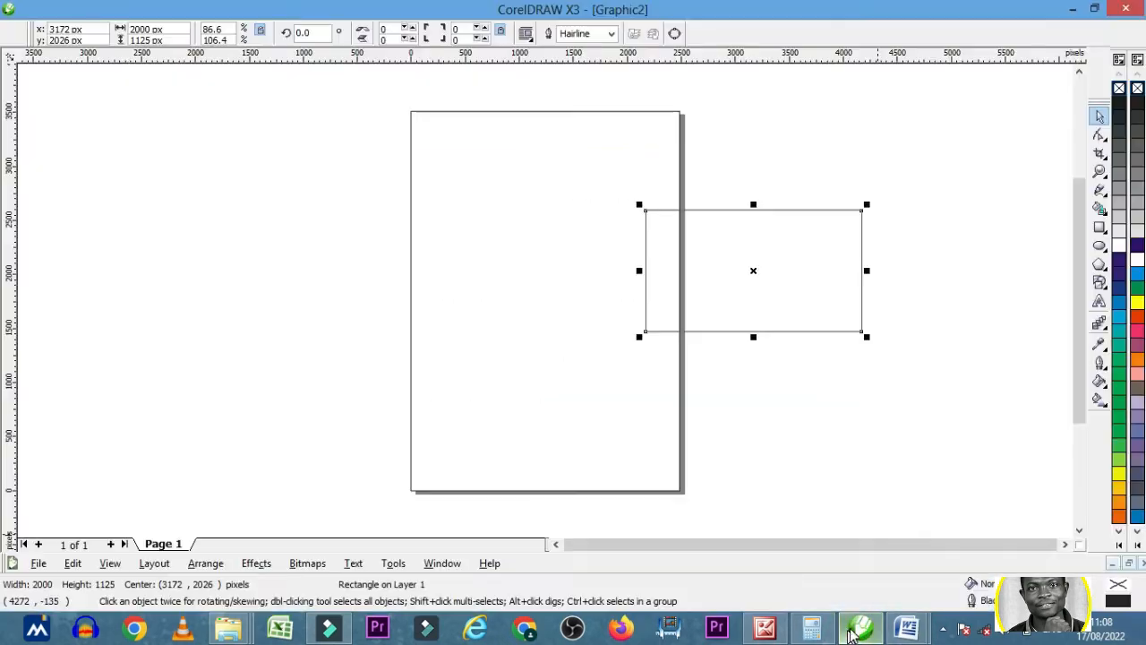
click(838, 417)
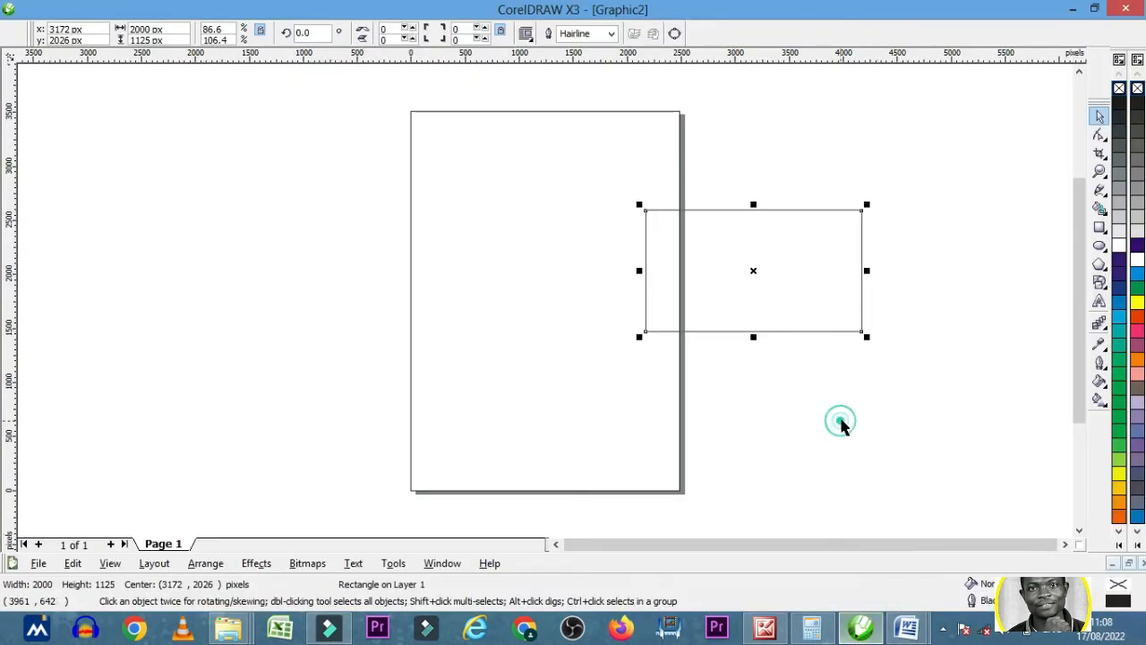
click(782, 279)
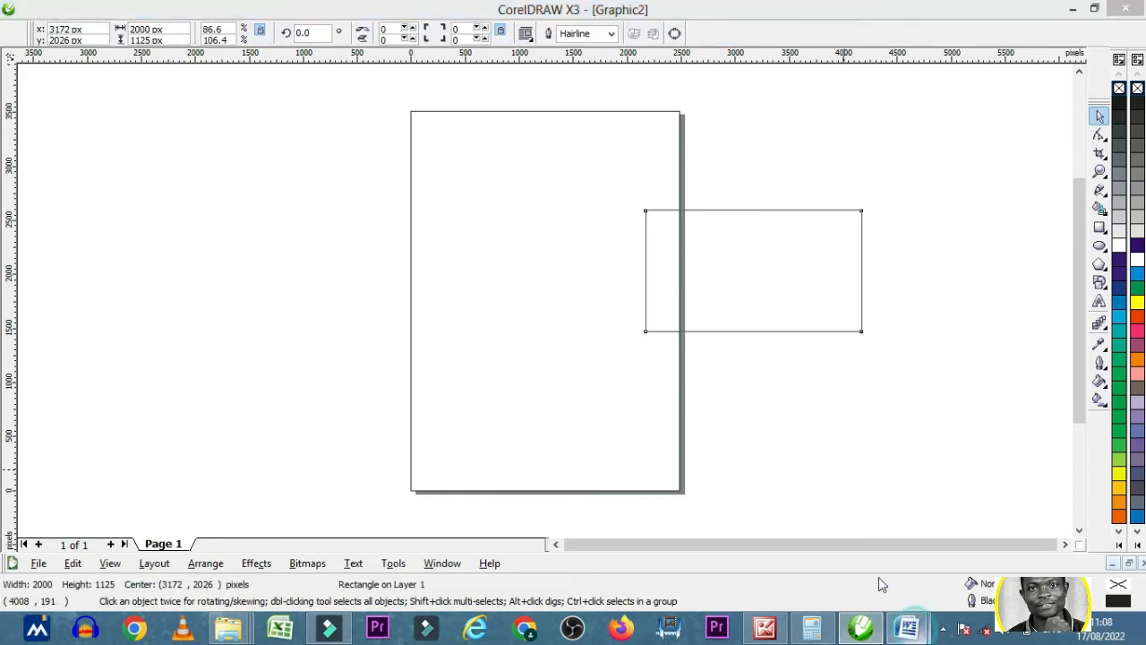
mouse_move(913, 634)
click(994, 546)
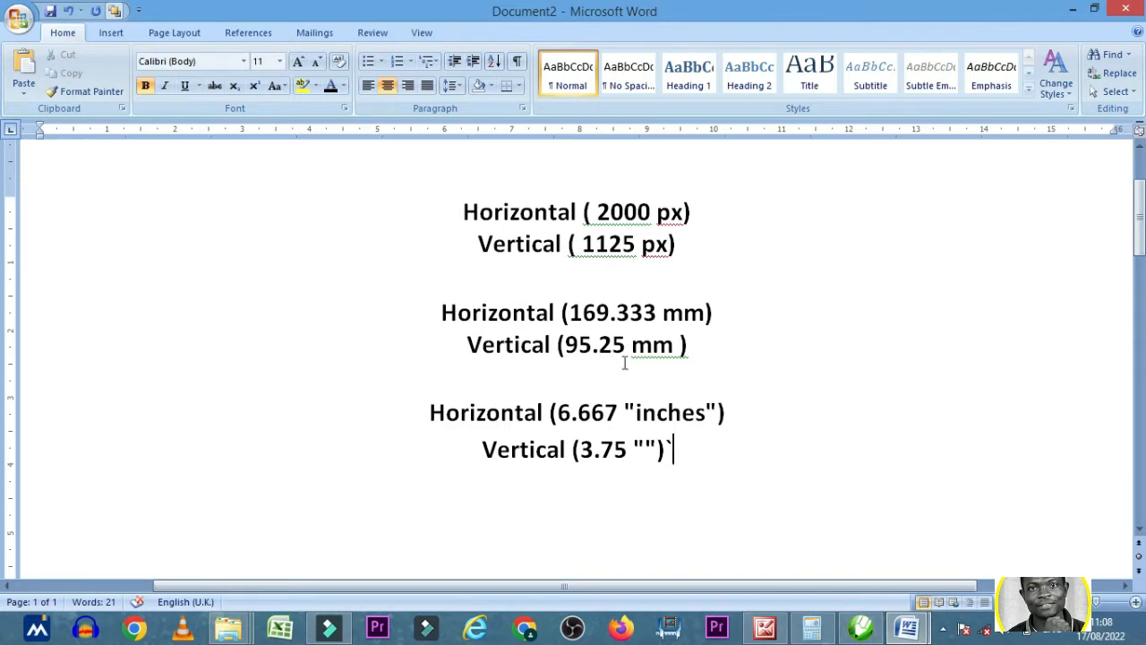
click(862, 626)
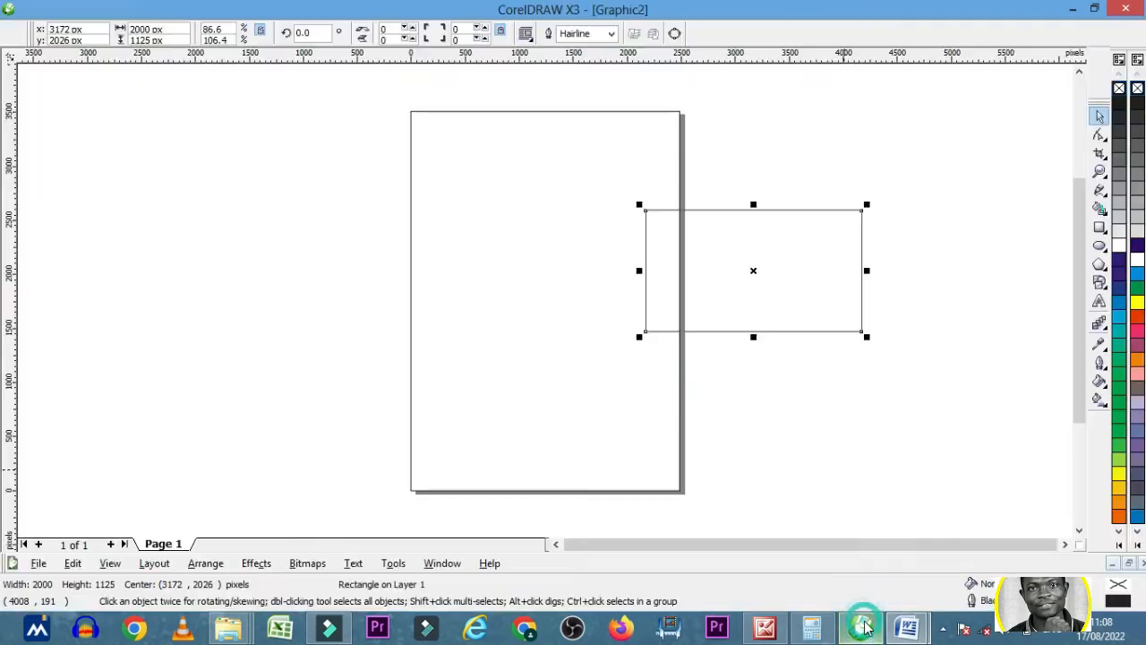
click(758, 402)
click(764, 302)
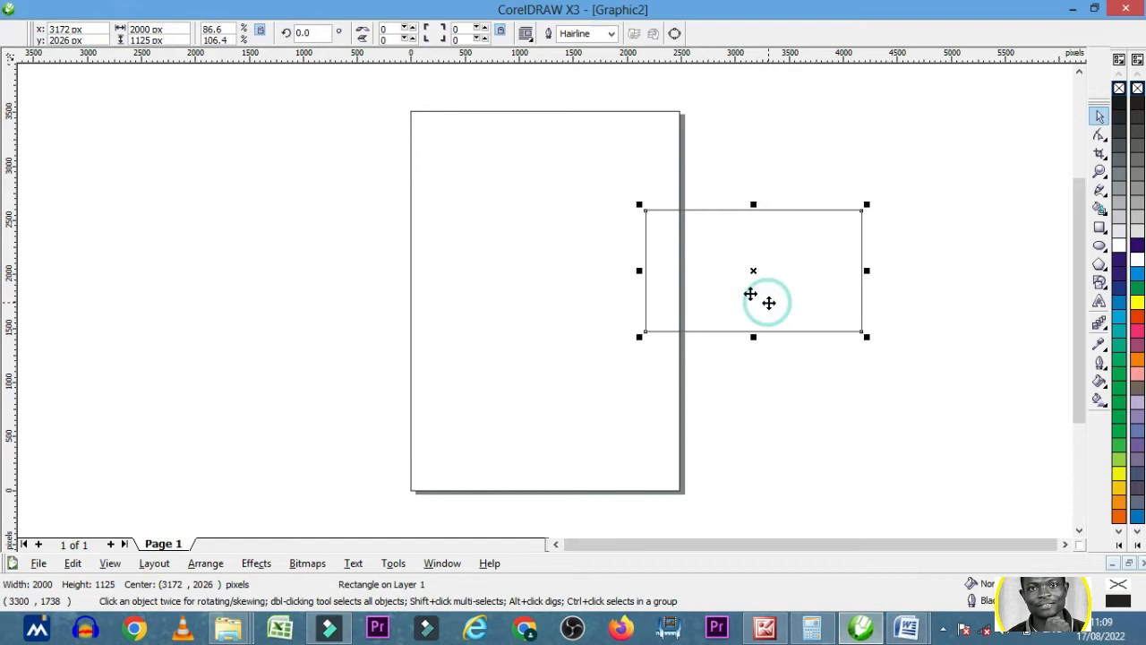
- Set the drawing units to millimeters and reselect the rectangle
click(349, 122)
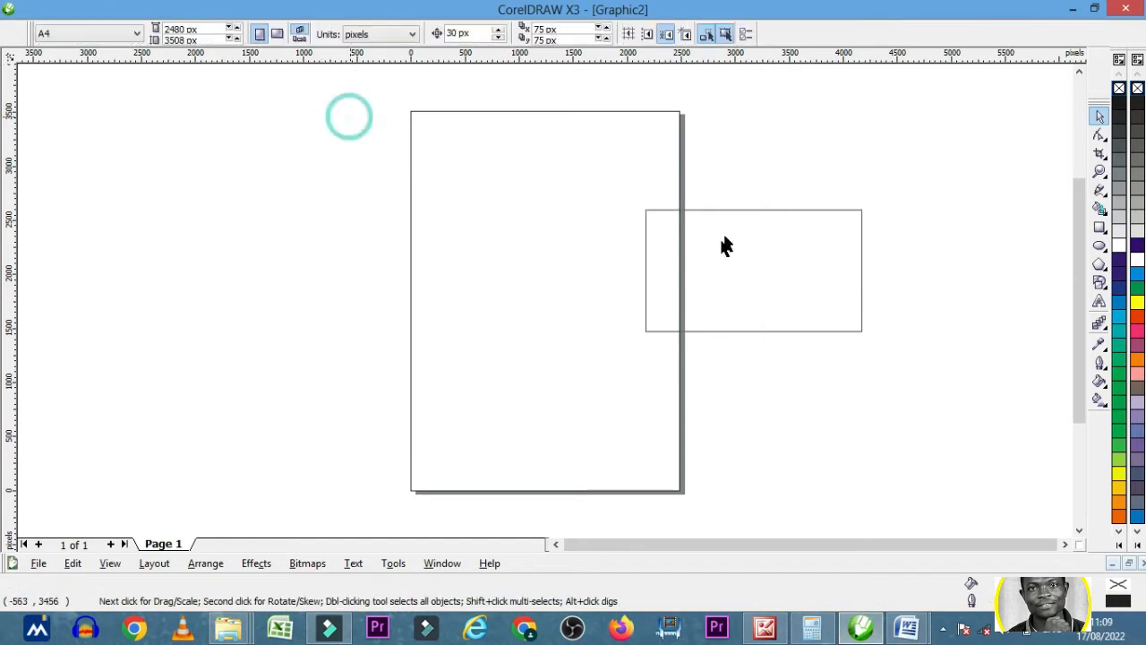
click(410, 34)
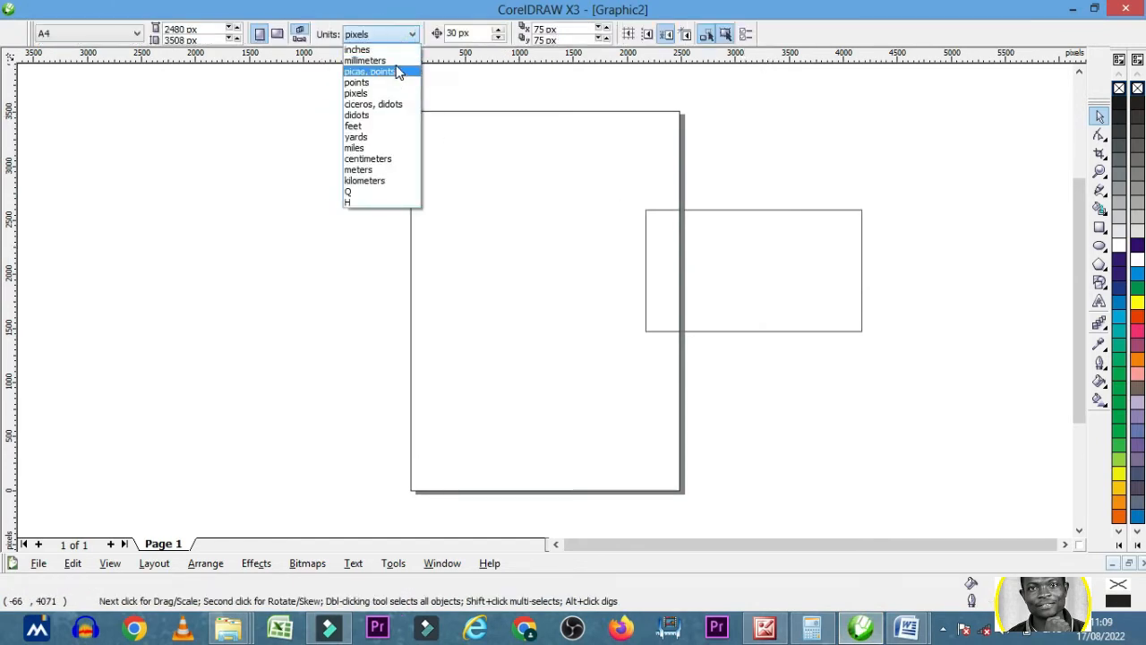
click(391, 60)
click(838, 296)
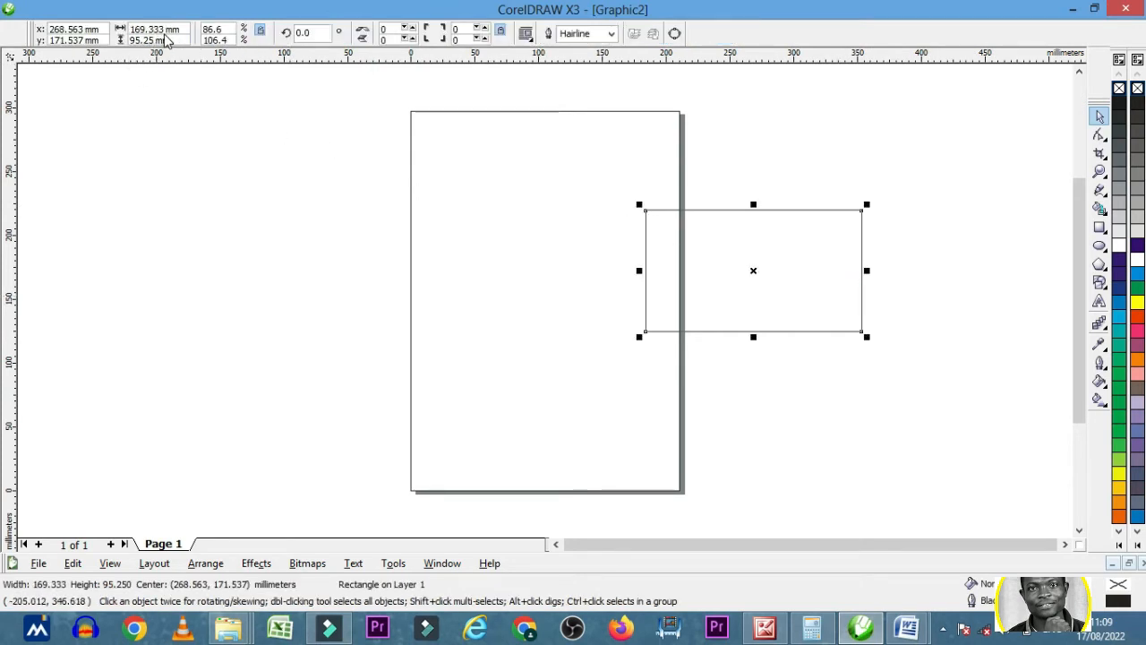
- Compare the rectangle's millimetre size with the values in Document2 in Word, and return to CorelDRAW and deselect the rectangle
click(909, 629)
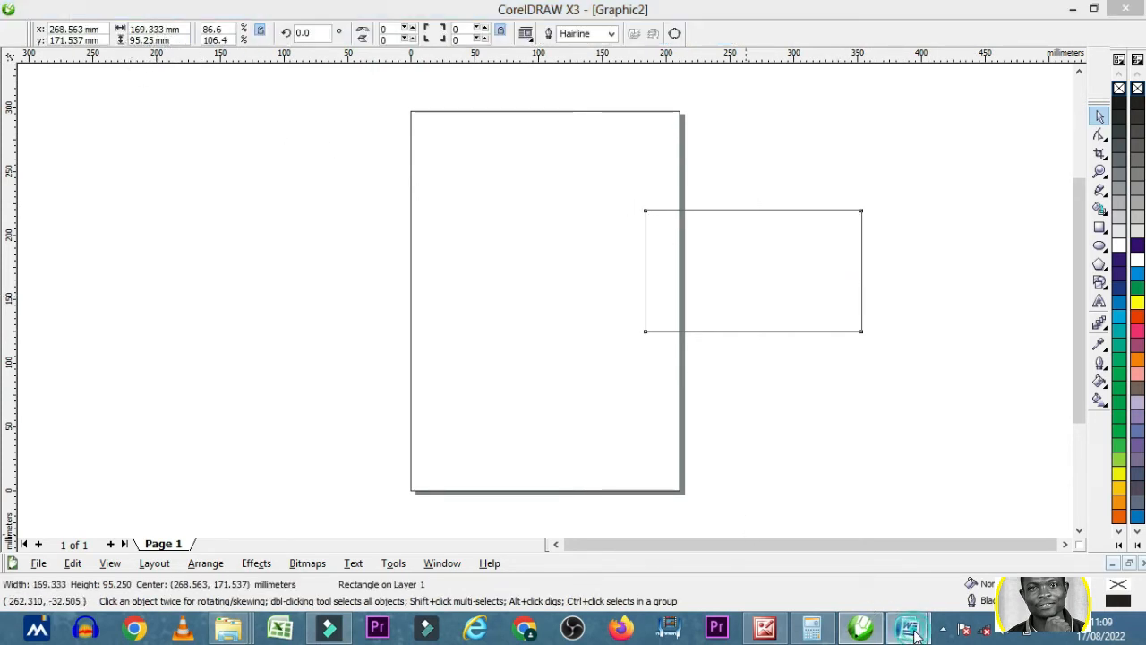
click(1000, 537)
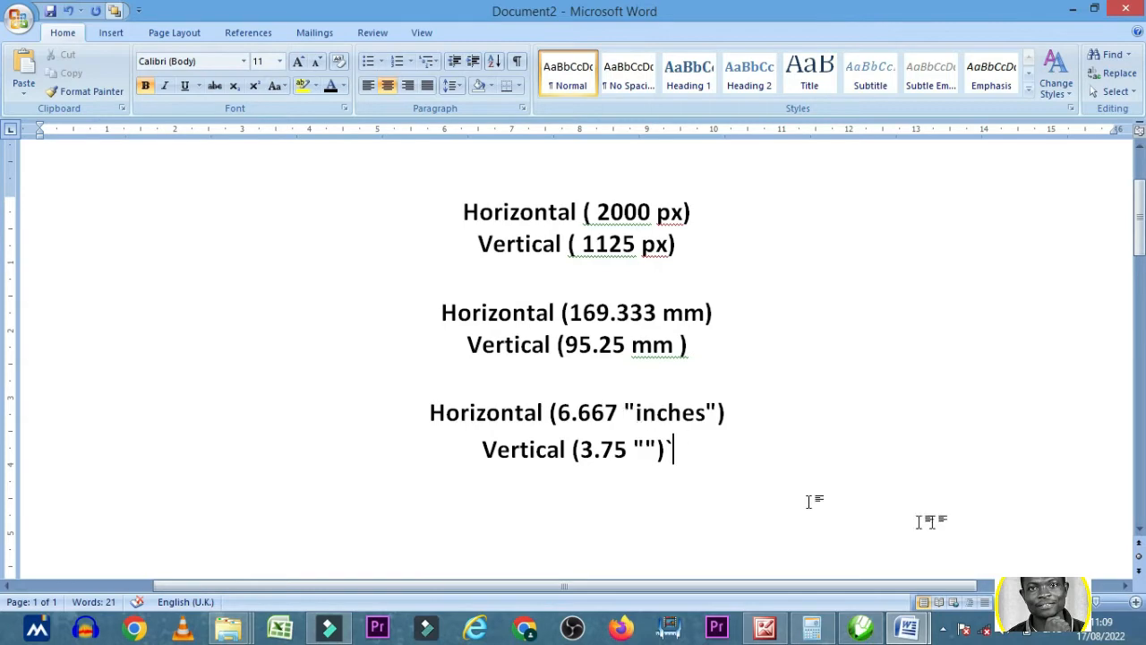
click(861, 627)
click(803, 398)
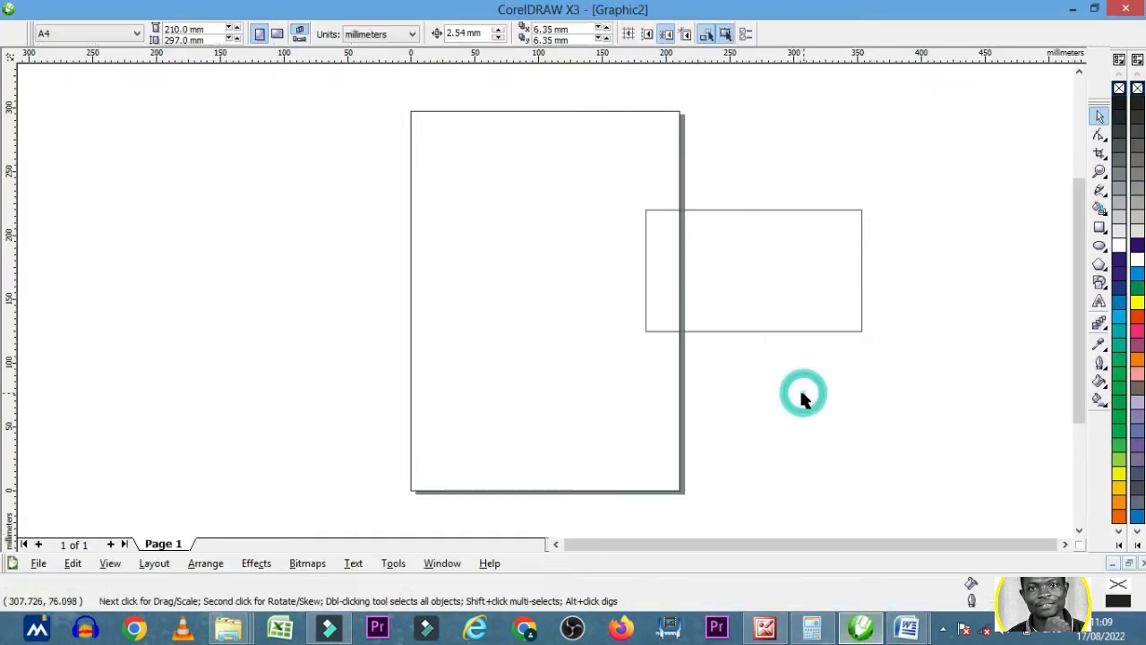
- Set the drawing units to inches and check the rectangle's width and height in inches
click(352, 36)
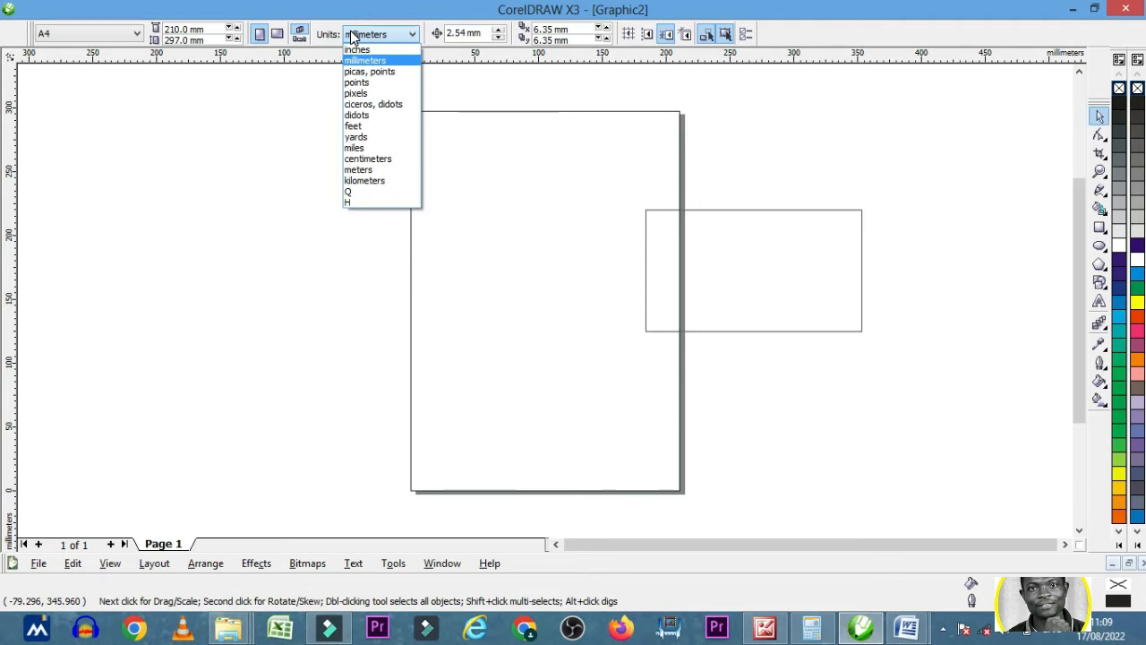
click(357, 49)
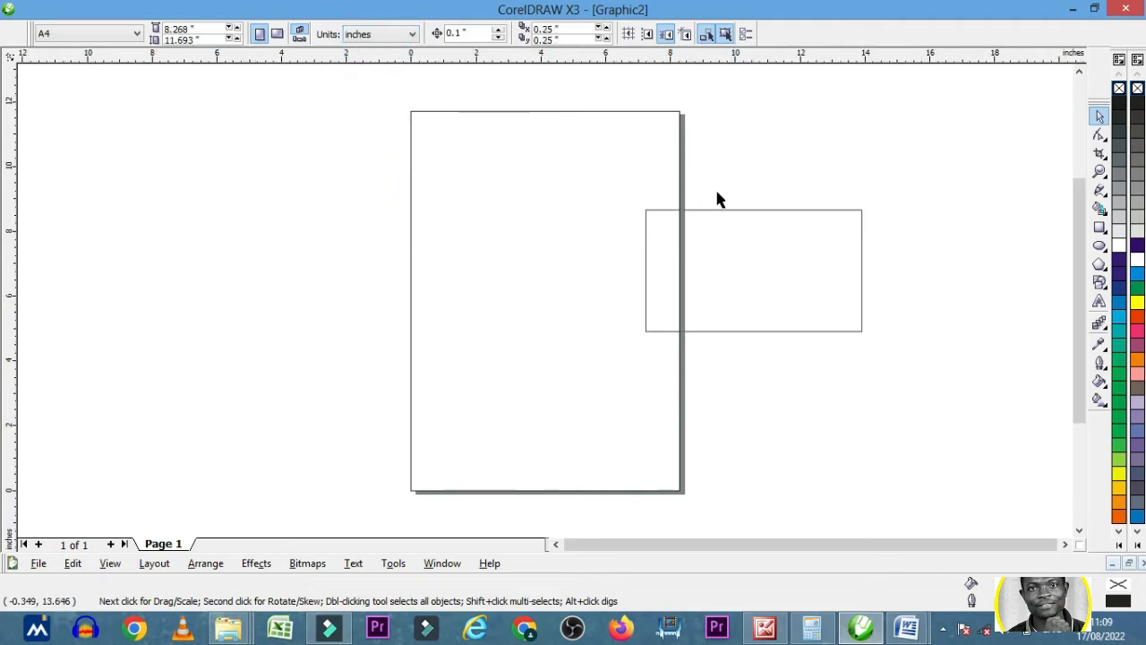
click(719, 246)
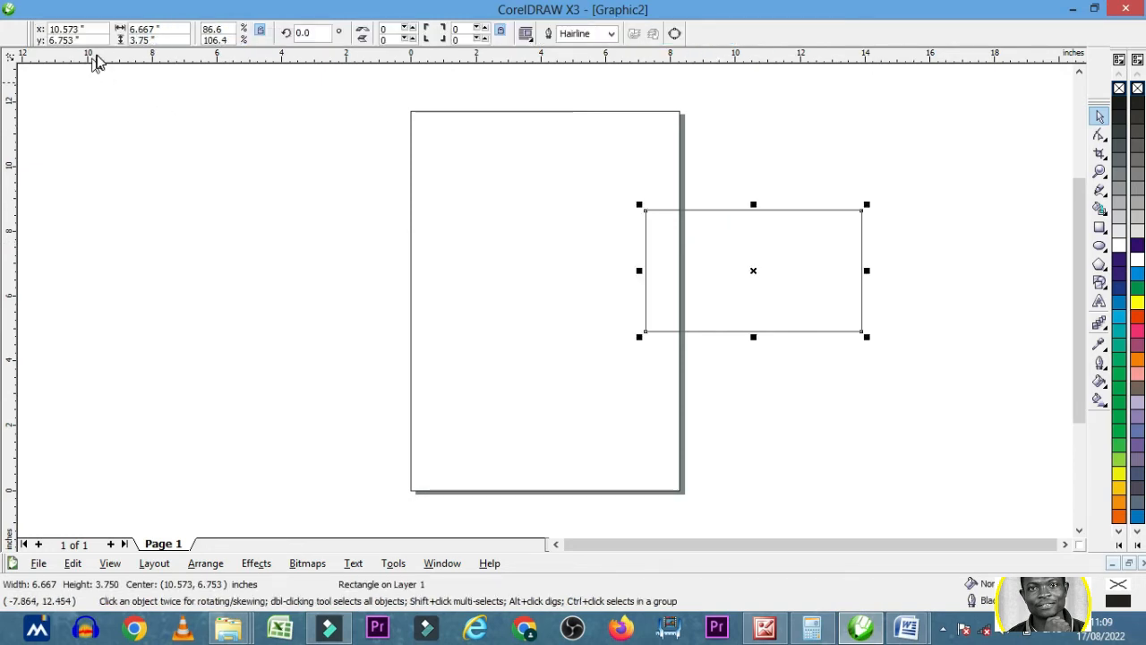
click(295, 100)
- Set the drawing units back to pixels and reselect the rectangle
click(410, 34)
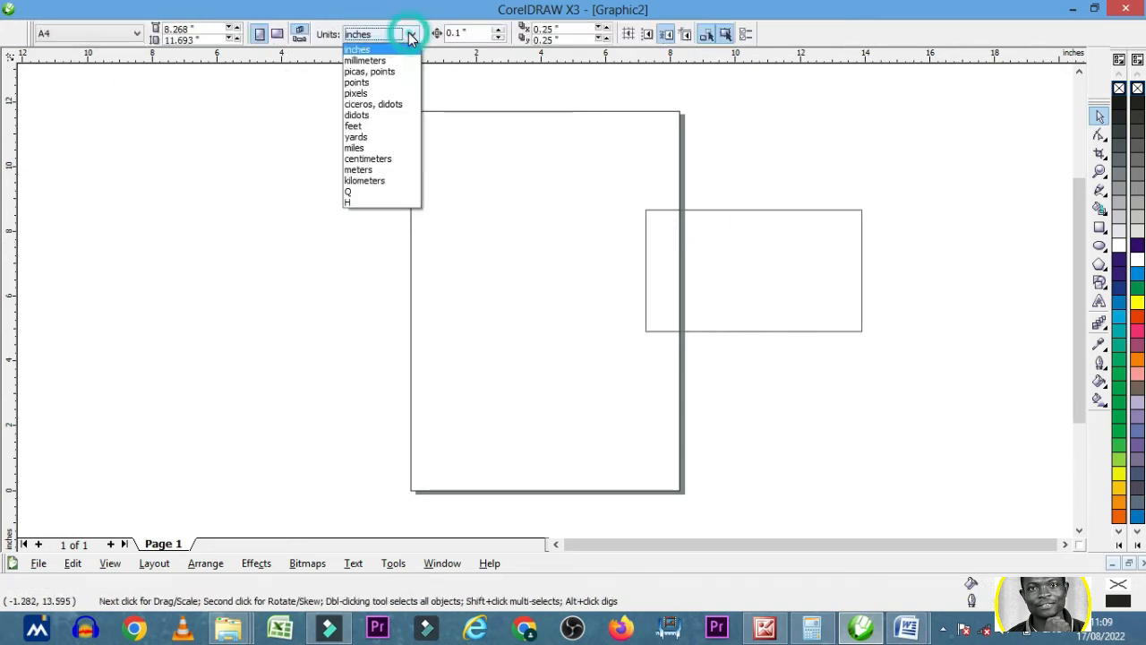
click(368, 93)
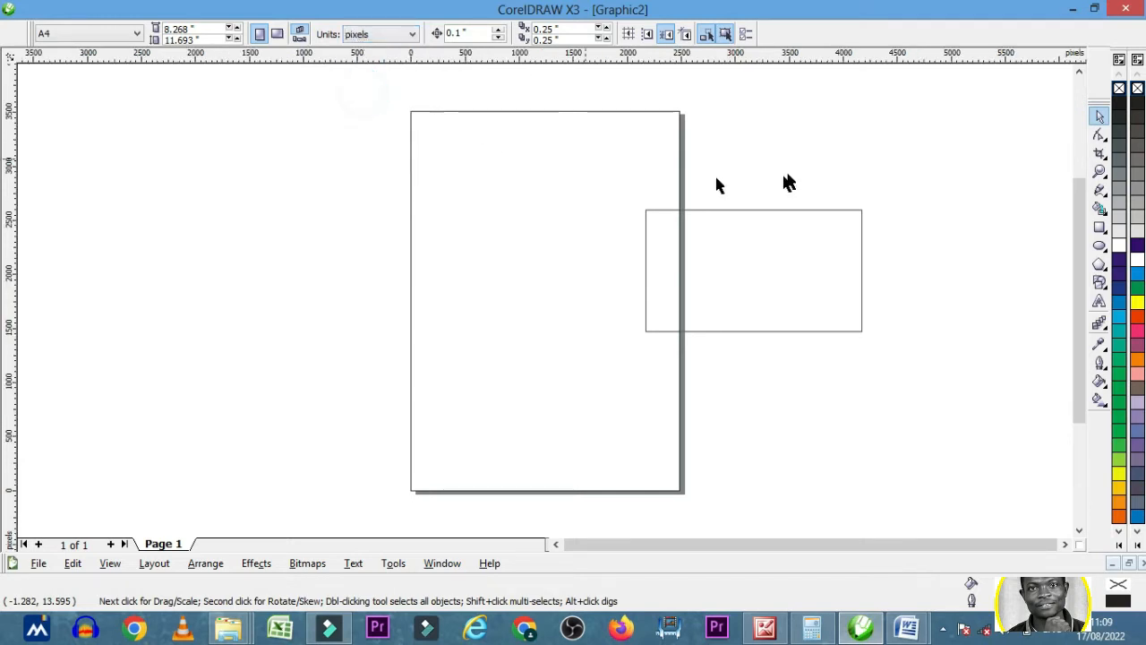
click(776, 228)
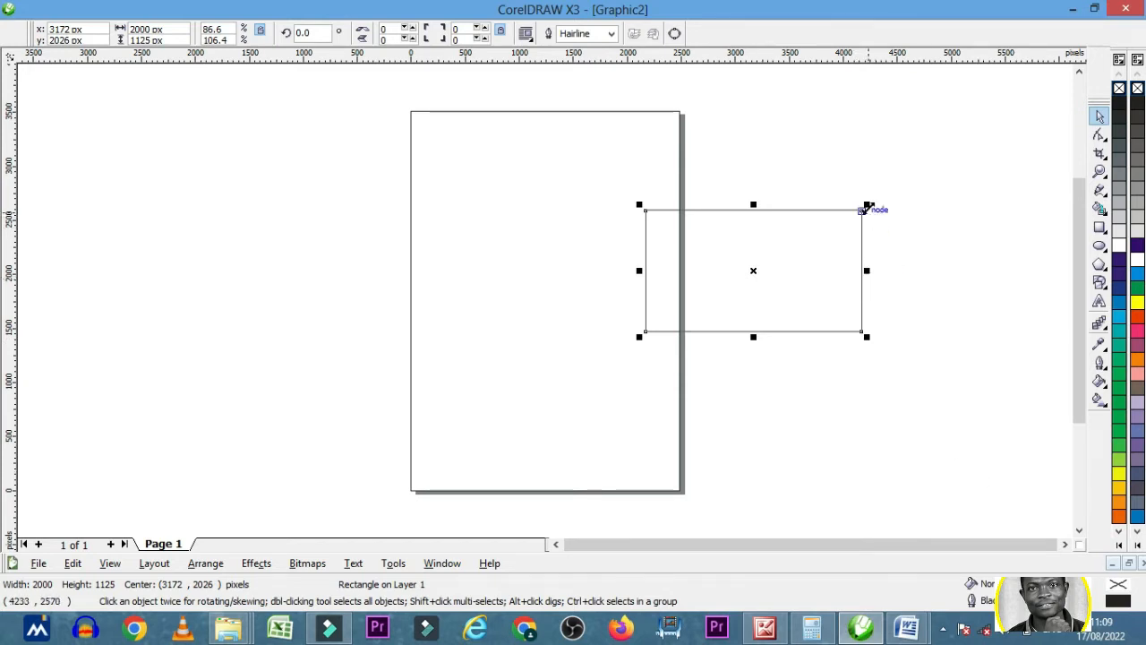
- Try scaling the rectangle up from its upper-right corner to about 2382 x 1340 px, undo the scaling and deselect it
drag(866, 206, 925, 190)
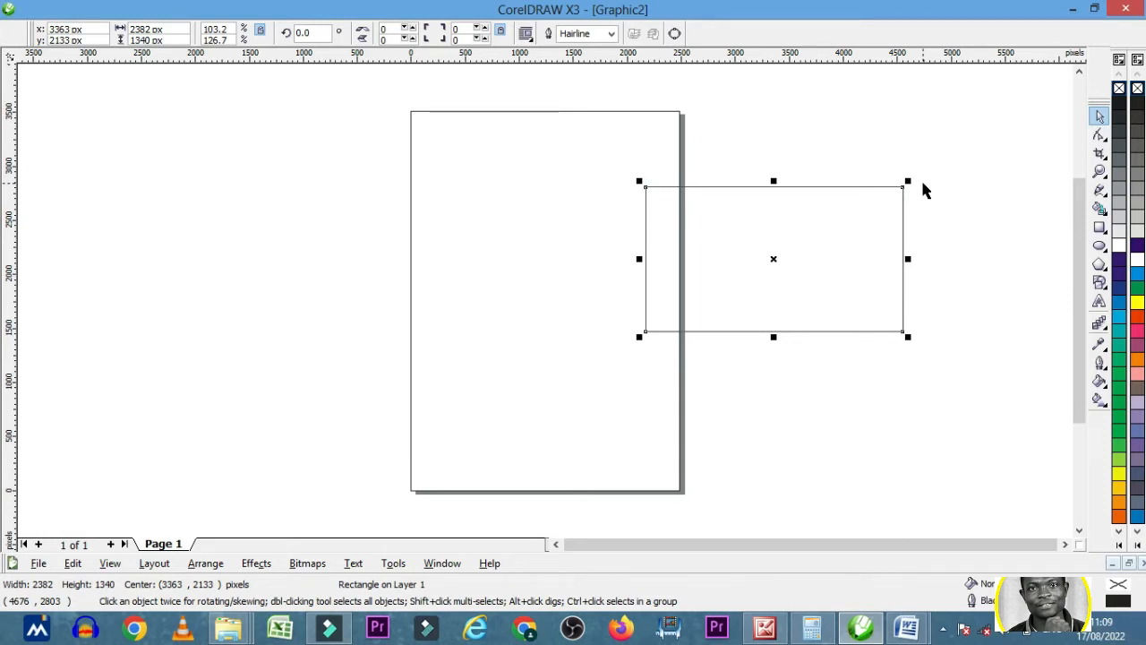
key(ctrl+z)
click(937, 231)
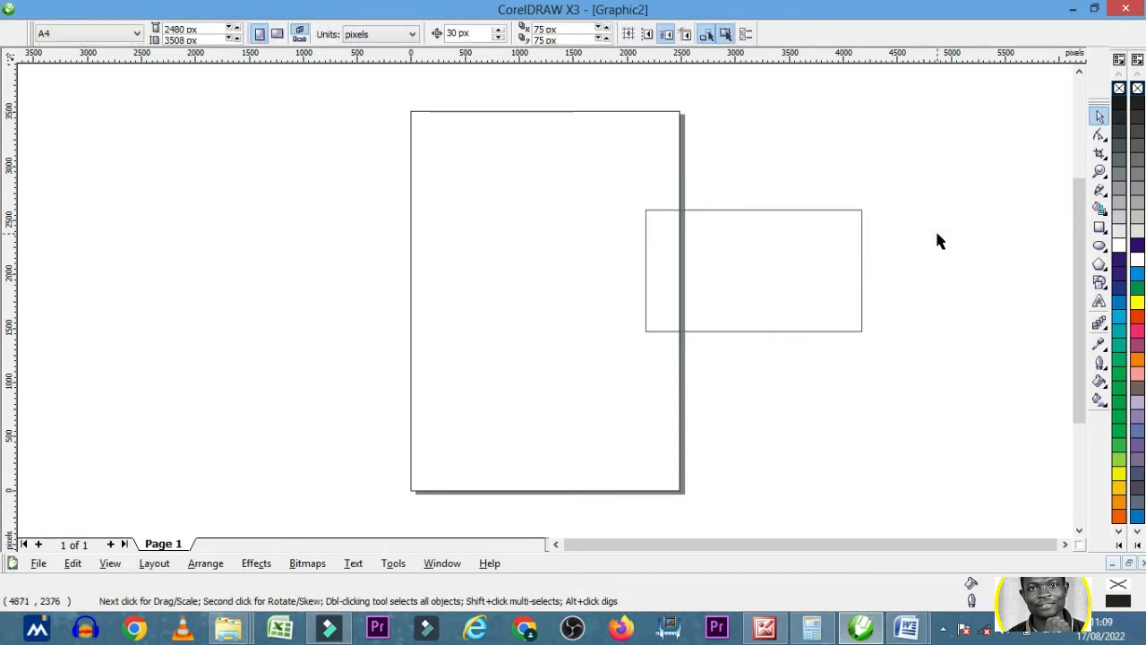
- Zoom in on the rectangle at 200%, bring all of it into view and inspect it
click(1099, 172)
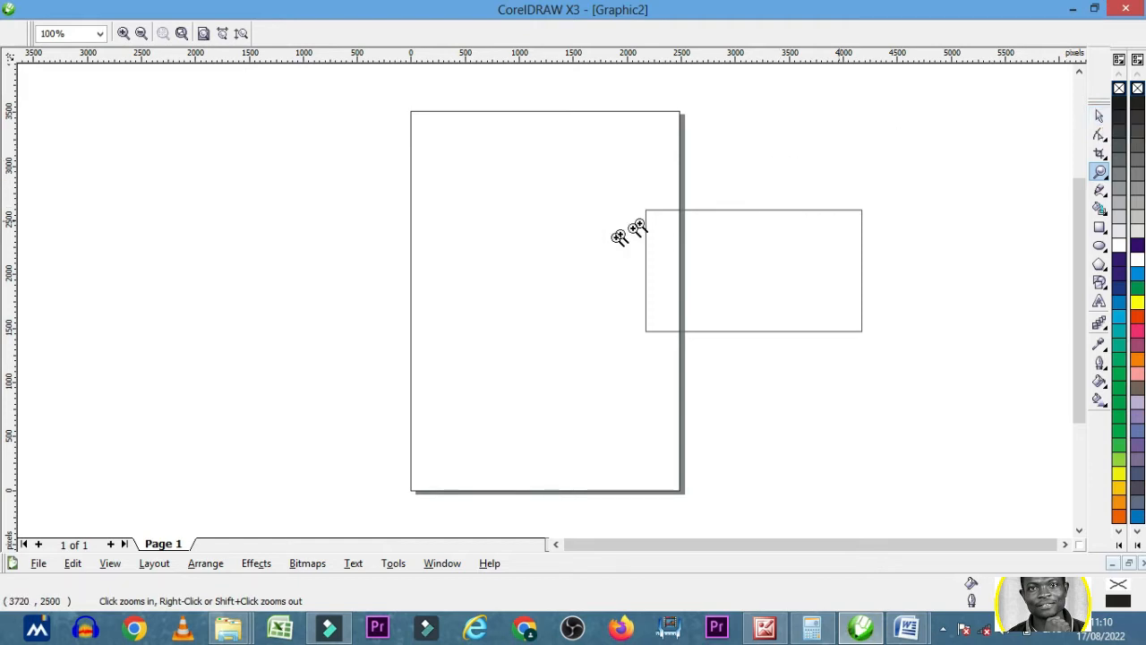
drag(636, 203, 871, 336)
mouse_move(914, 551)
mouse_down()
mouse_move(887, 545)
mouse_move(903, 548)
mouse_up()
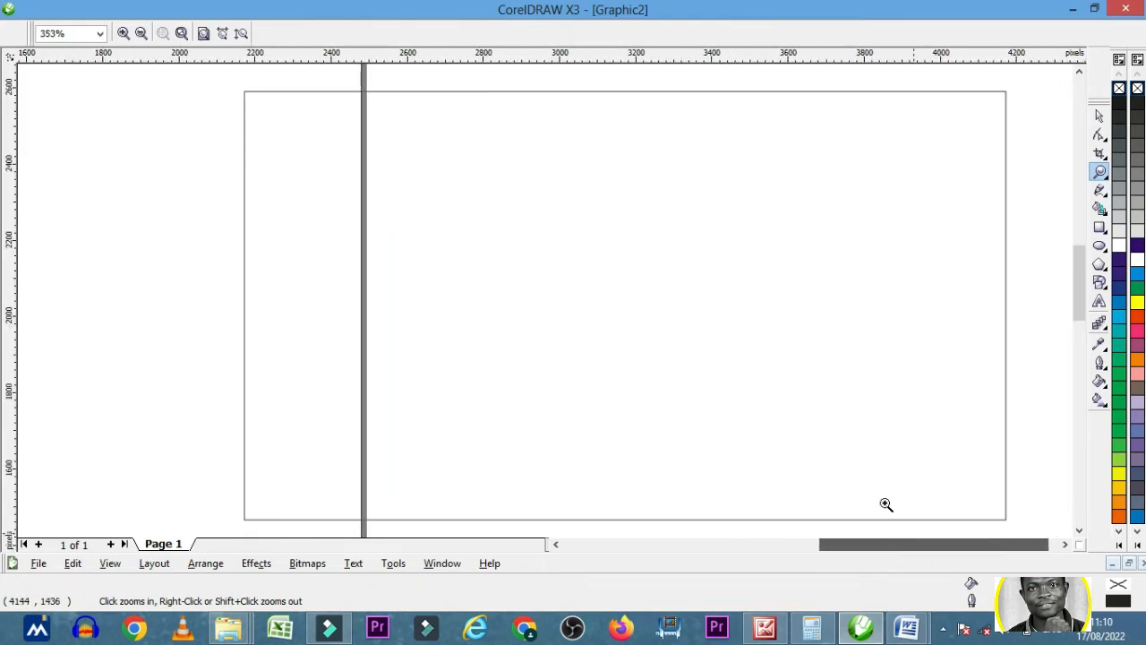
right_click(546, 303)
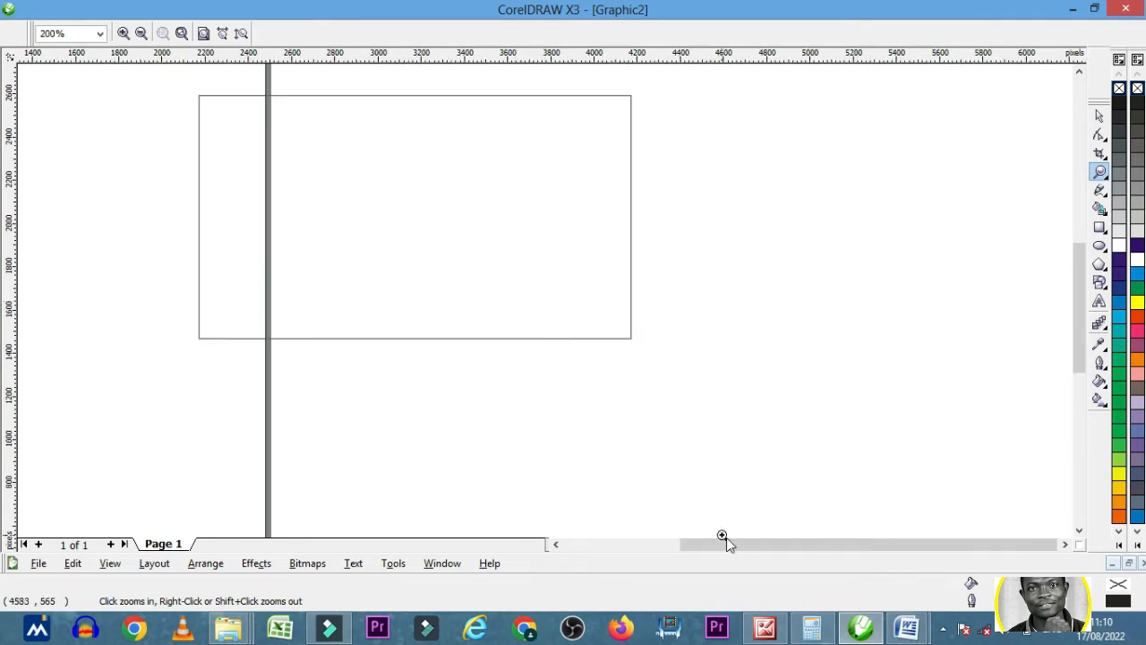
drag(731, 542, 710, 545)
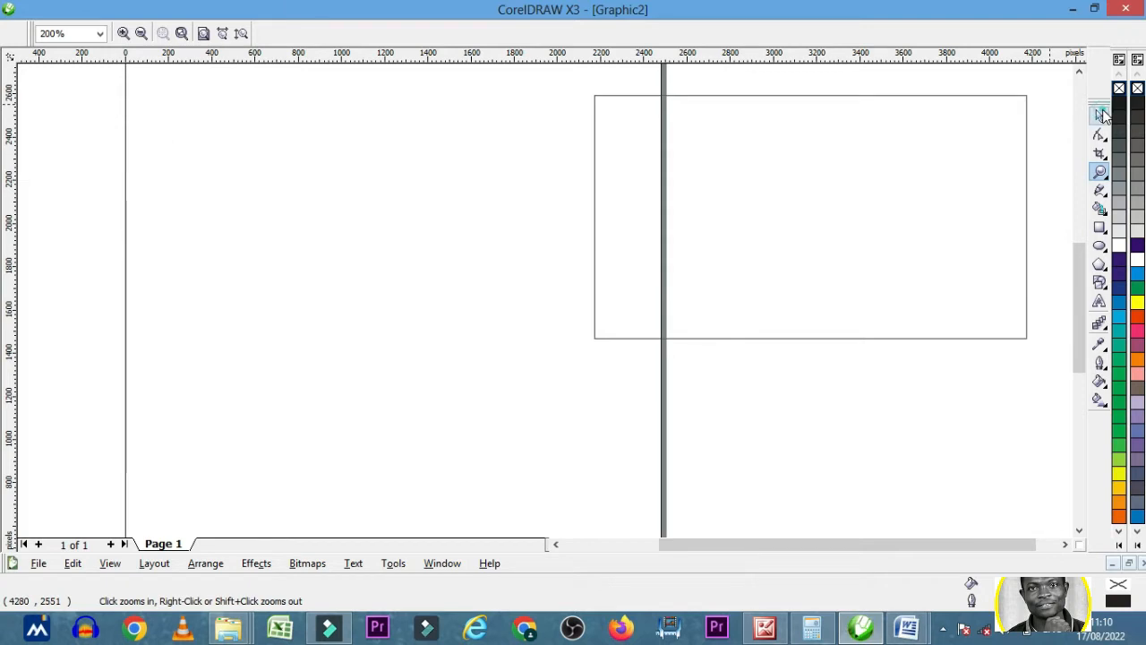
click(1099, 116)
drag(1079, 278, 1079, 255)
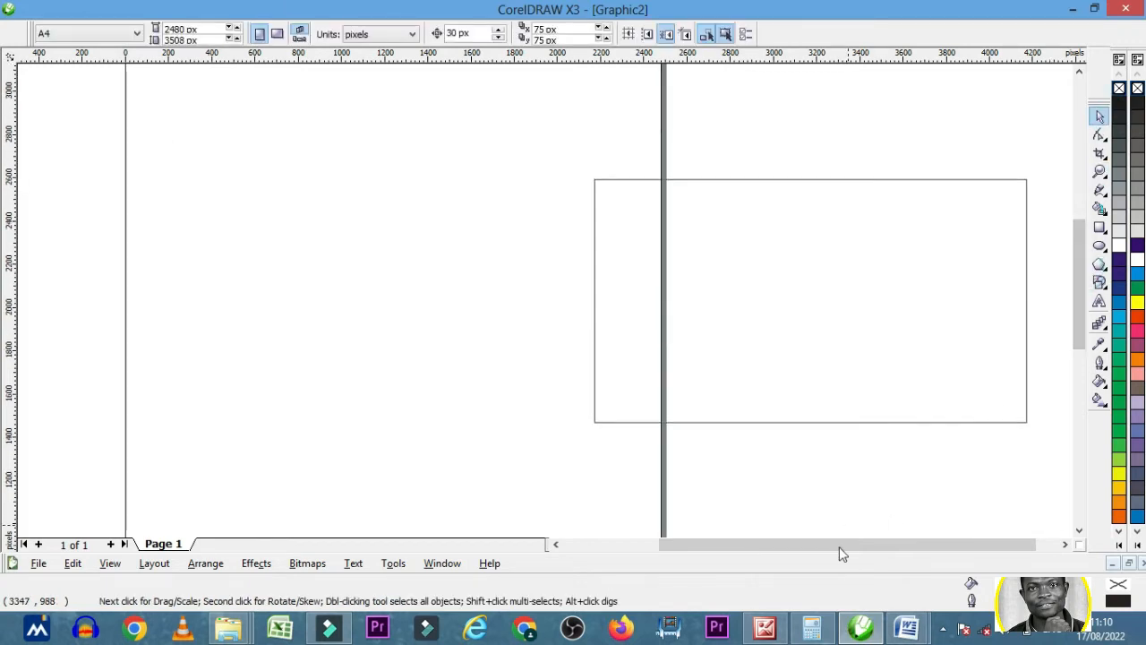
drag(841, 543, 861, 543)
click(797, 229)
click(923, 180)
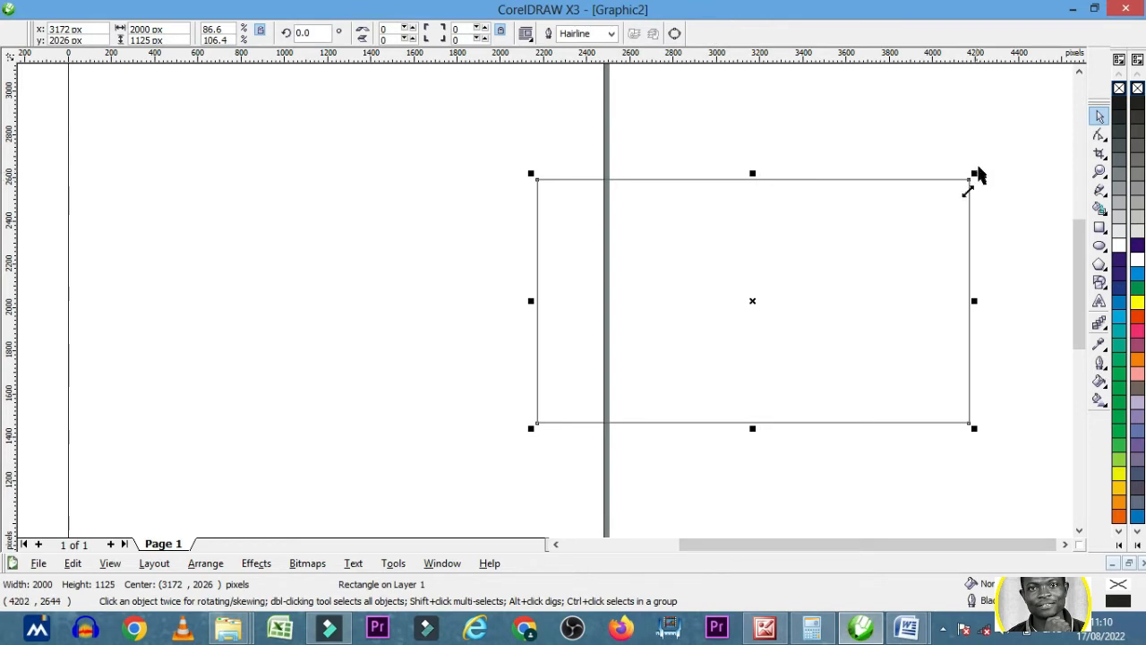
click(972, 474)
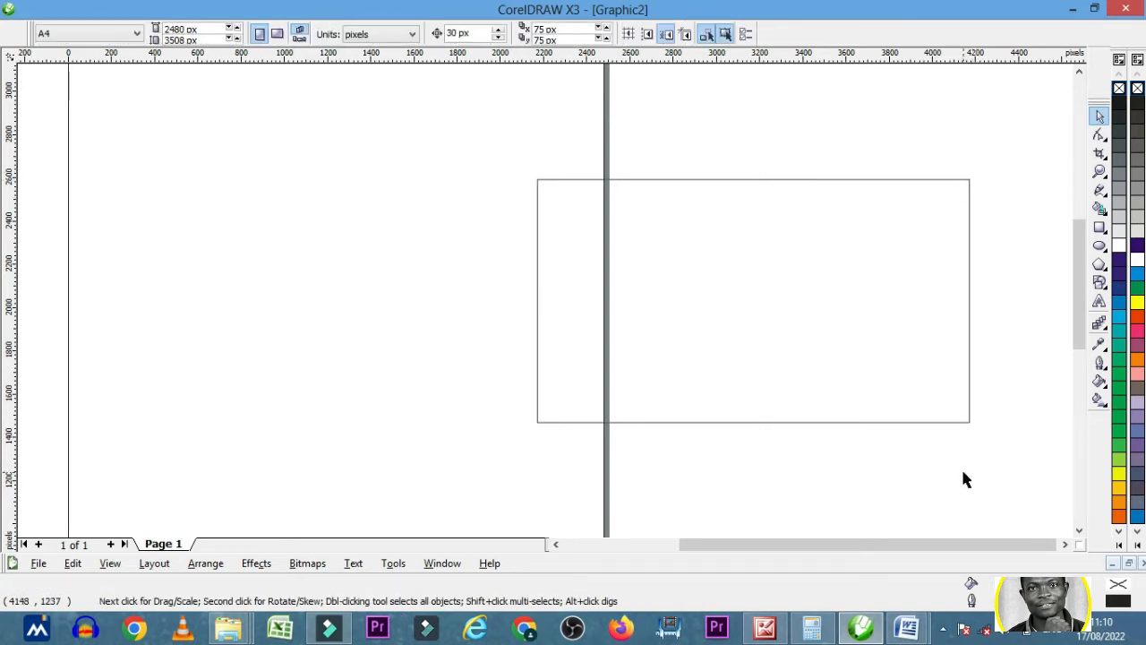
- View the finished design in Backup_of_THUMBNILL.cdr and return to Graphic2
click(442, 563)
click(486, 511)
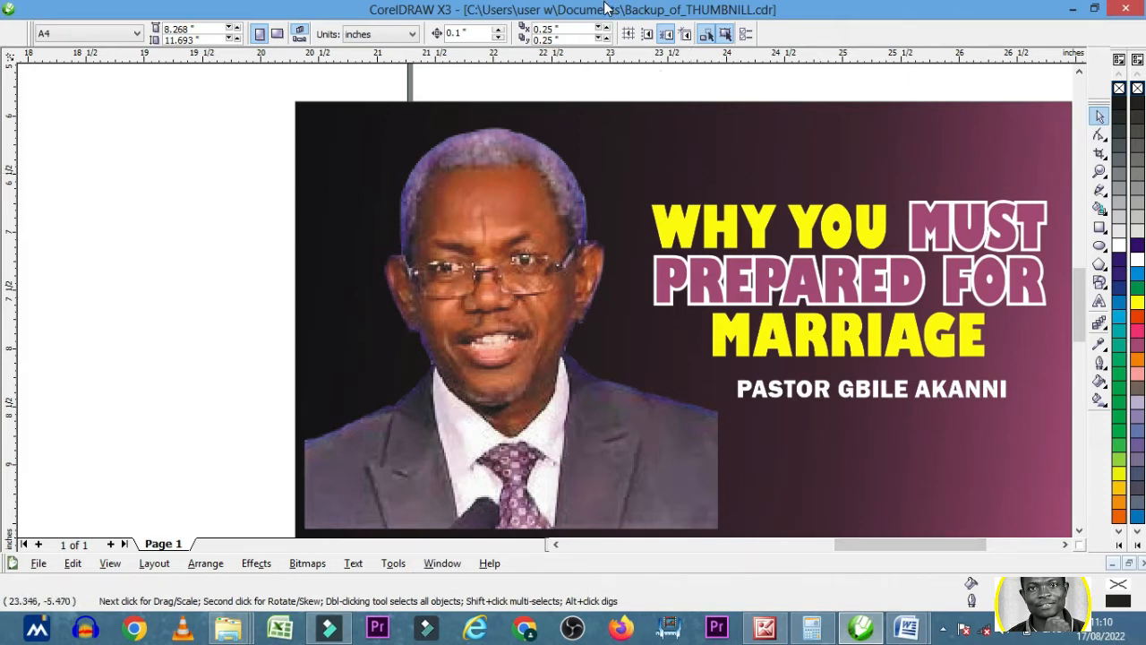
click(448, 566)
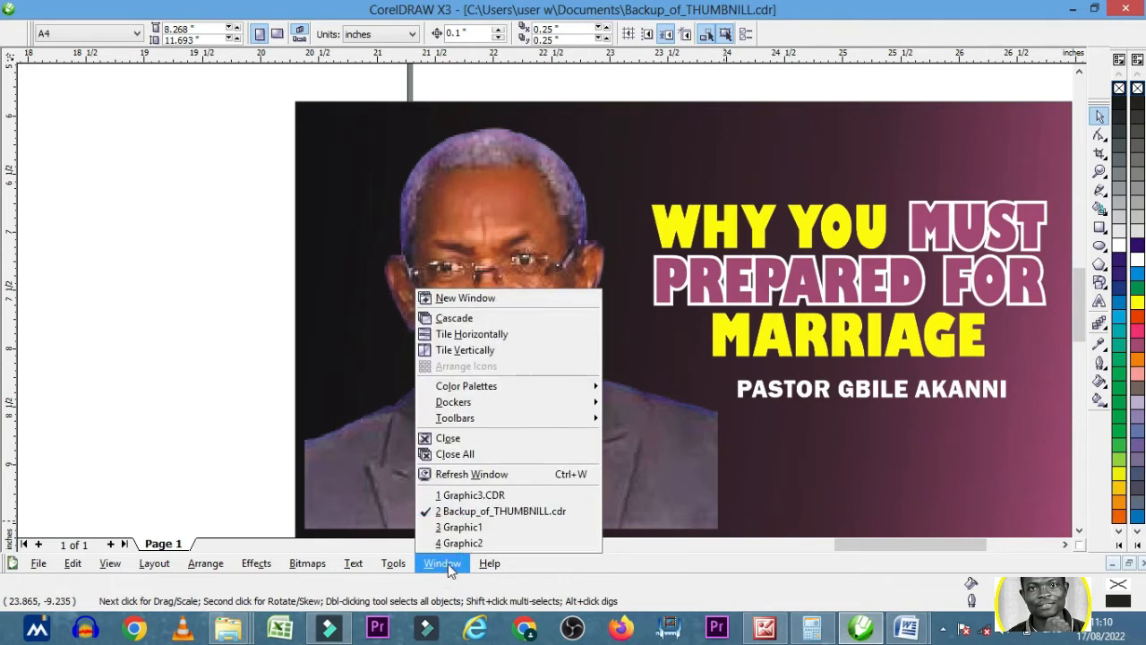
click(459, 543)
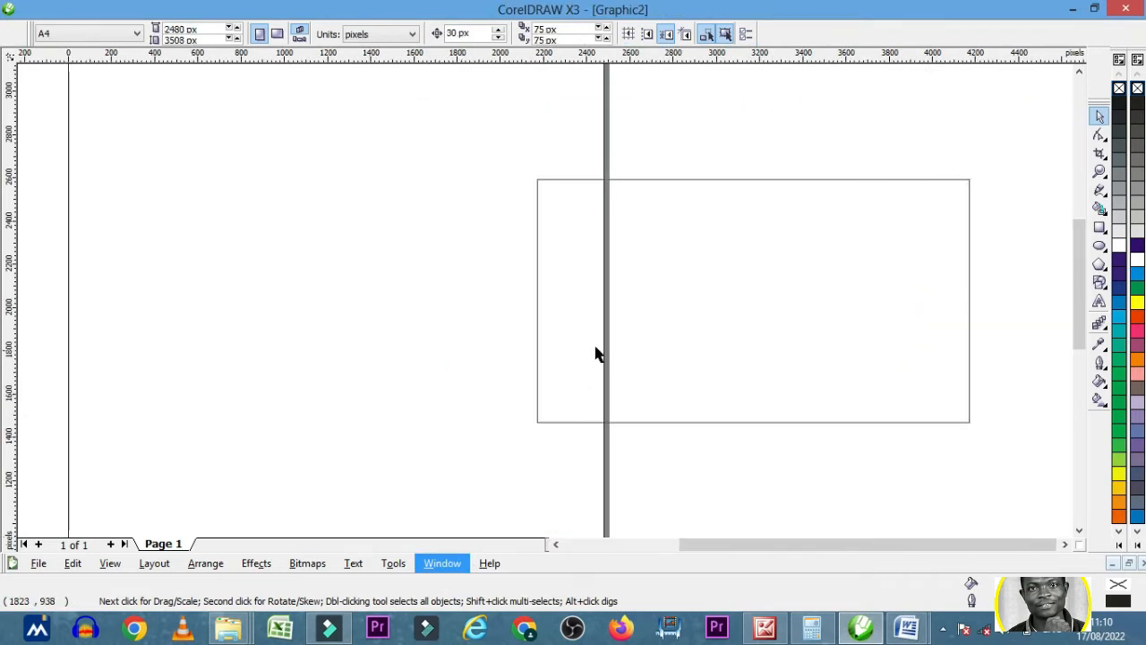
- Try several palette fill colours on the rectangle, including black, cyan, yellow, red, magenta and purple, and finish with a solid orange fill
click(594, 346)
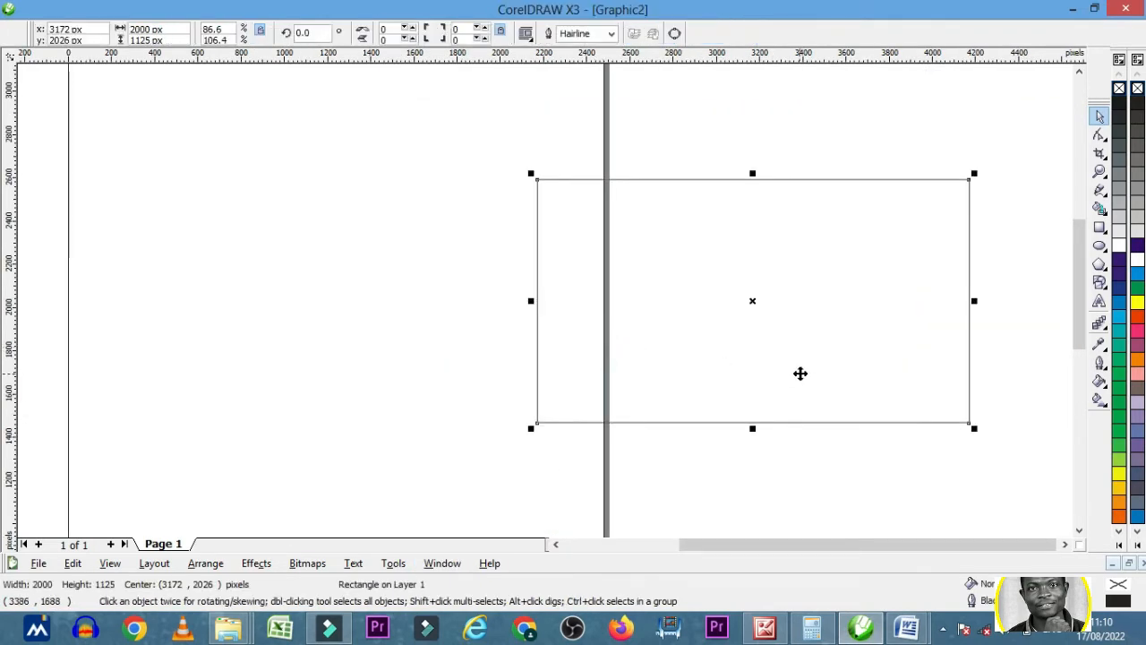
click(1120, 106)
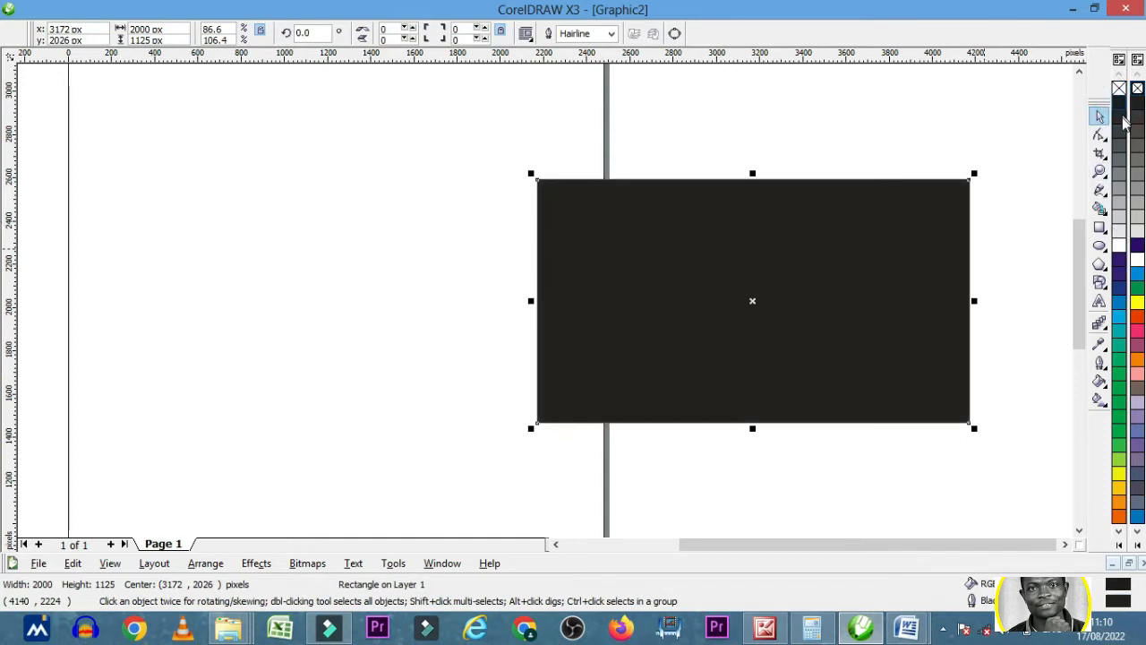
click(1120, 246)
click(1121, 266)
click(1121, 288)
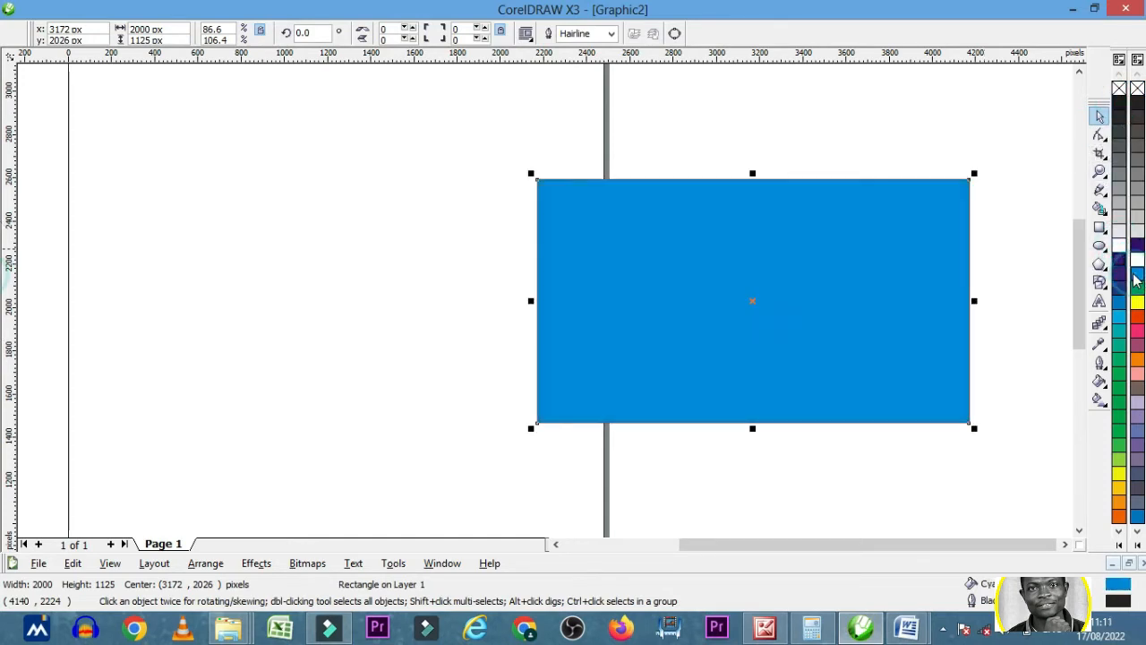
click(1136, 303)
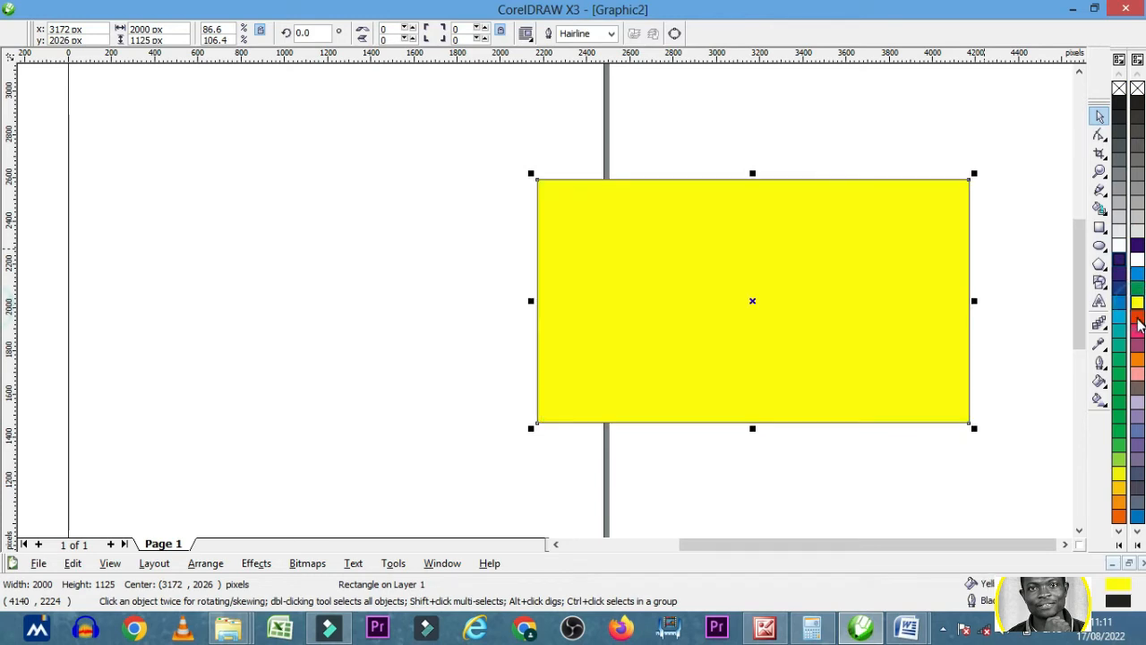
click(1137, 320)
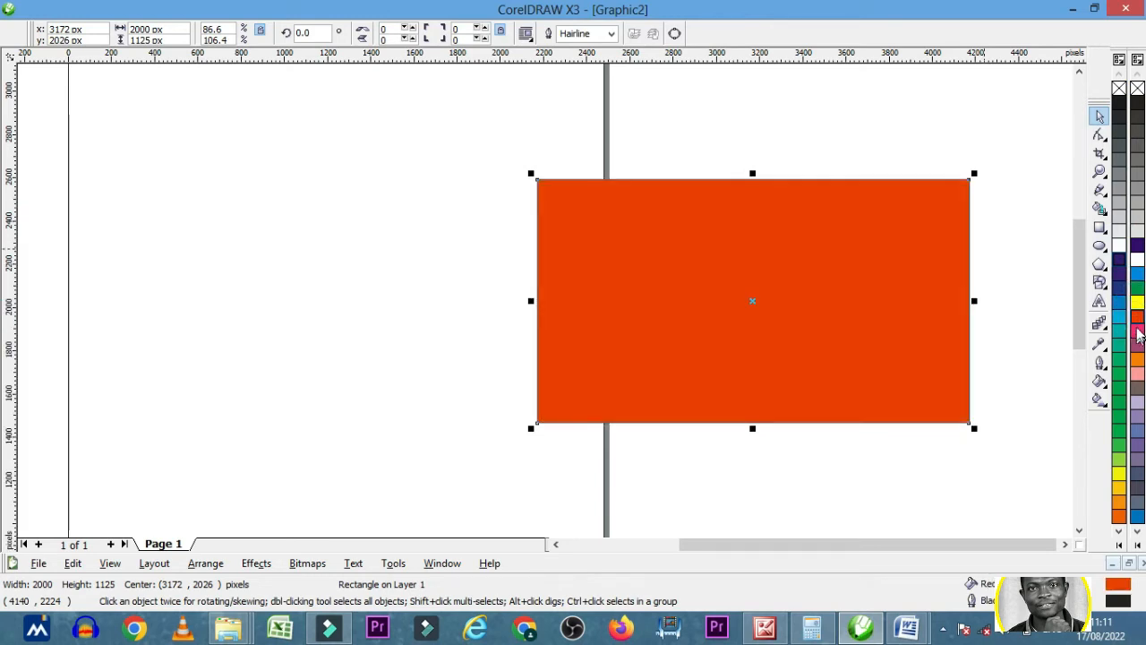
click(1137, 332)
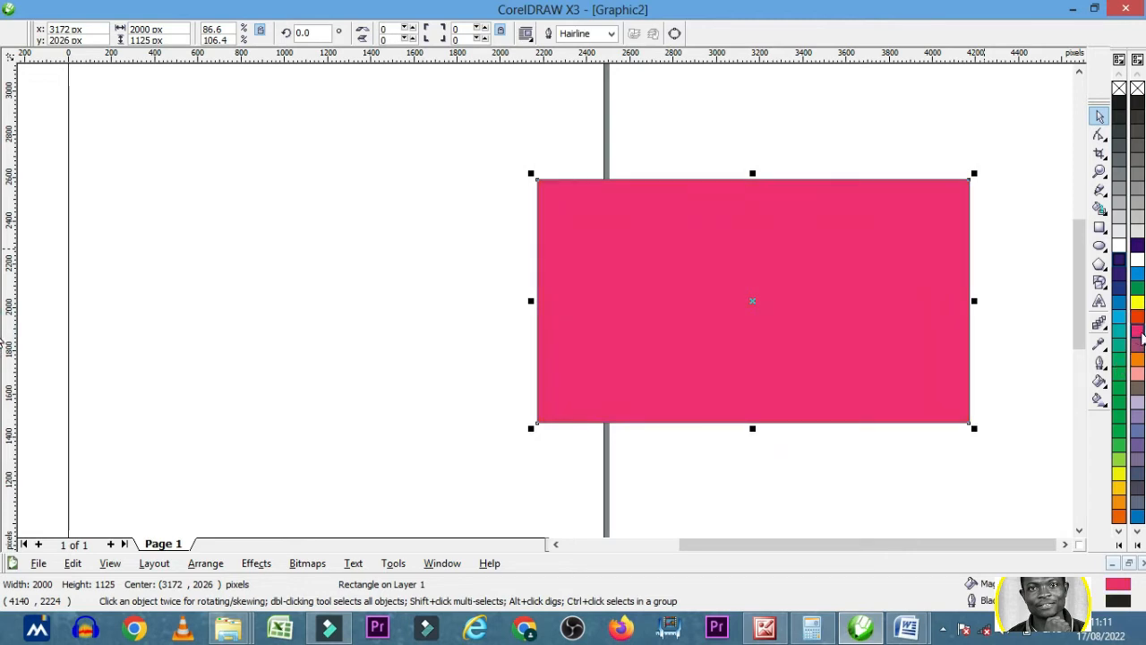
click(1136, 350)
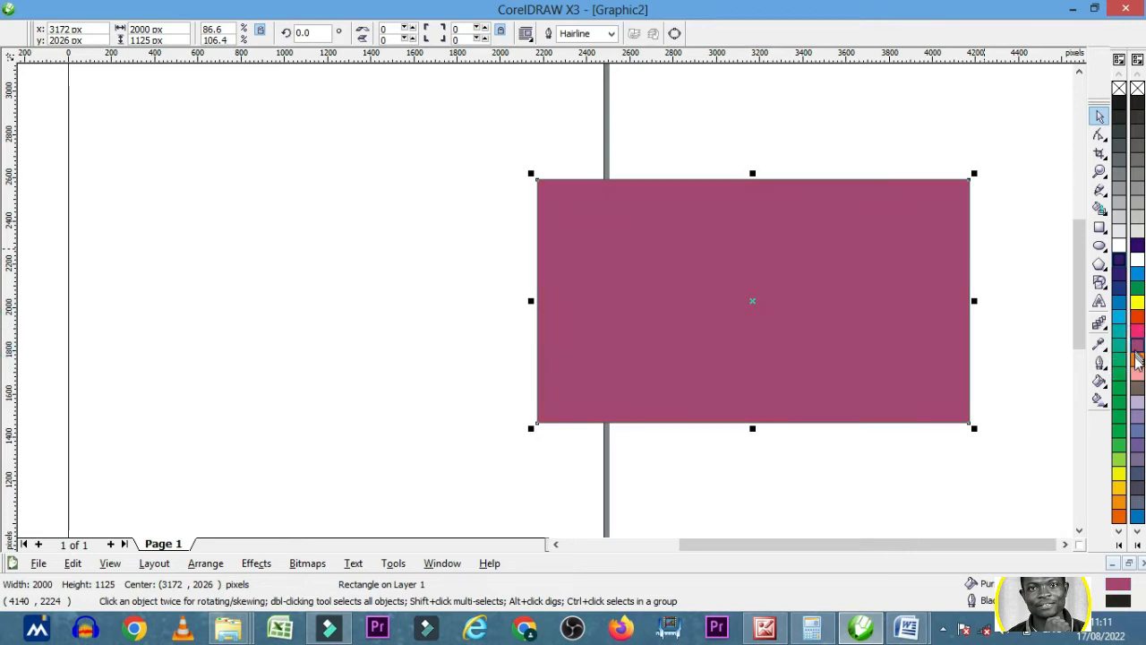
click(1137, 362)
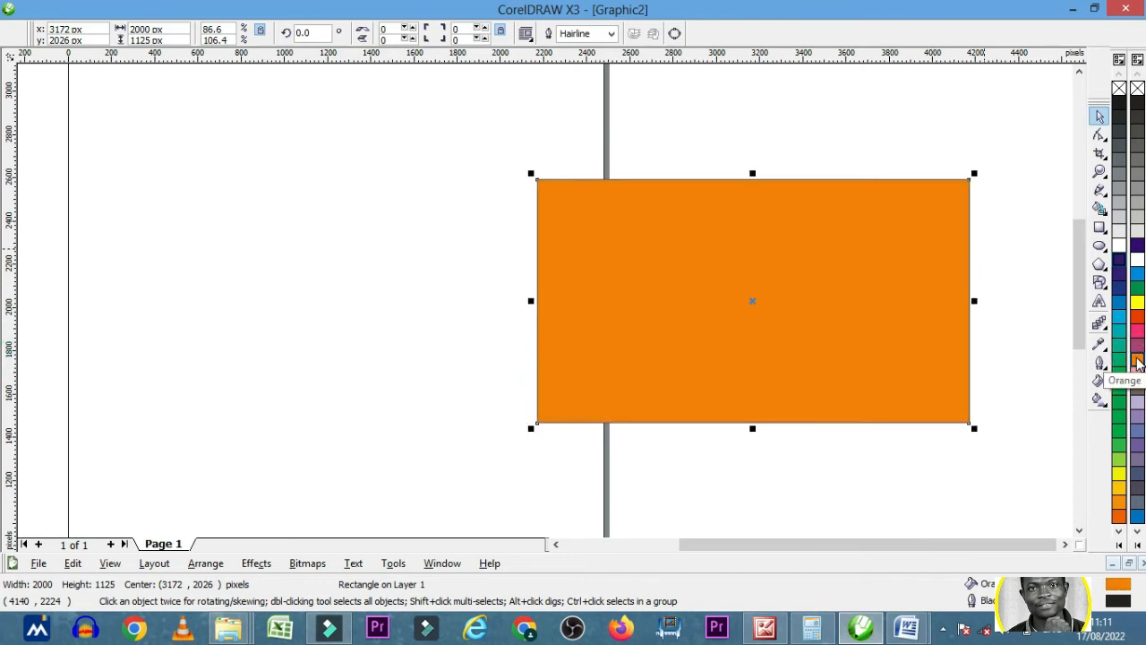
click(1137, 443)
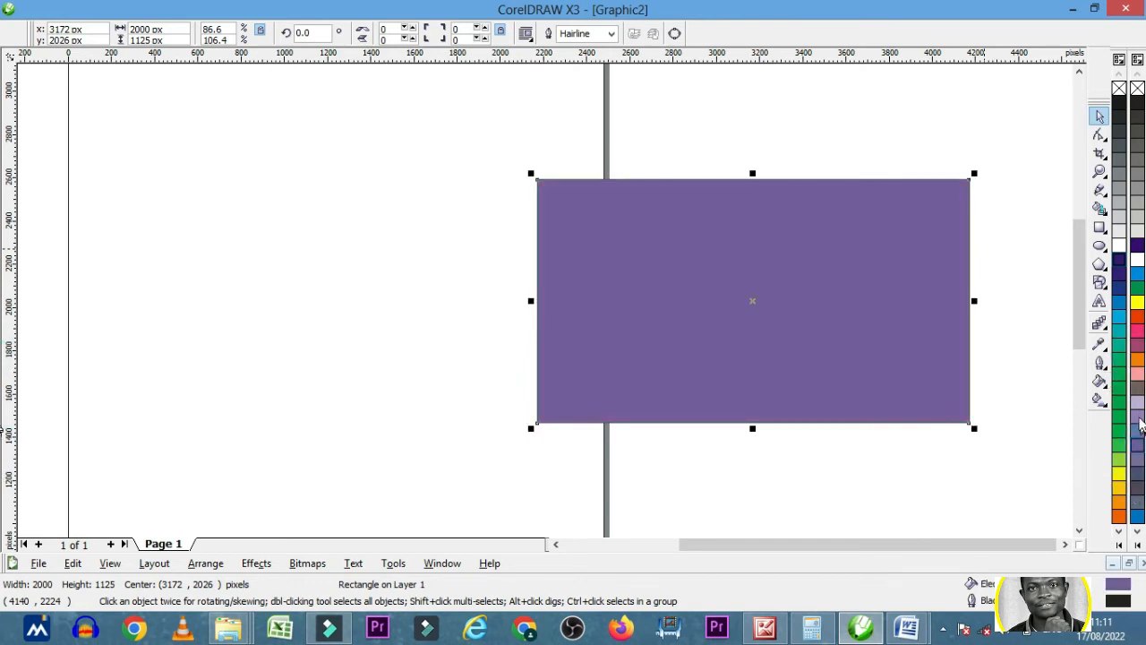
click(1137, 411)
click(1136, 363)
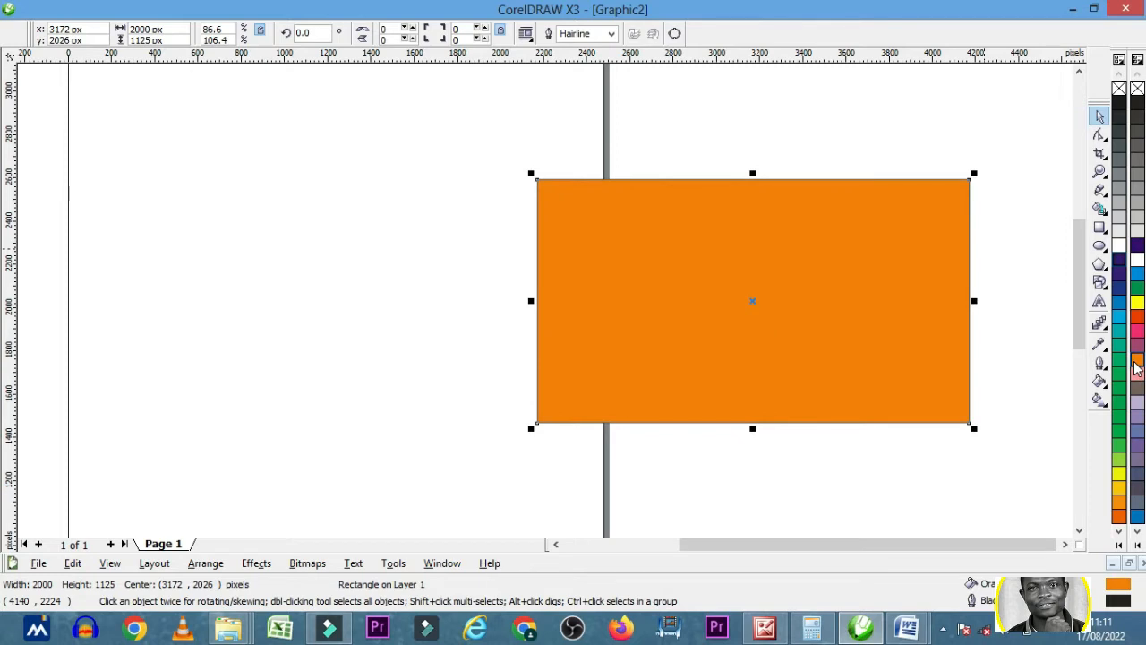
- Compare the orange rectangle with the gradient background of the design in Backup_of_THUMBNILL.cdr, and go back to Graphic2
click(442, 563)
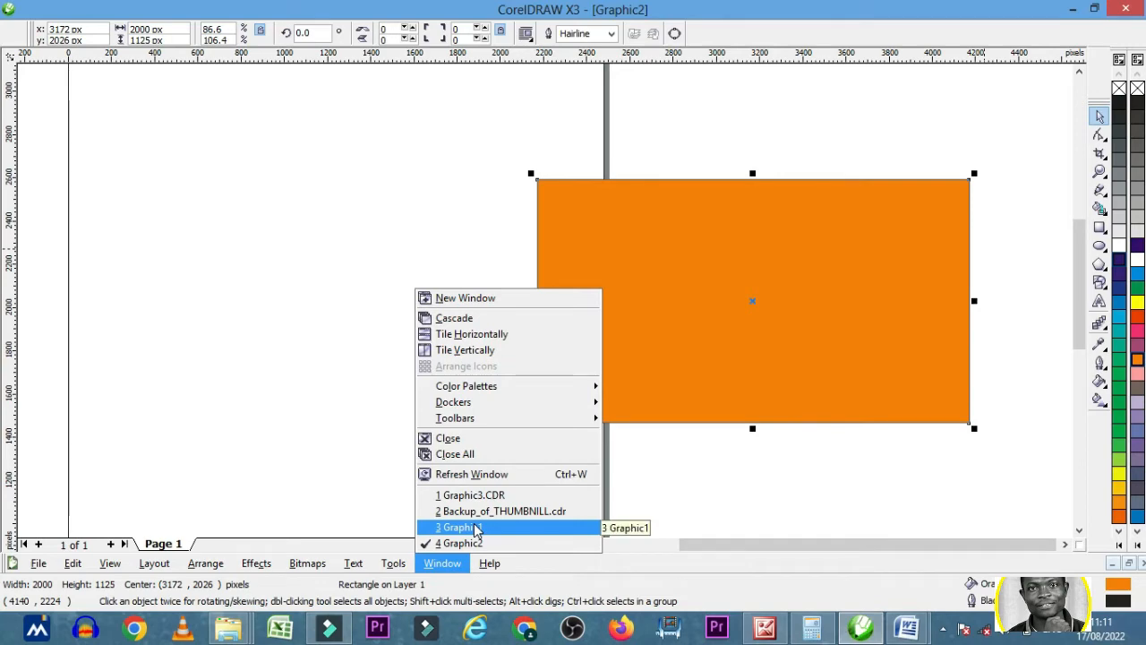
click(482, 519)
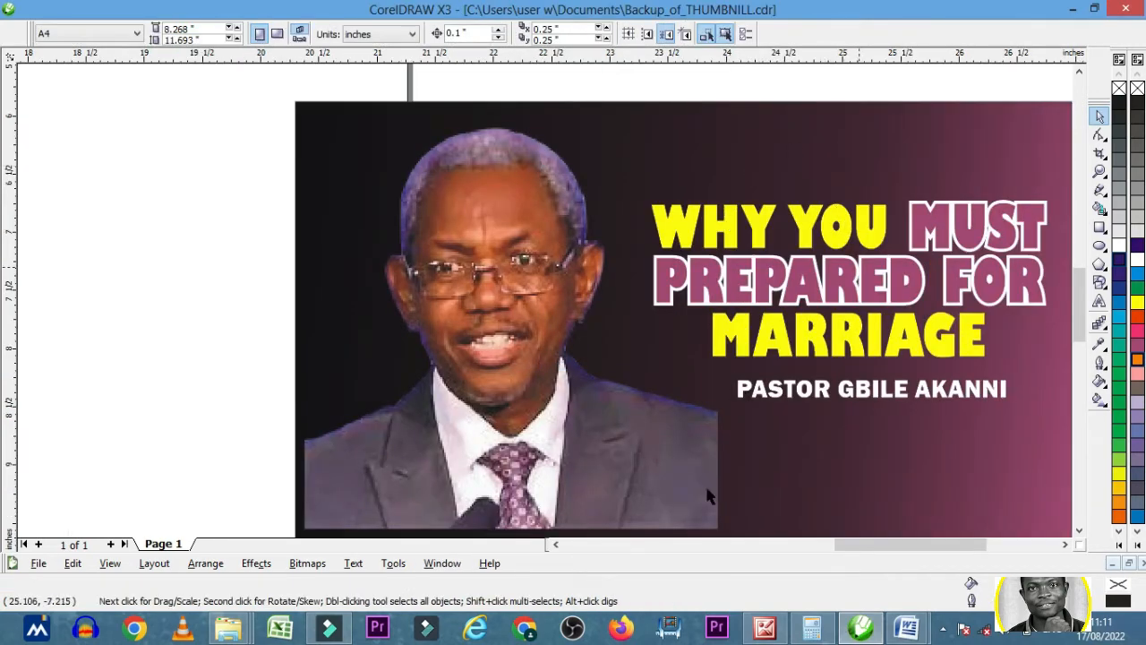
click(441, 564)
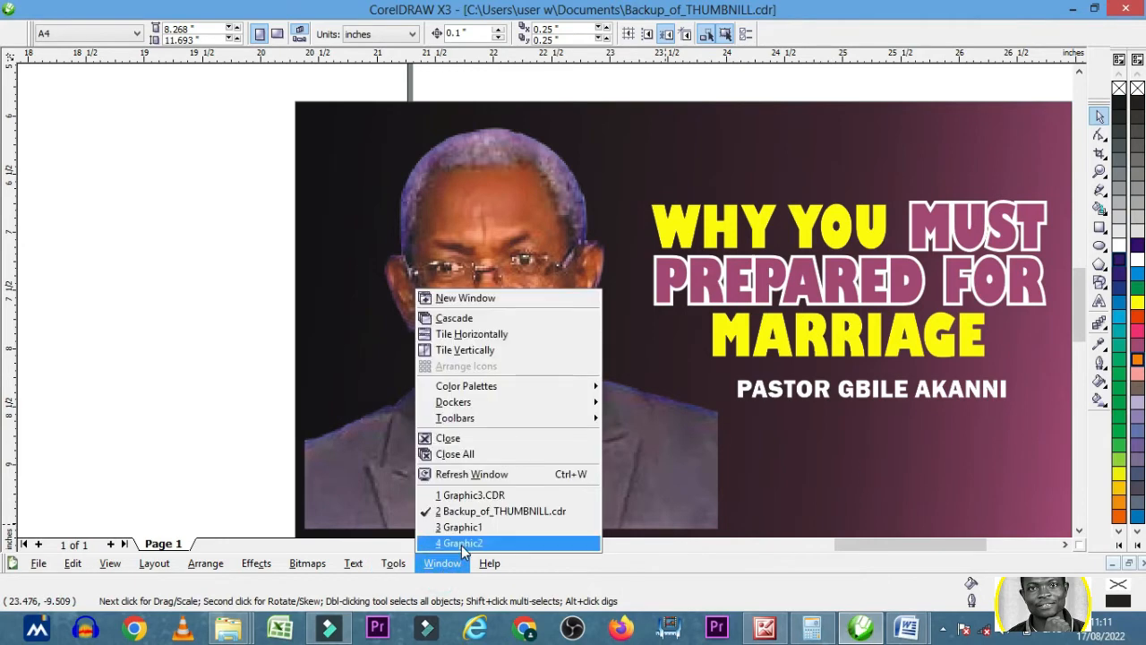
click(458, 533)
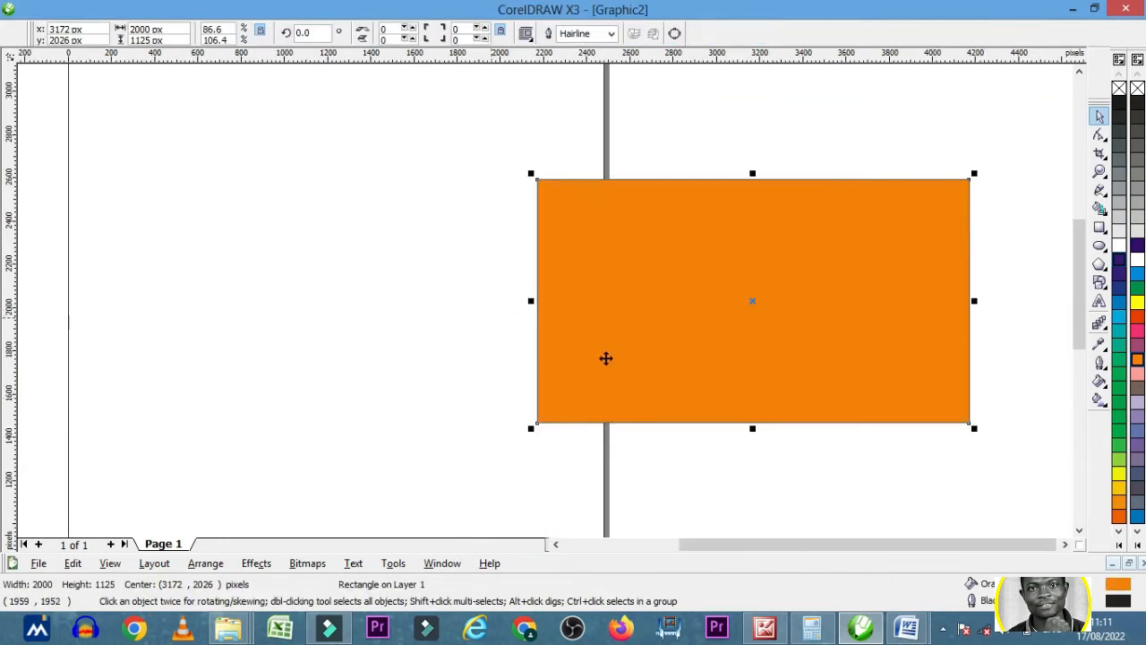
click(1013, 256)
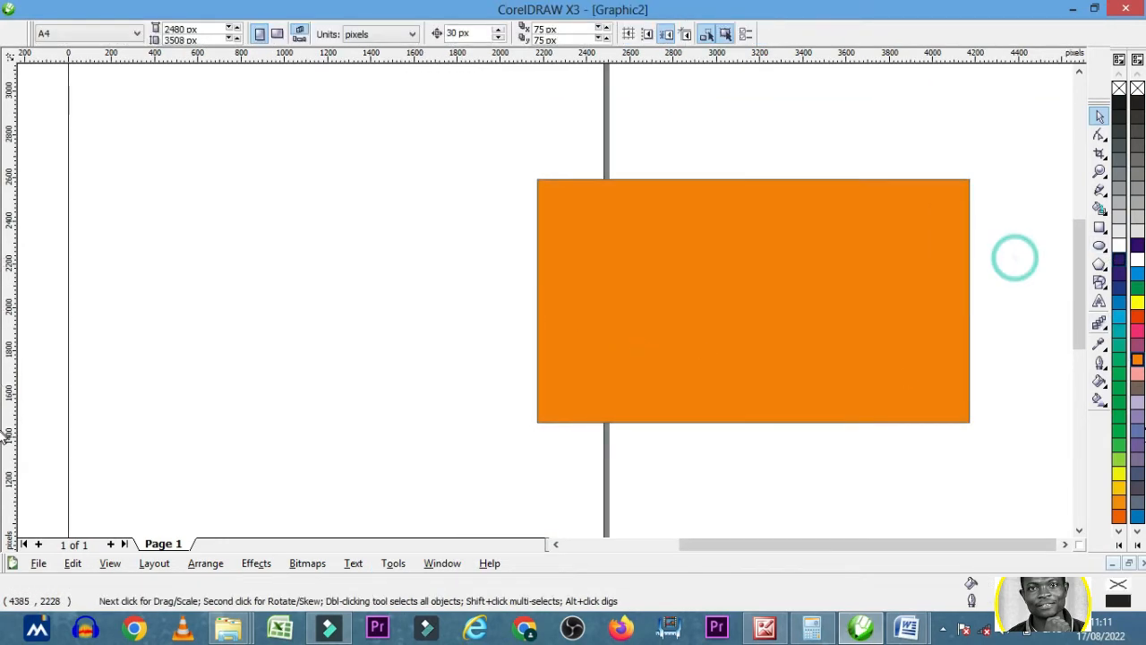
click(1101, 398)
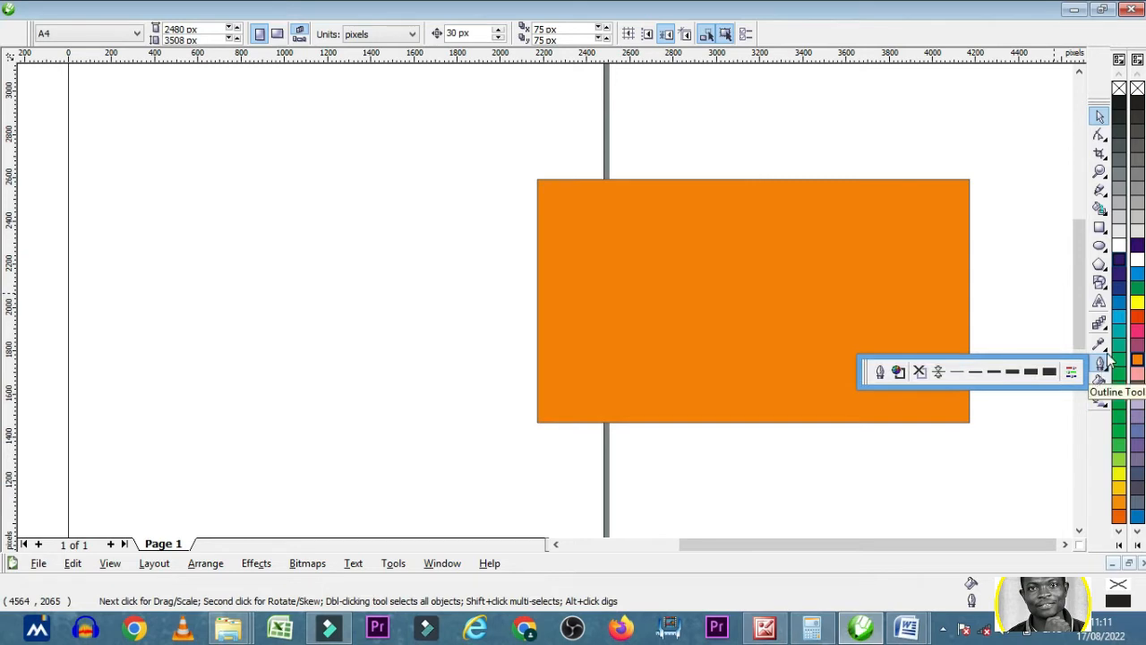
mouse_move(1110, 357)
mouse_move(1103, 324)
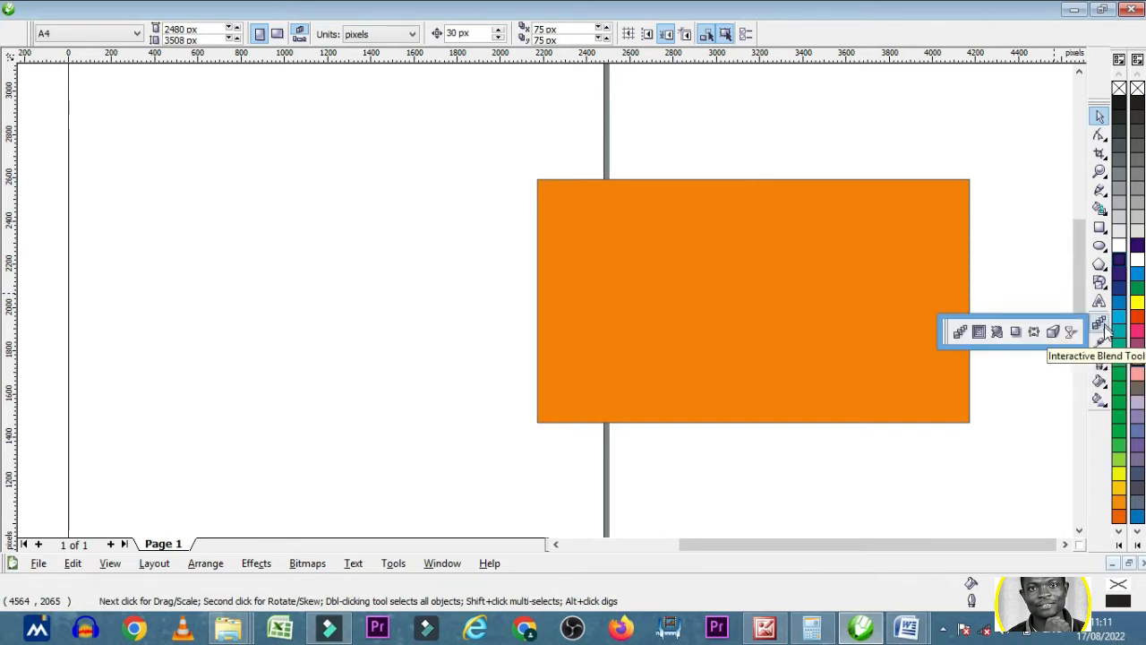
mouse_move(1104, 391)
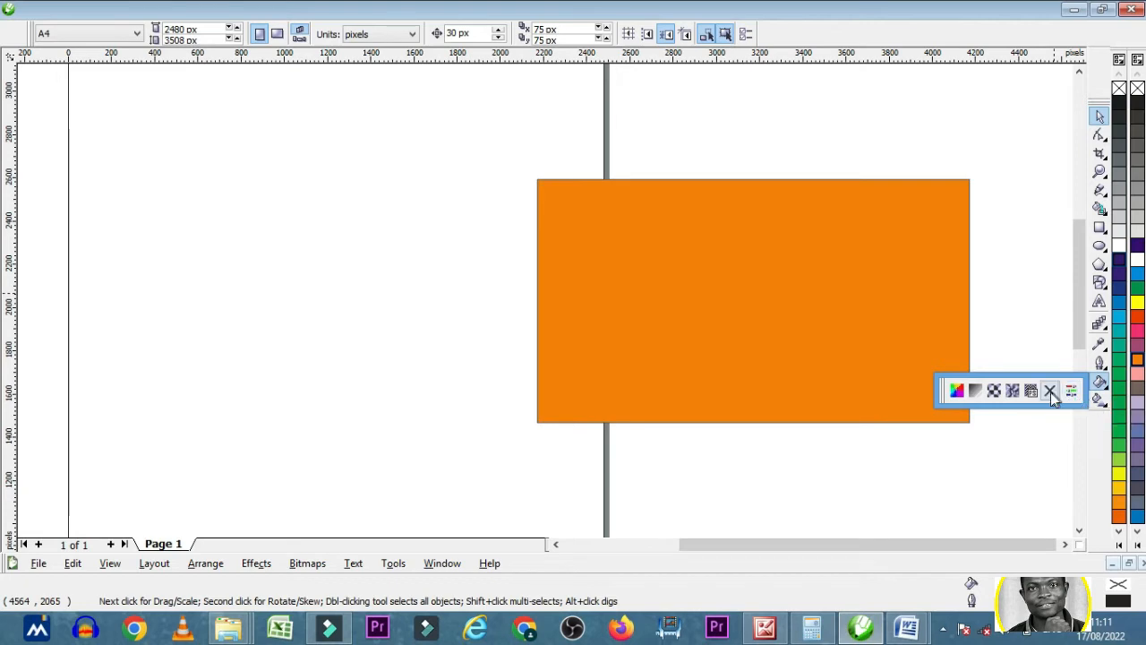
click(973, 392)
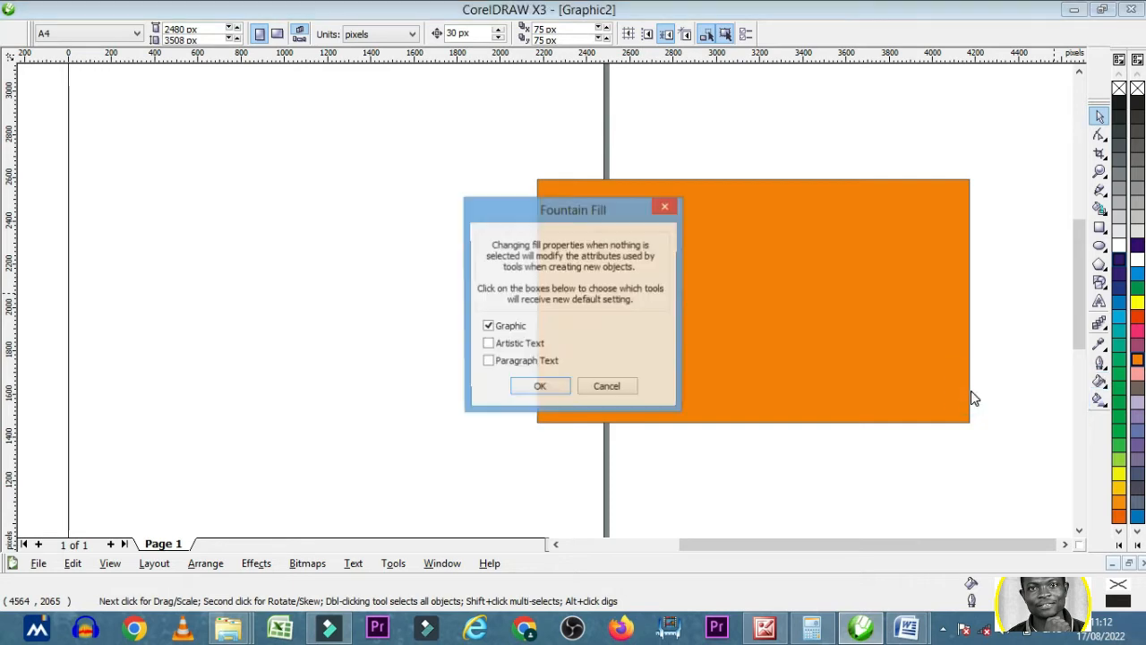
click(665, 209)
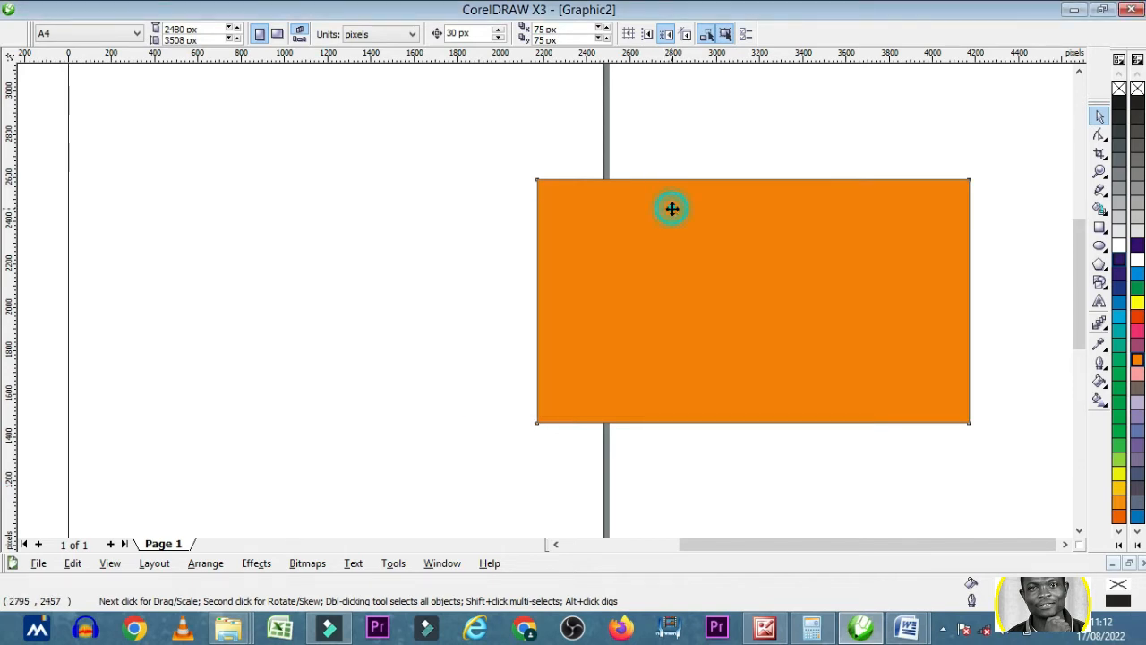
click(673, 208)
click(1107, 390)
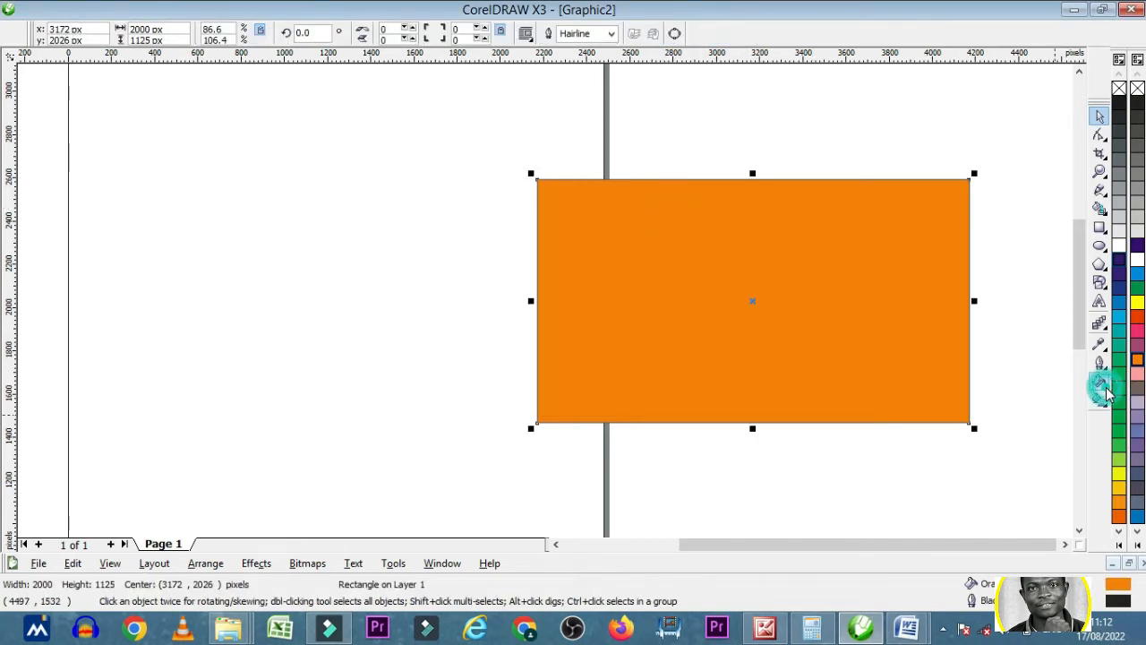
click(1104, 385)
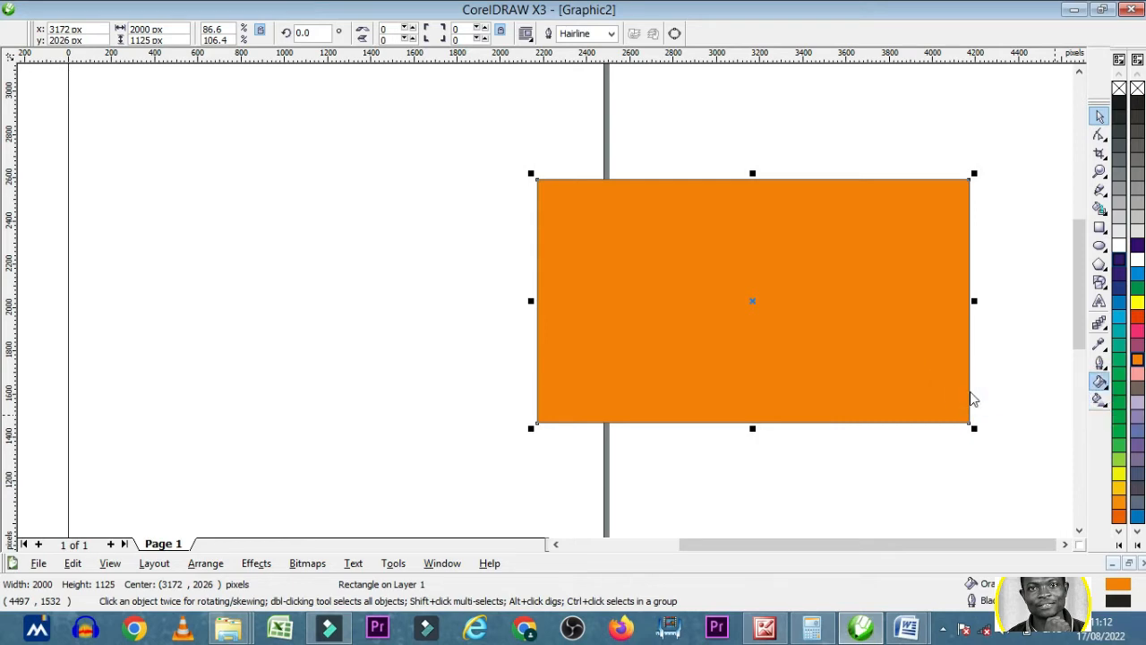
click(971, 392)
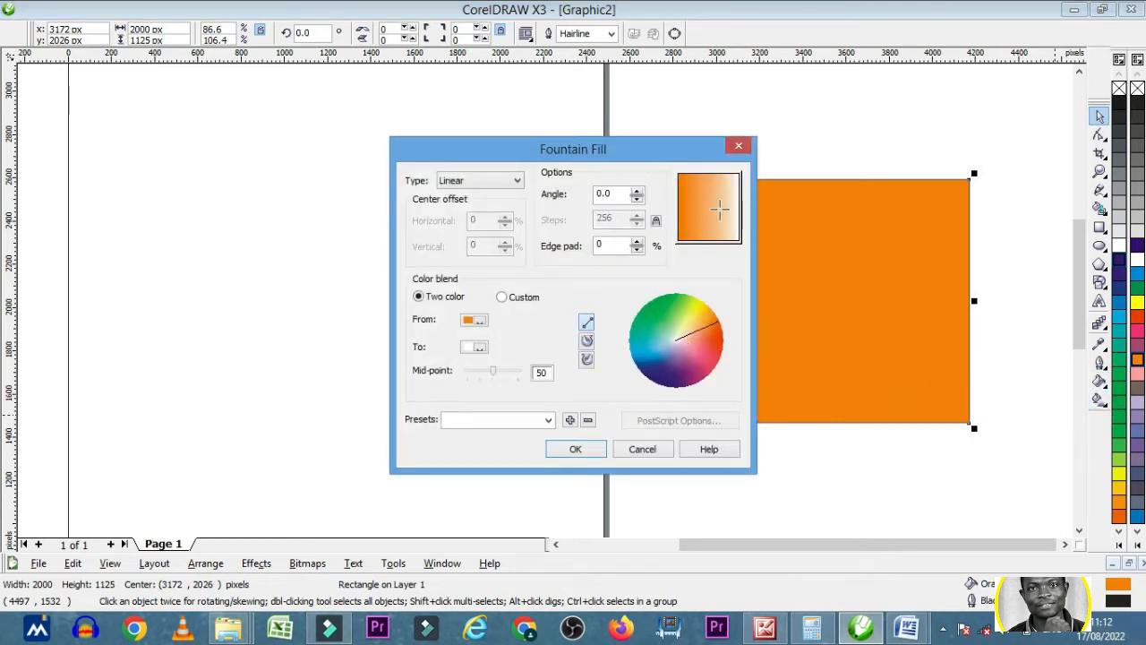
click(737, 147)
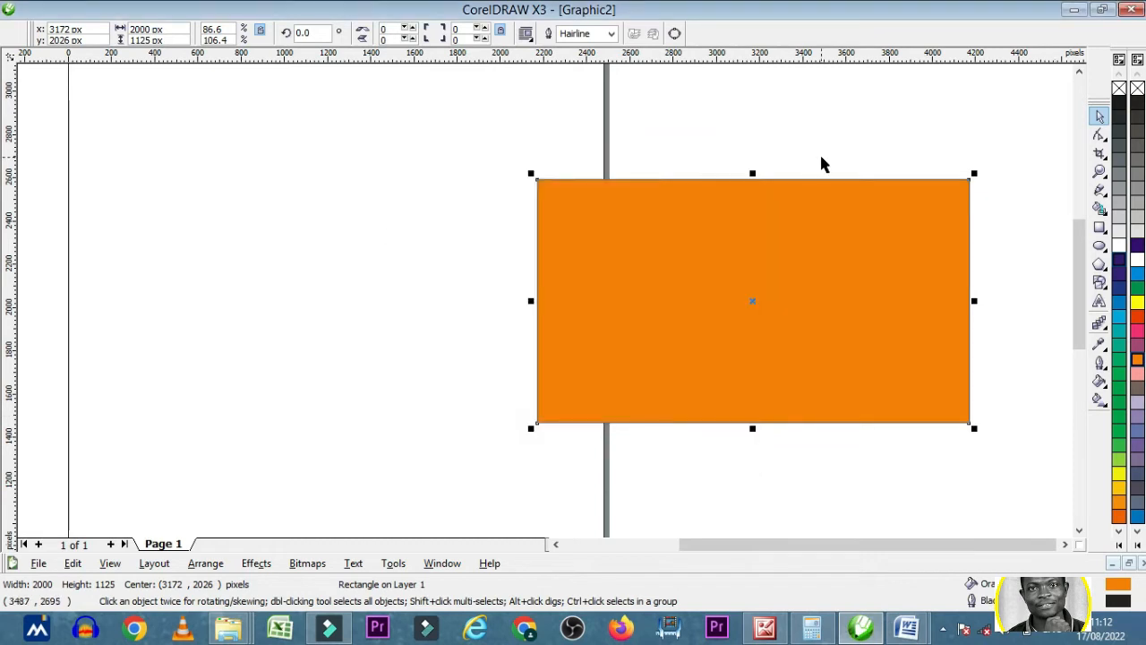
click(1010, 355)
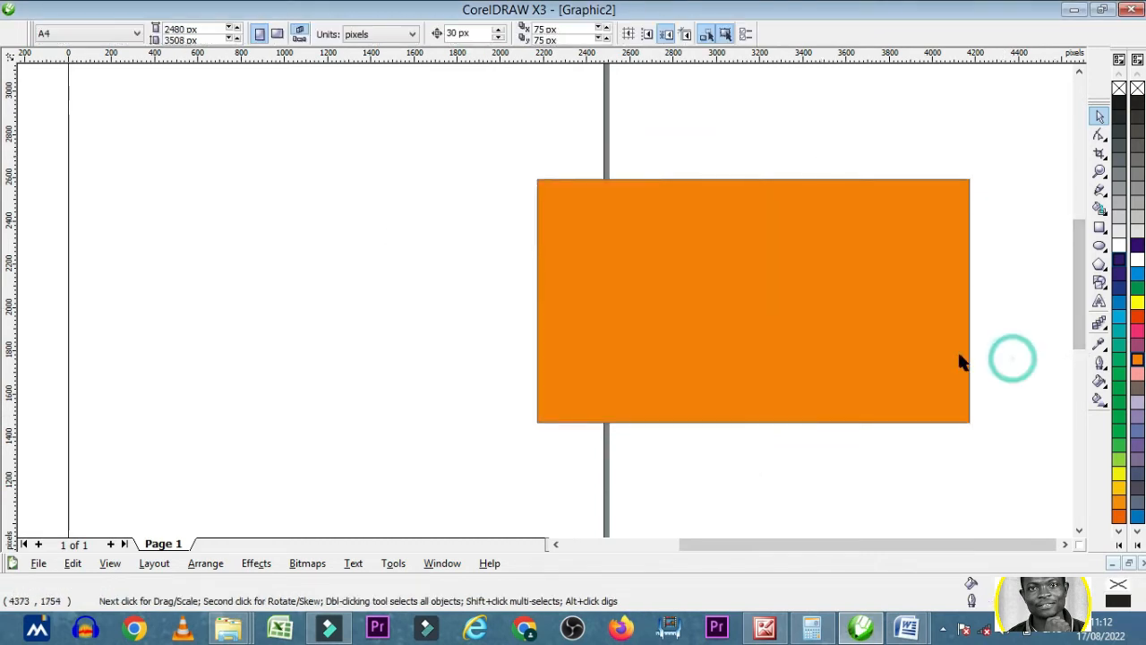
- Start a linear two-colour fountain fill on the orange rectangle, with Blue Purple as its From colour
click(958, 353)
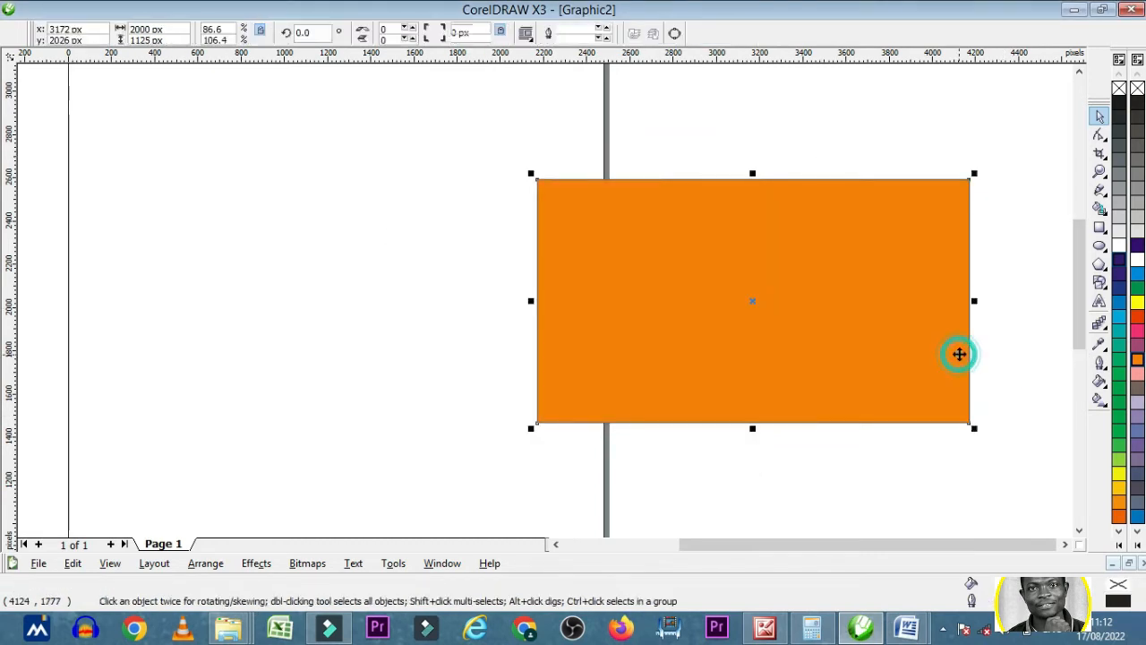
click(1103, 389)
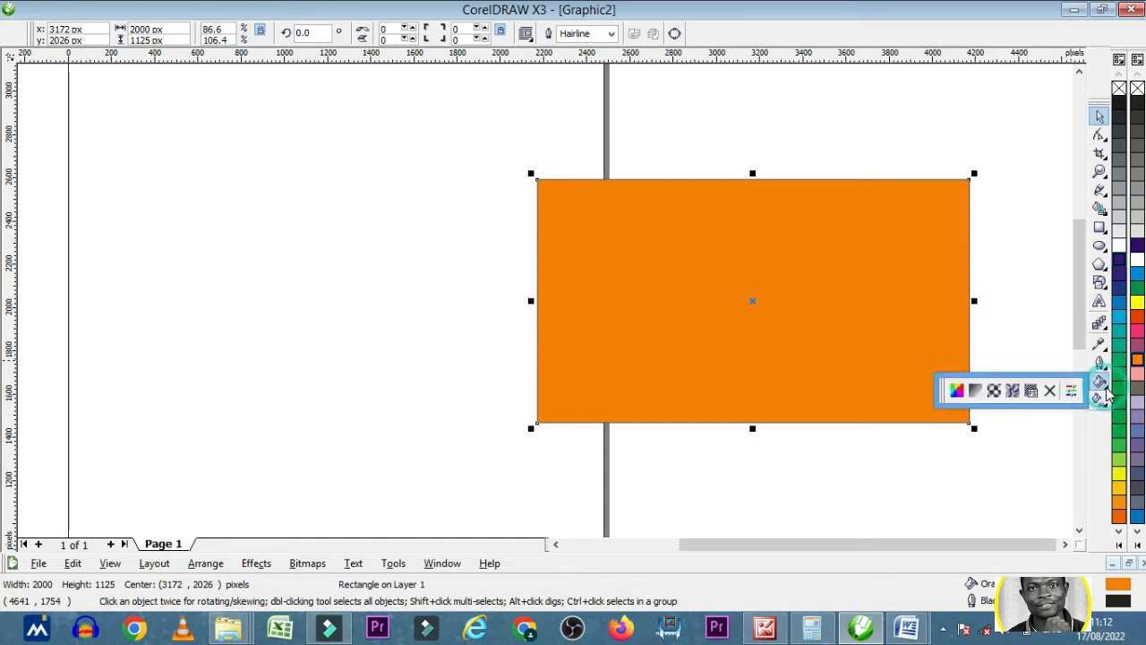
click(979, 394)
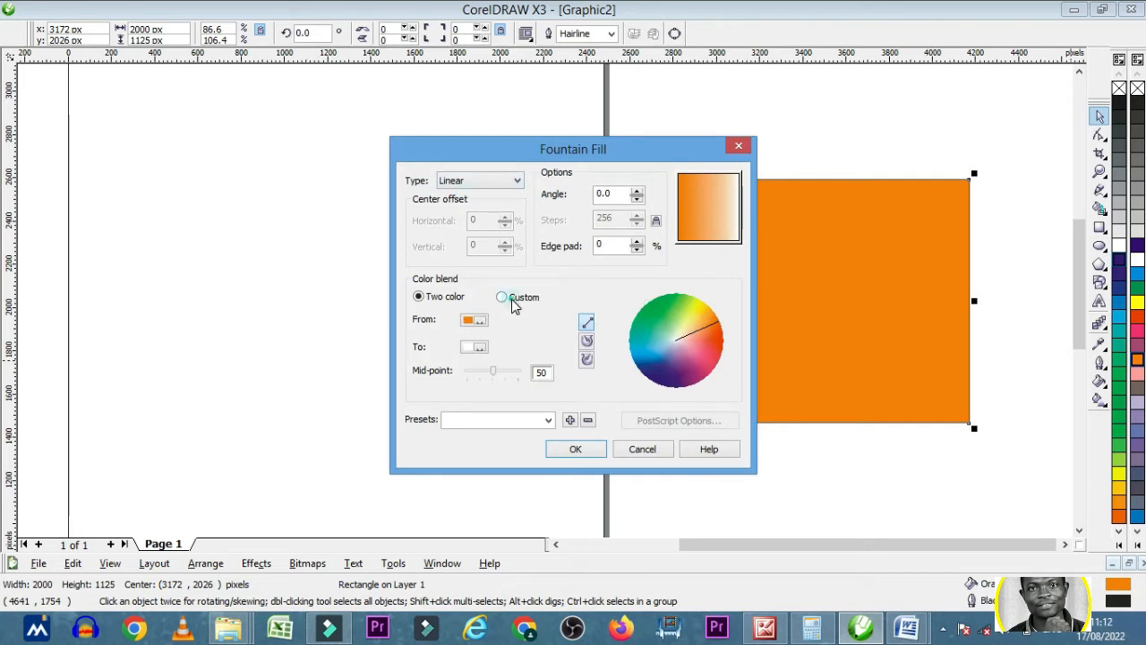
click(513, 302)
click(450, 298)
click(480, 326)
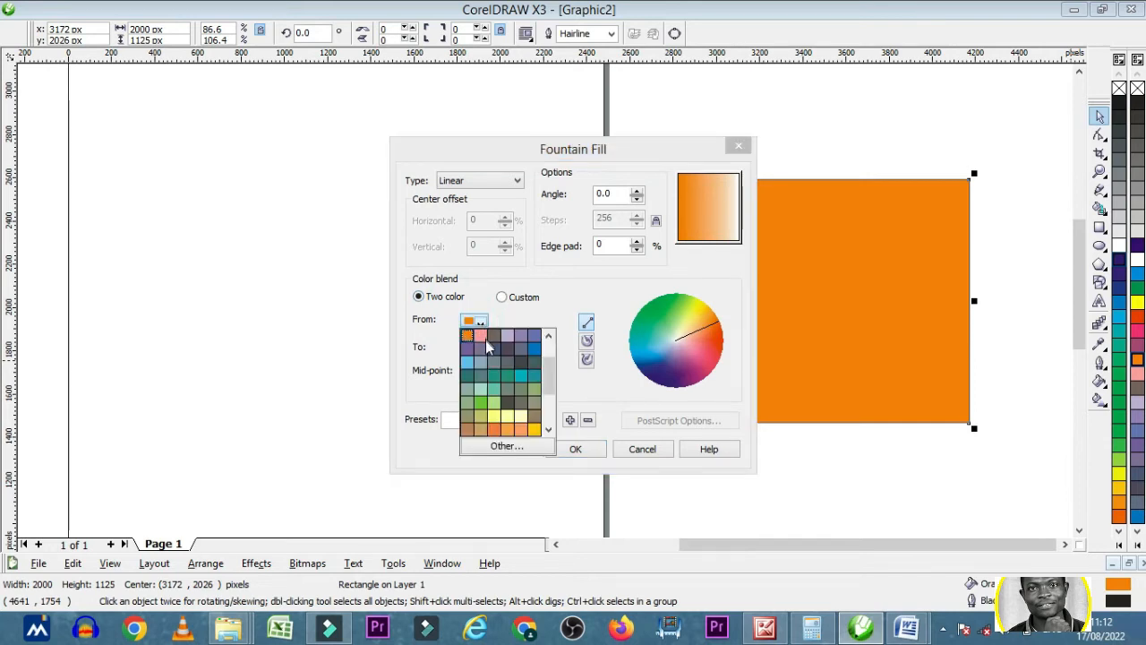
drag(552, 381, 553, 410)
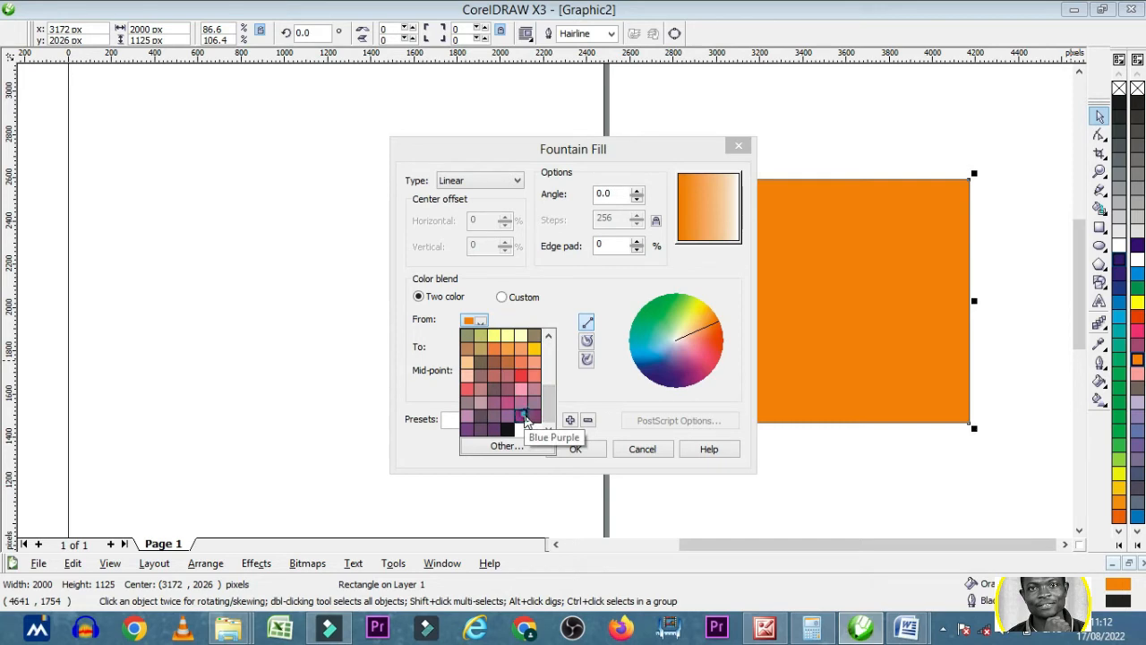
click(525, 417)
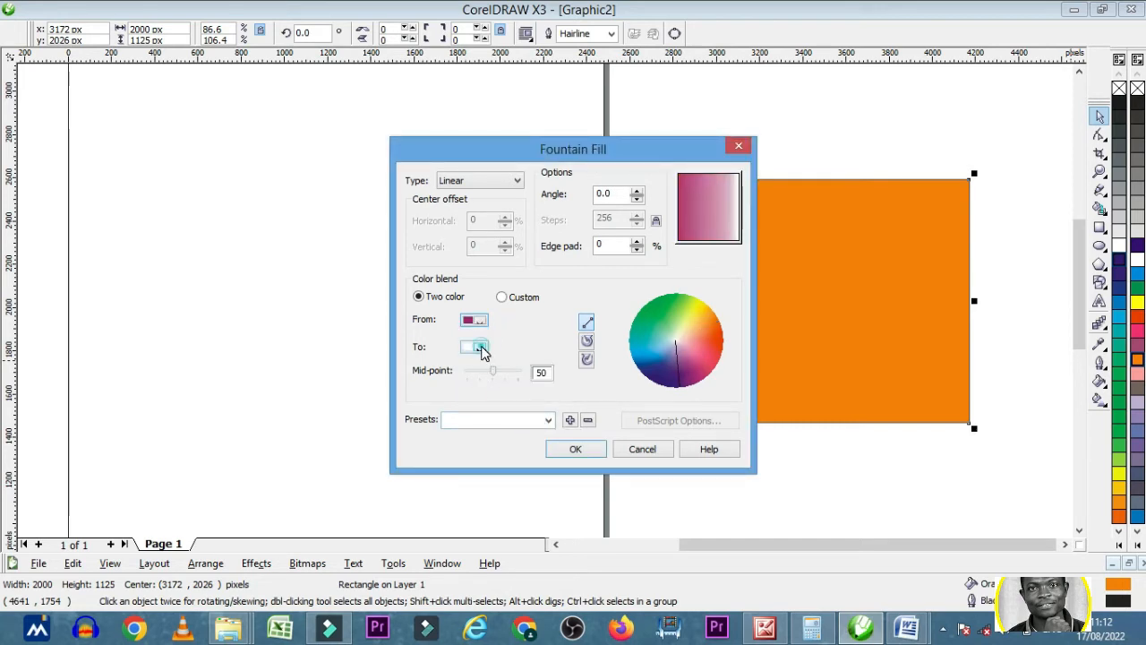
- Set the fountain fill's To colour to black, shift its mid-point, tilt the gradient slightly, and apply it to the rectangle
click(481, 349)
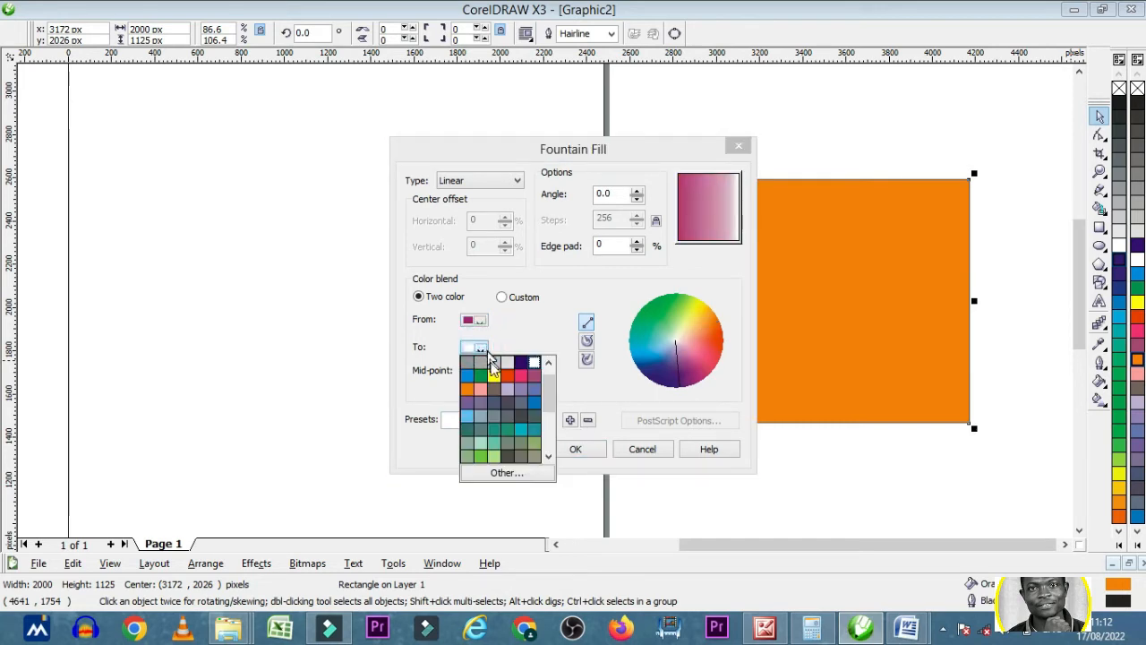
drag(547, 385, 548, 448)
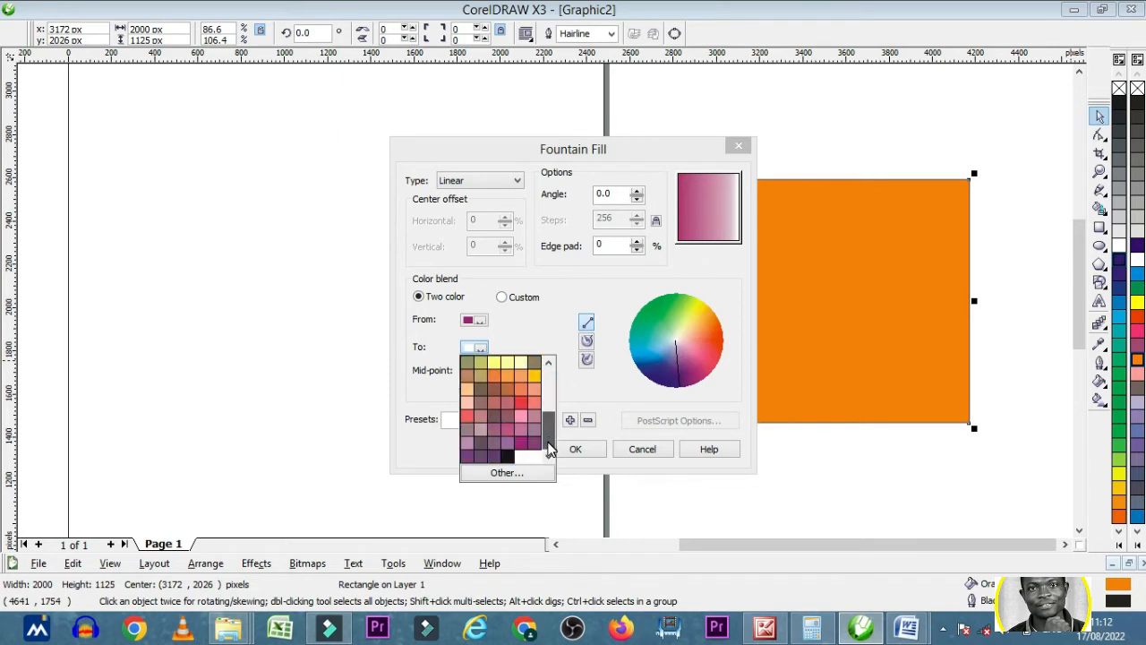
click(507, 456)
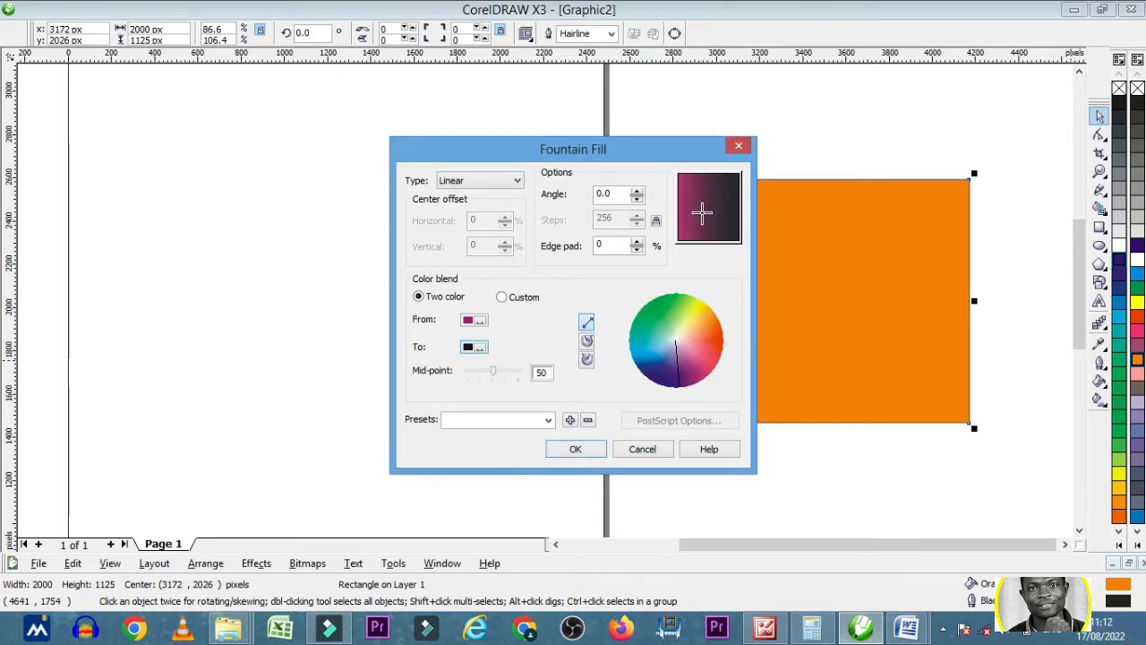
mouse_move(492, 370)
mouse_down()
mouse_move(479, 370)
mouse_move(507, 371)
mouse_up()
mouse_move(710, 197)
mouse_down()
mouse_move(695, 186)
mouse_move(690, 230)
mouse_move(723, 202)
mouse_up()
click(589, 451)
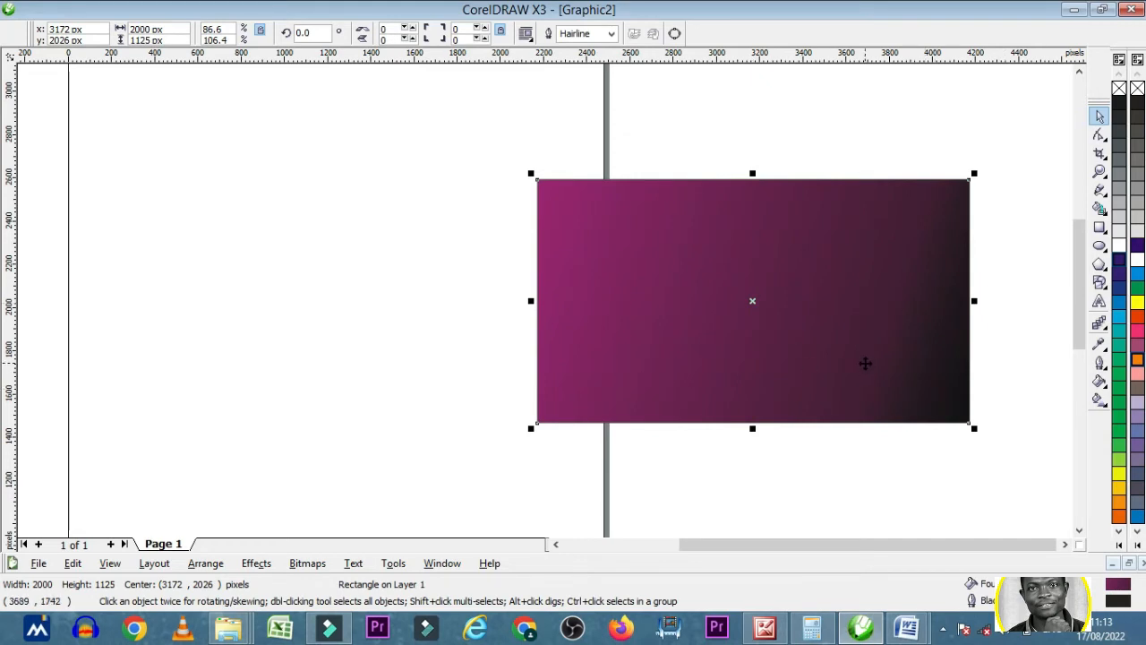
click(820, 95)
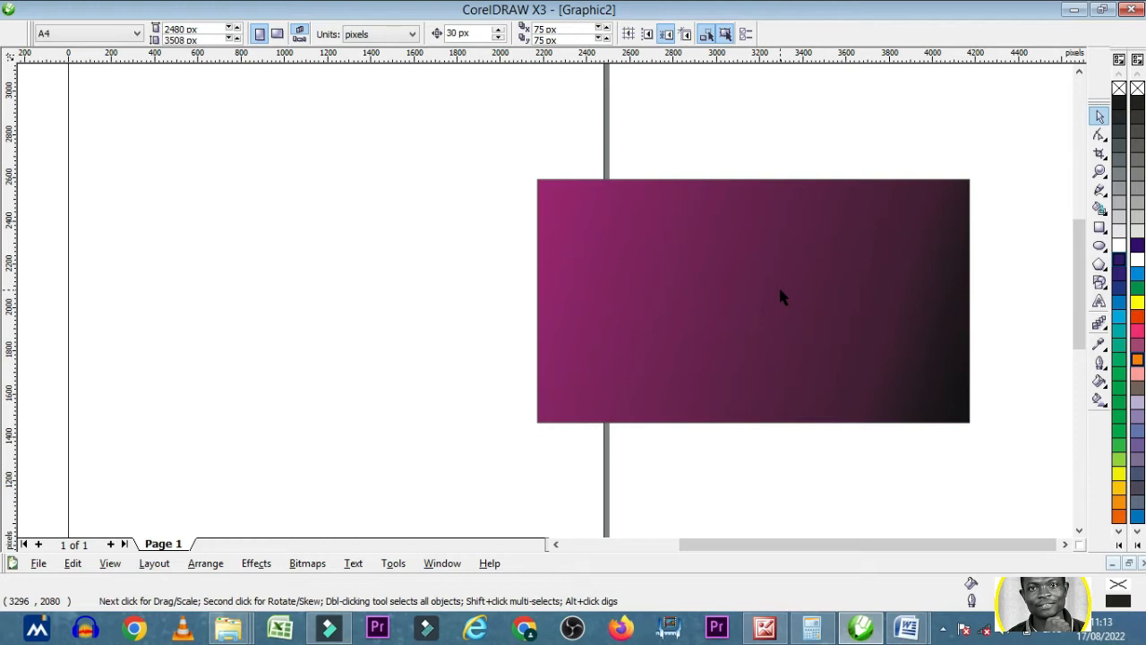
- Switch to the New folder window in File Explorer, copy the kisspng stock photo of the surprised man, and return to CorelDRAW
click(234, 632)
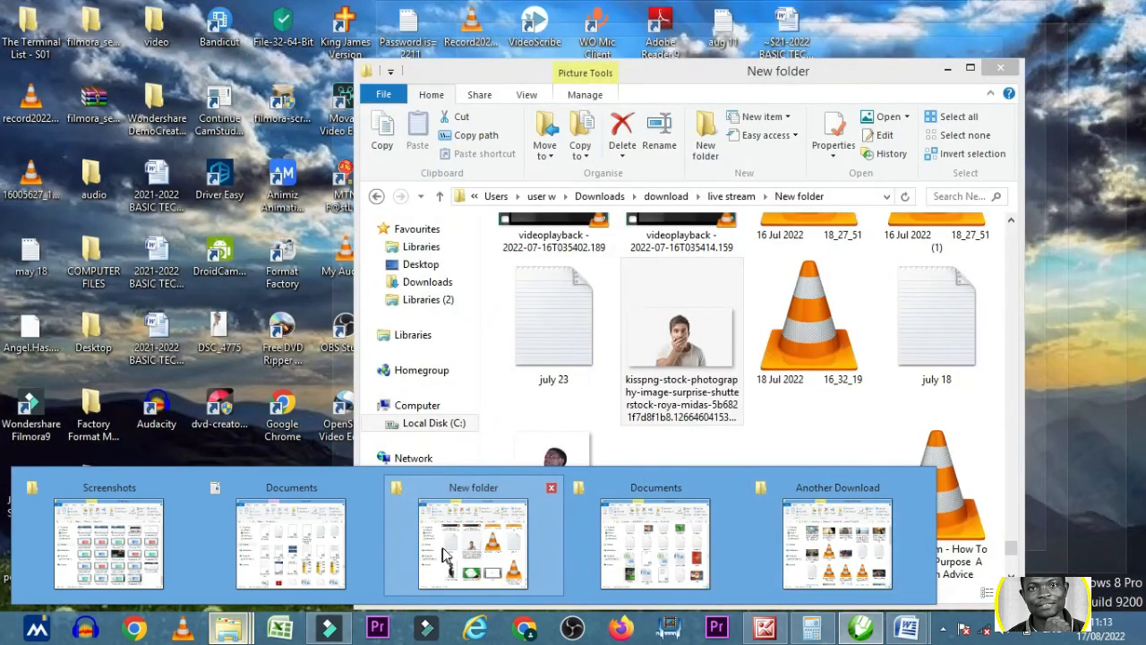
click(445, 553)
click(664, 376)
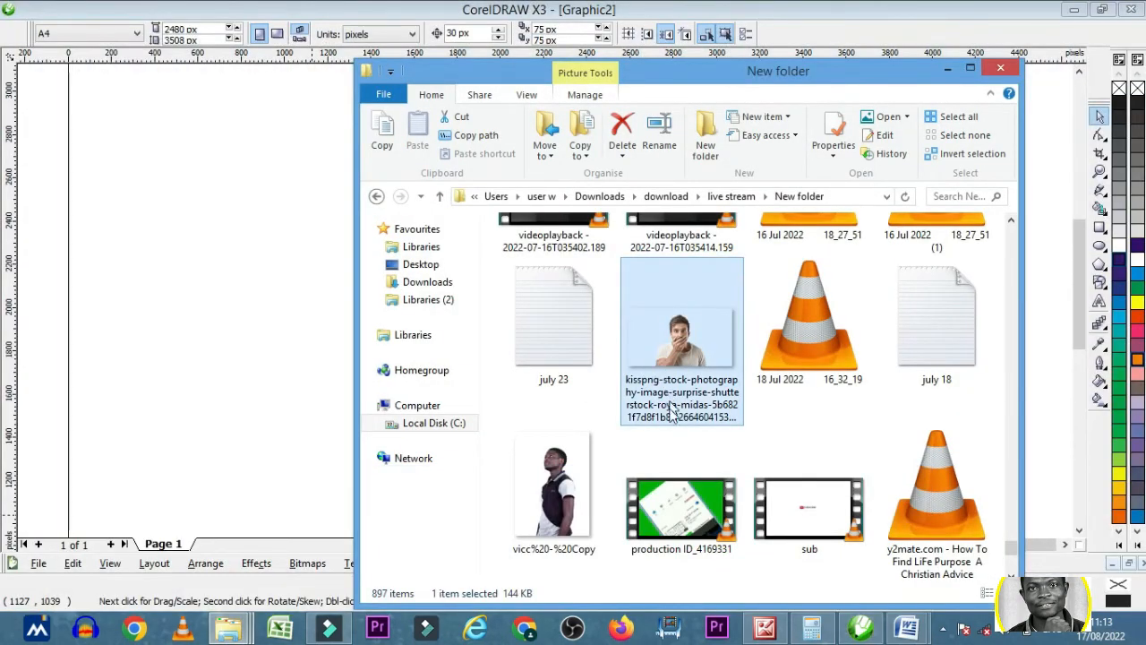
right_click(671, 408)
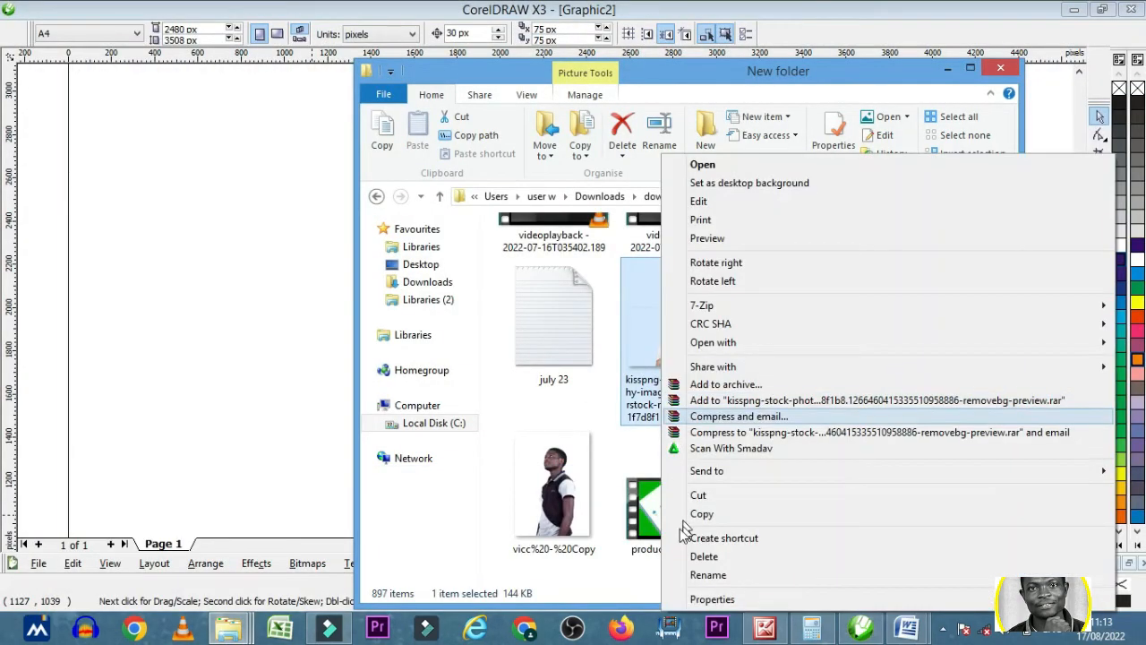
click(948, 68)
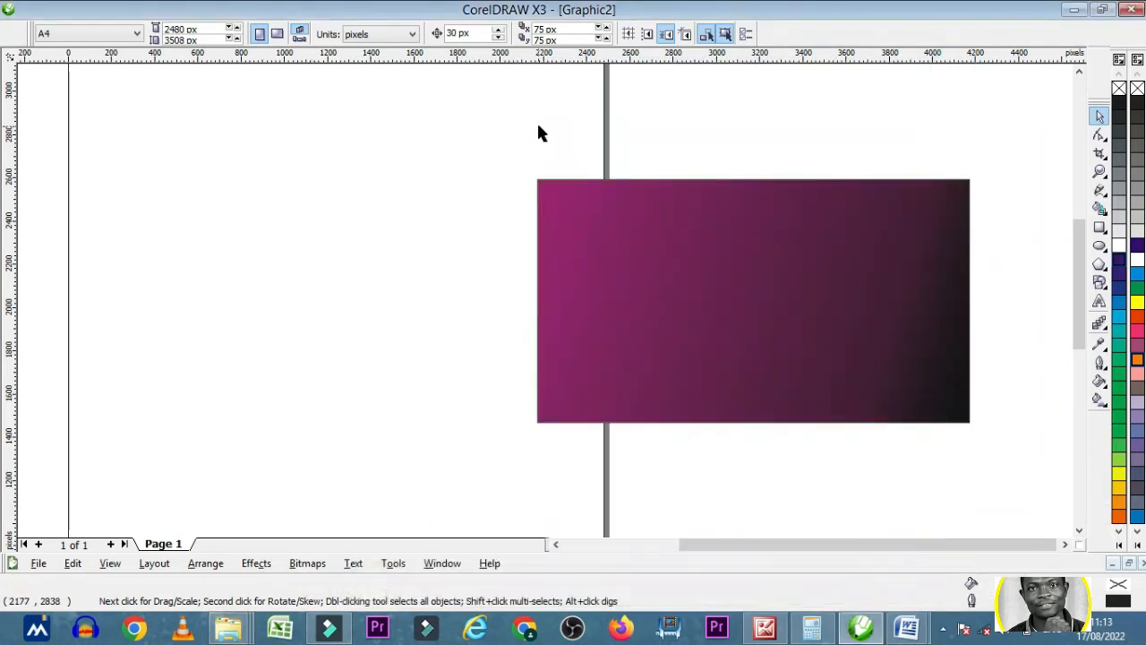
- Paste the copied photo into Graphic2 and move it over the gradient rectangle
right_click(537, 124)
click(570, 219)
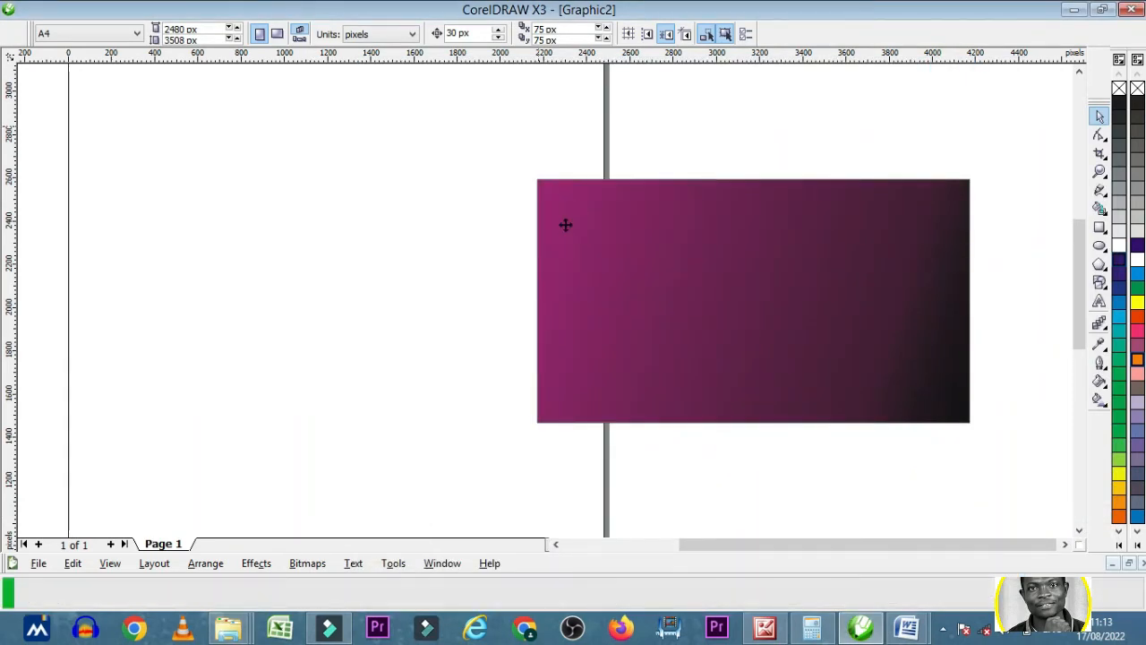
drag(355, 363, 589, 258)
drag(549, 219, 619, 249)
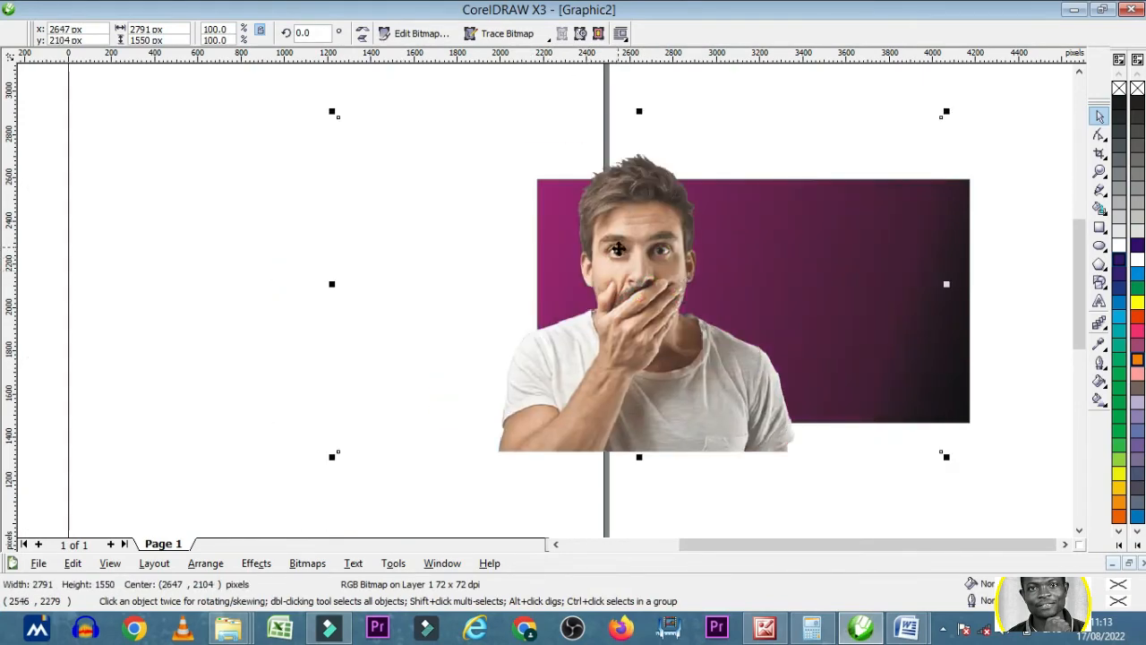
- Scale the man's photo proportionally to about 1601 x 889 px and place it inside the gradient rectangle
drag(946, 459, 537, 264)
drag(477, 179, 697, 288)
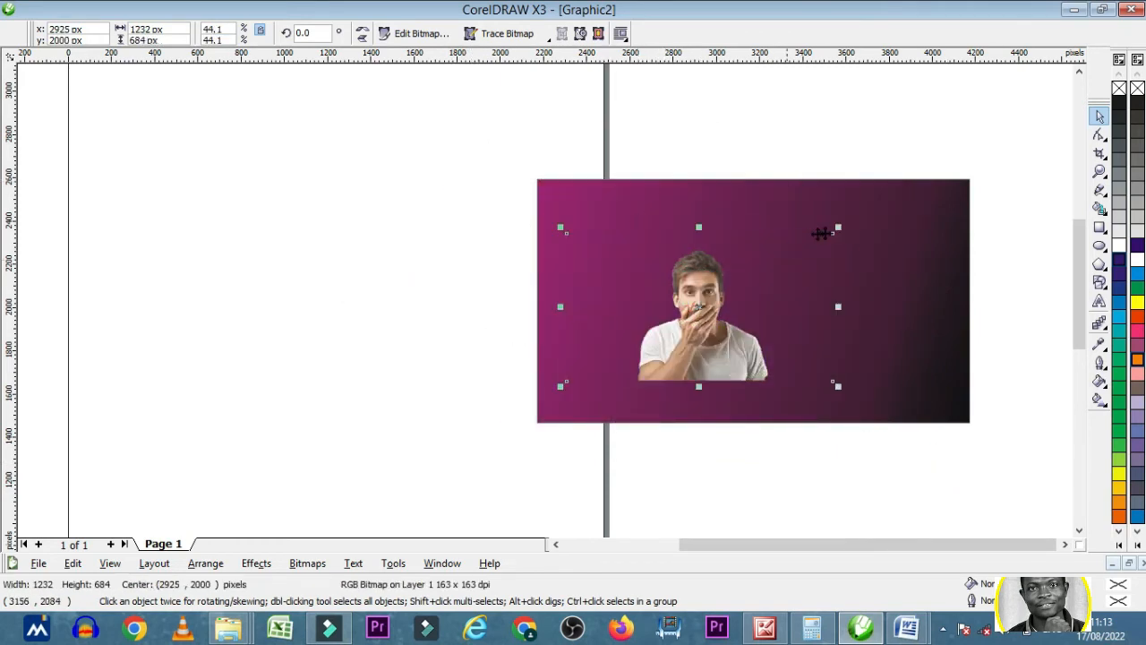
click(834, 228)
click(832, 227)
click(834, 227)
drag(834, 228, 919, 177)
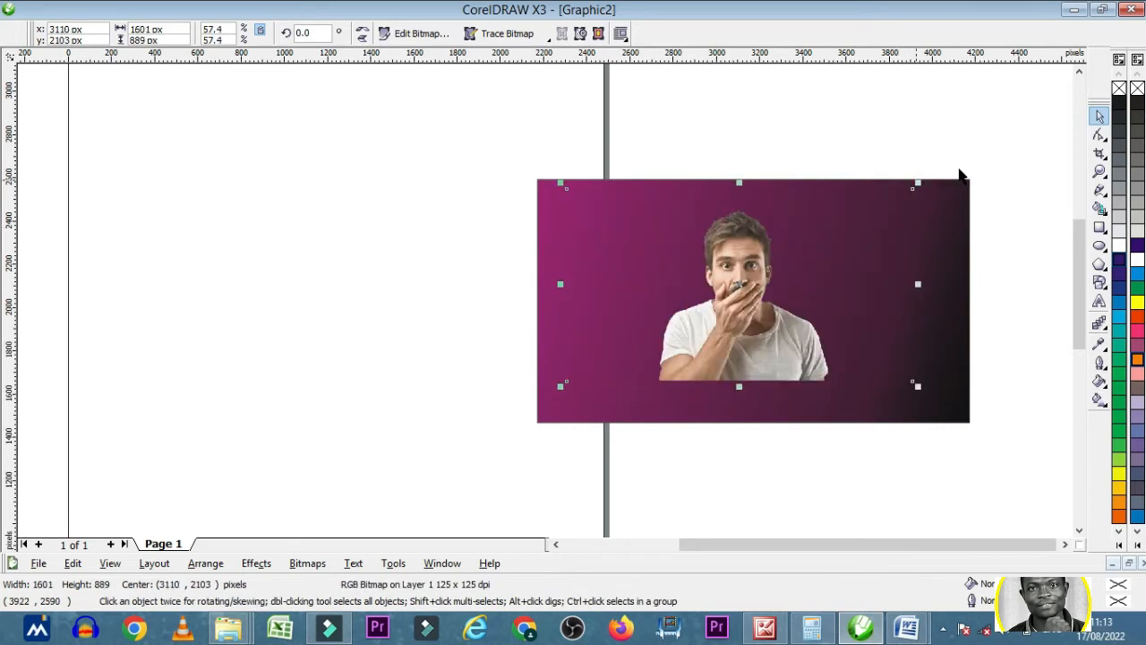
- Crop the empty right, left and top margins of the photo with the Shape tool, leaving it about 871 x 811 px
click(1100, 135)
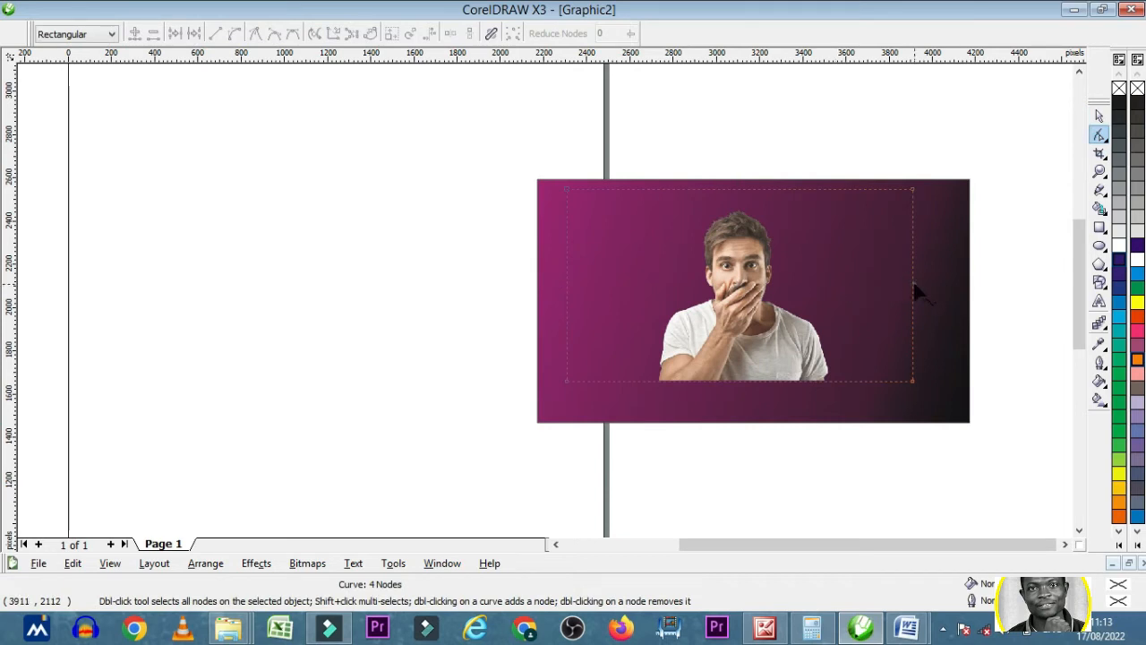
drag(913, 286, 796, 308)
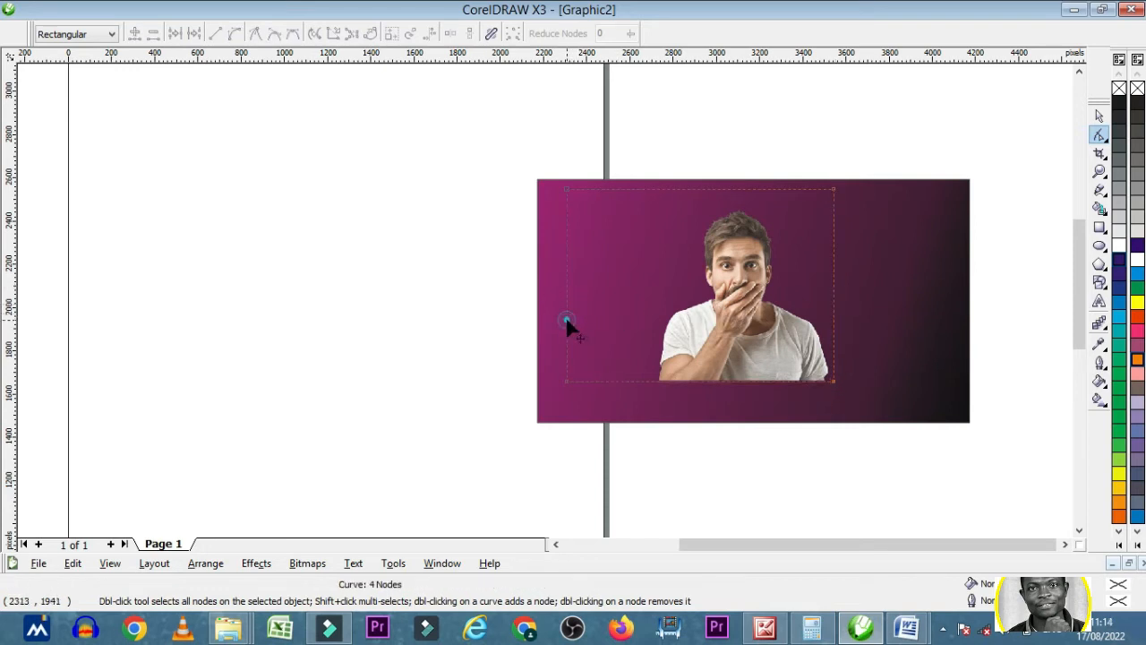
drag(567, 325, 651, 322)
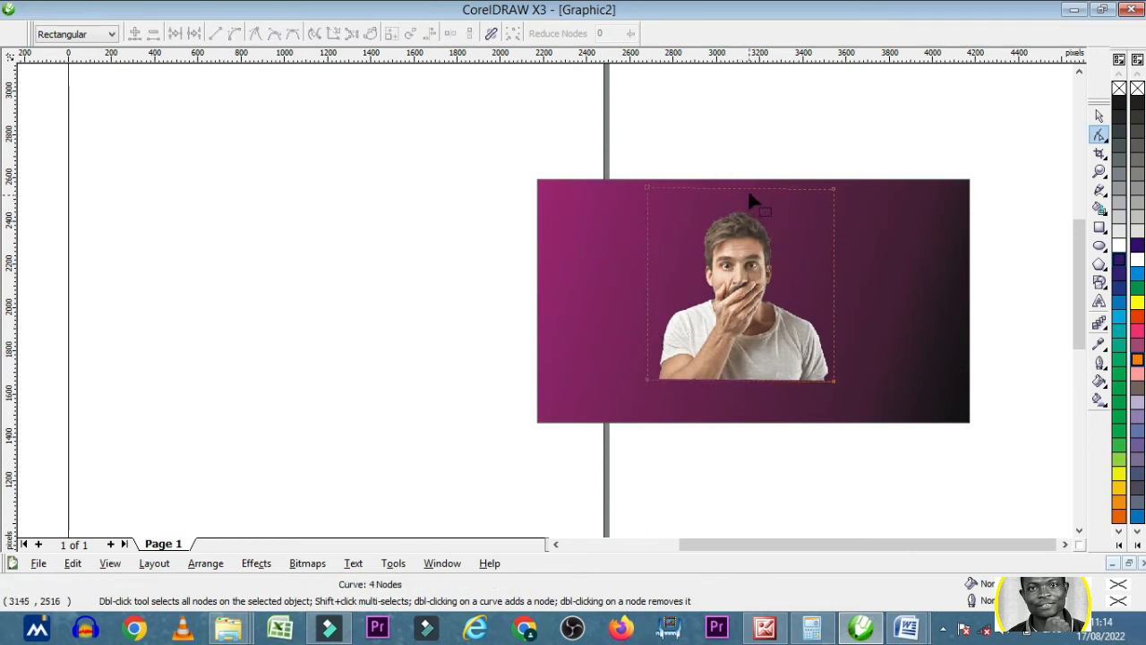
mouse_move(749, 190)
mouse_down()
mouse_move(752, 213)
mouse_move(742, 210)
mouse_up()
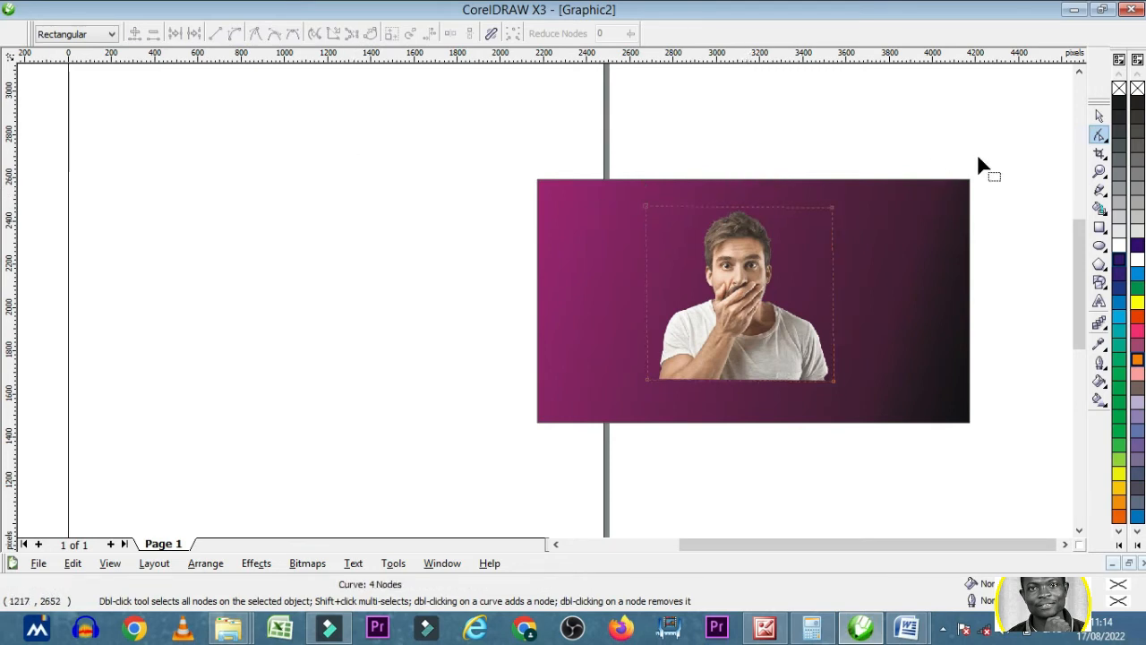
click(1099, 118)
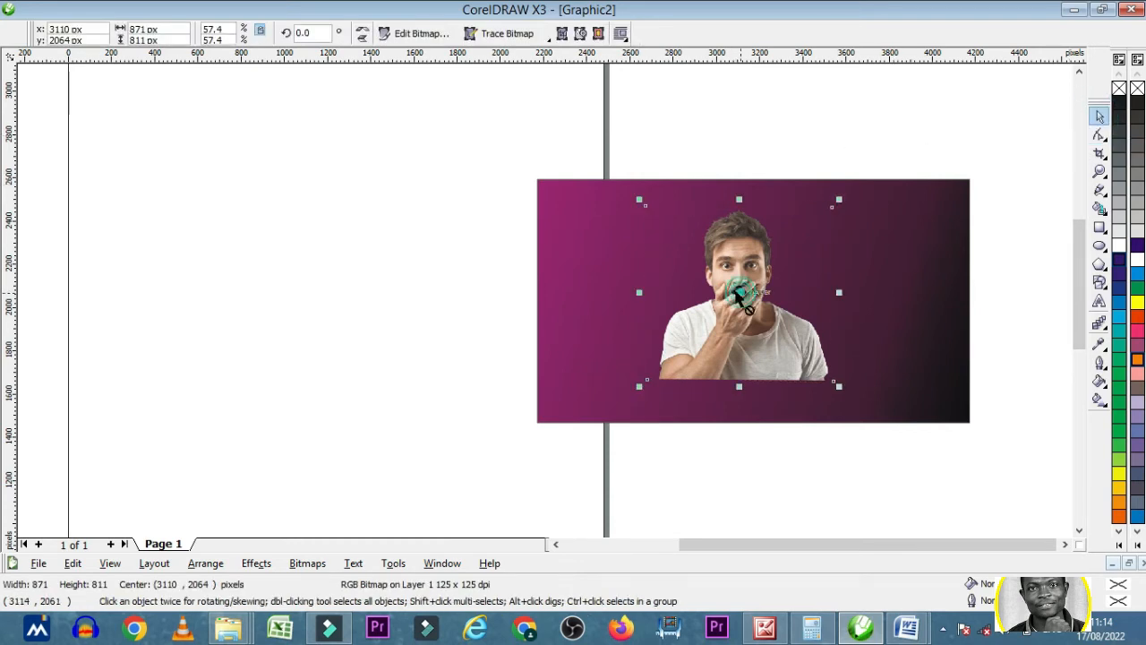
- Move the man's photo to the purple end of the gradient rectangle and enlarge it proportionally to about 1147 x 1069 px
drag(723, 301, 636, 275)
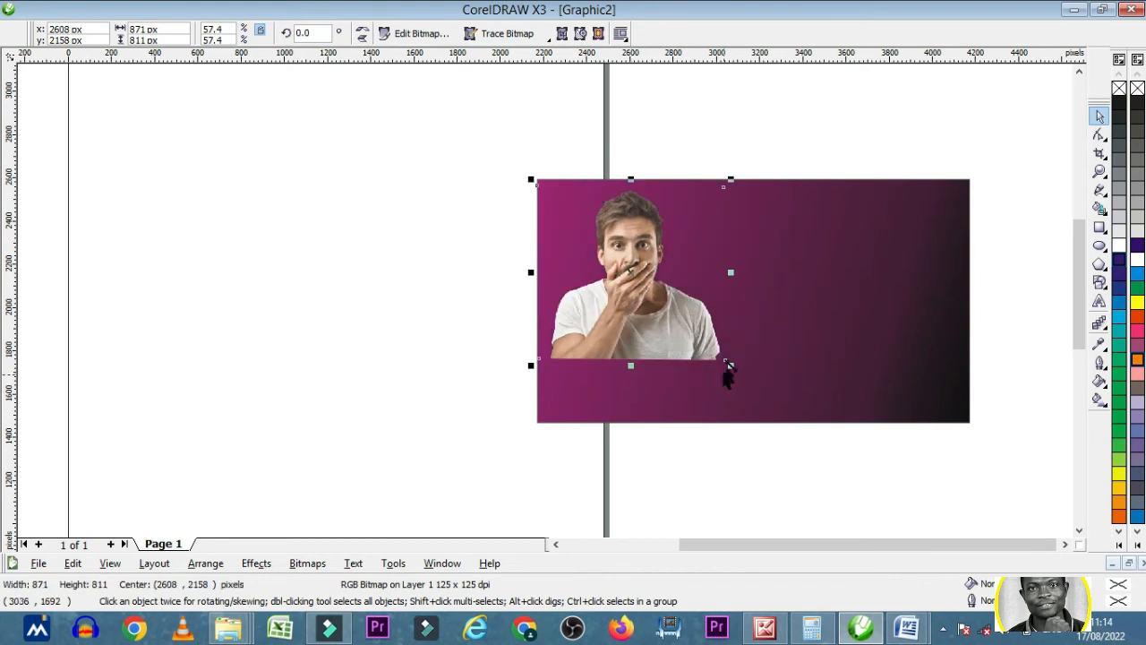
drag(725, 359, 777, 409)
drag(778, 179, 788, 164)
drag(726, 214, 716, 237)
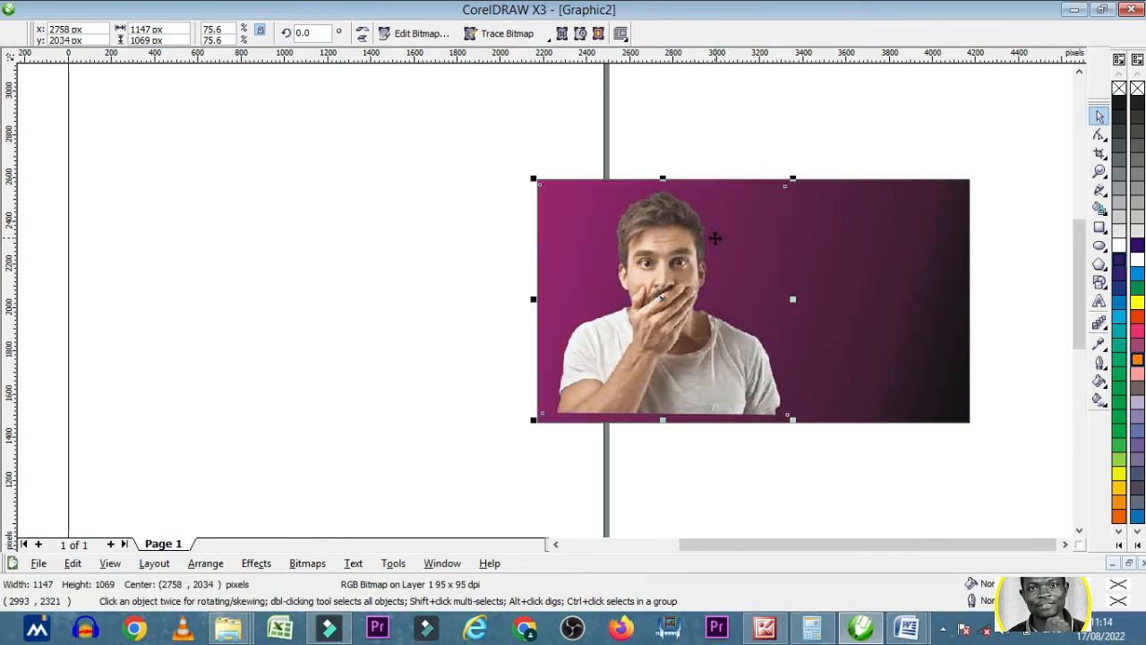
click(725, 117)
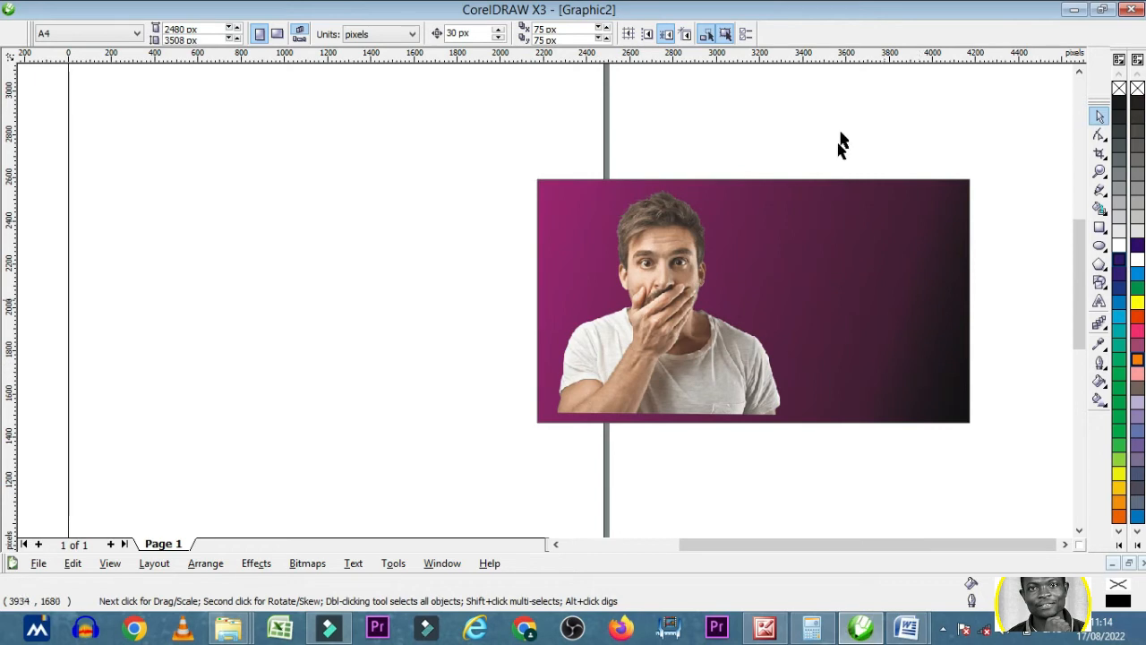
click(630, 340)
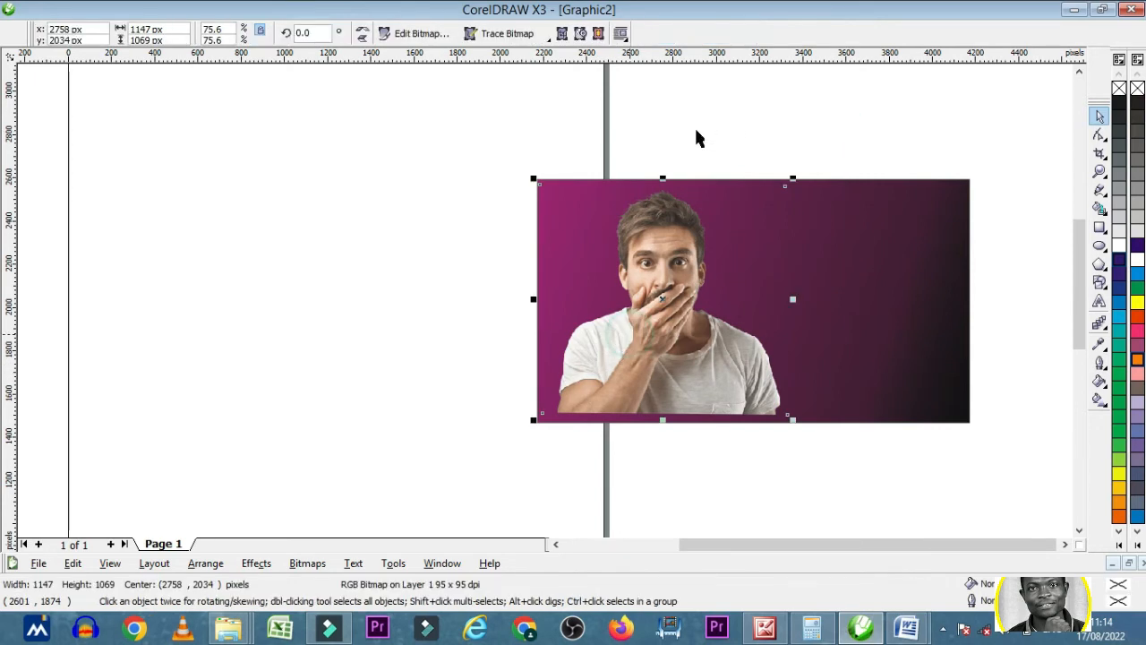
click(697, 131)
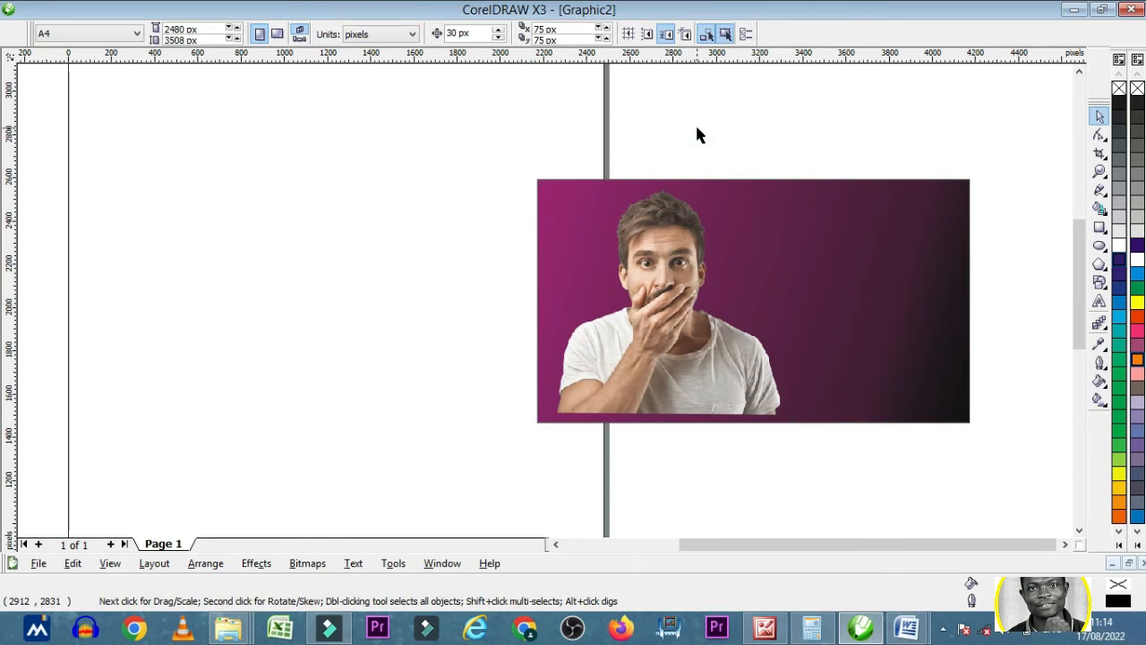
- Add the artistic text "HOW TO DOWNLOAD YOUTUBE VIDEOS" near the upper edge of the gradient rectangle, beside the photo
click(1099, 302)
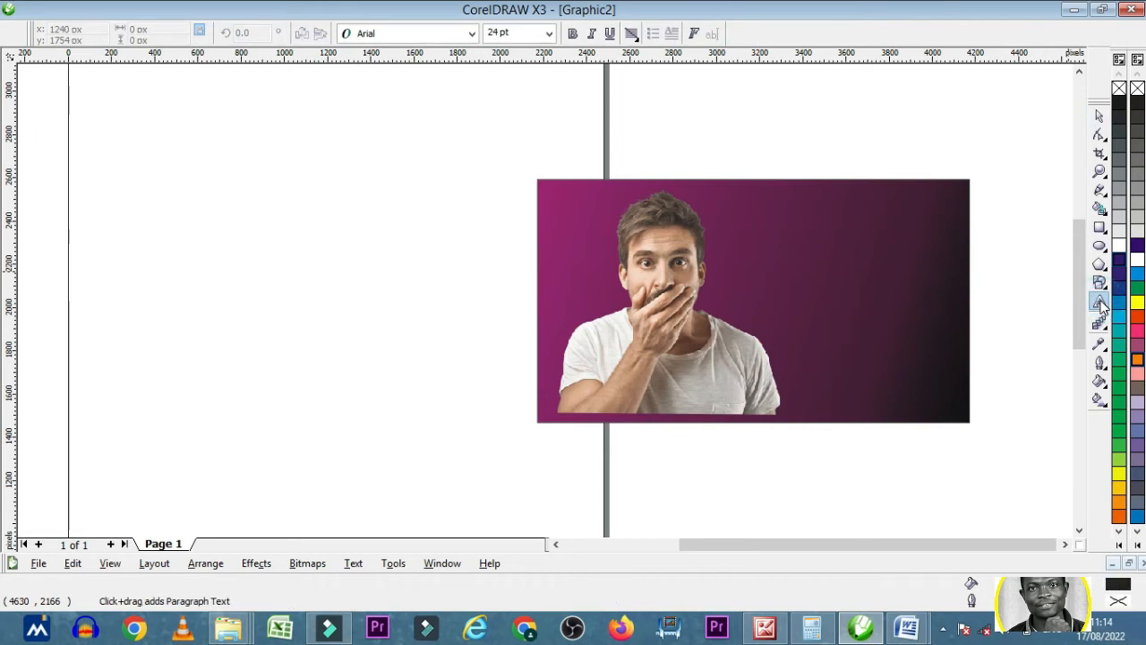
click(800, 213)
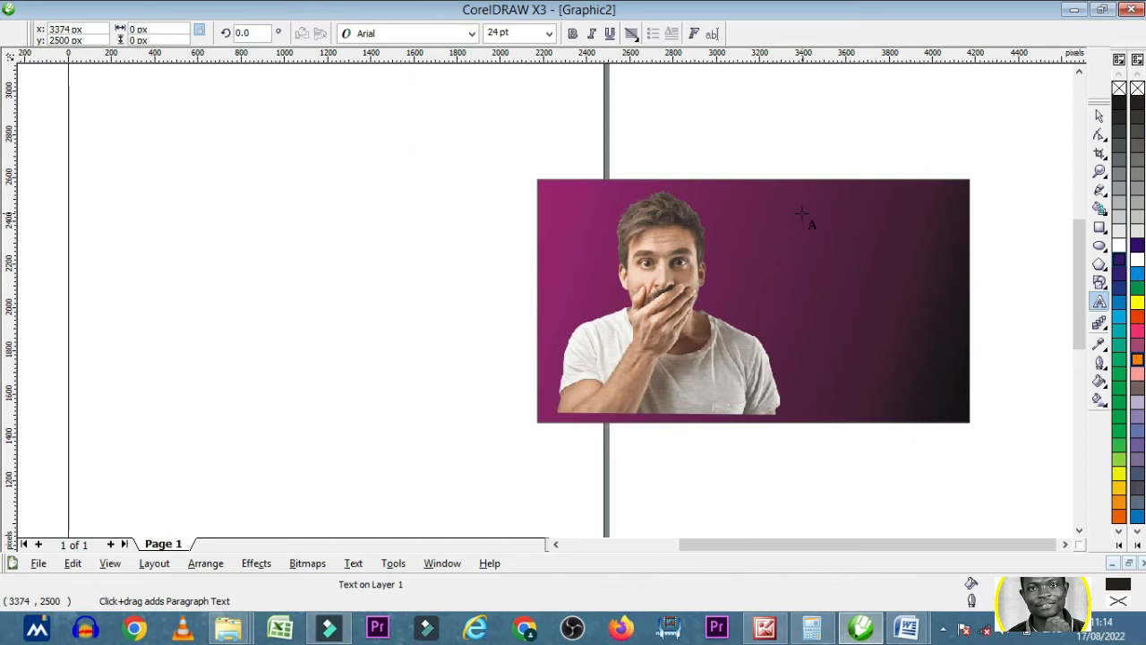
text(HO)
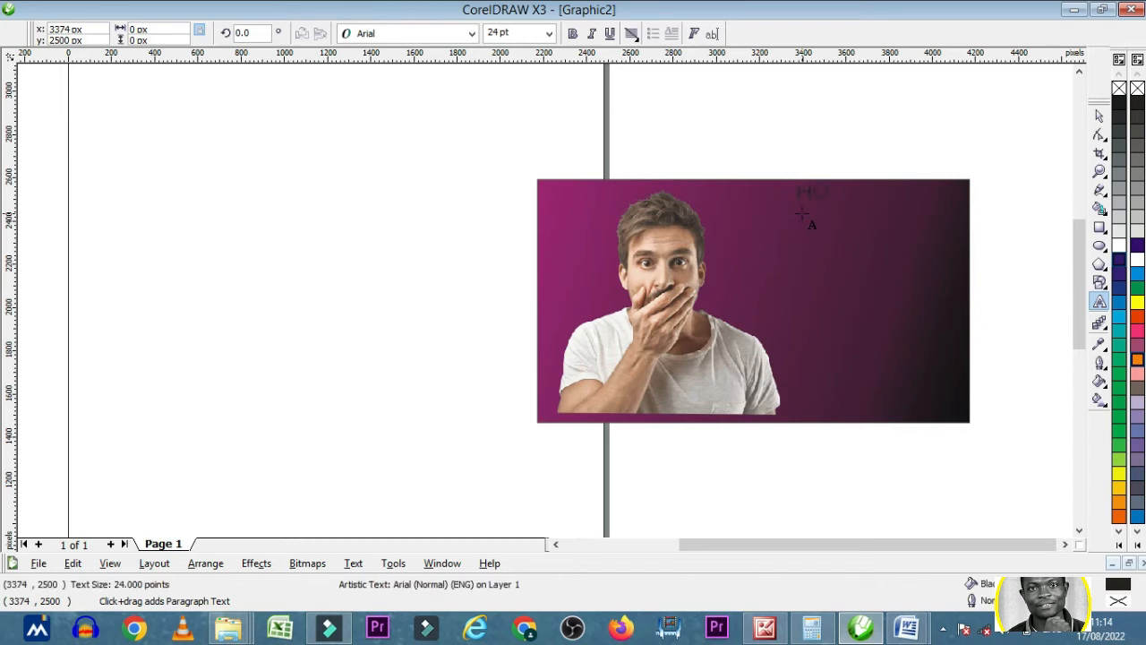
text(W TO DOWNLOAD YOU)
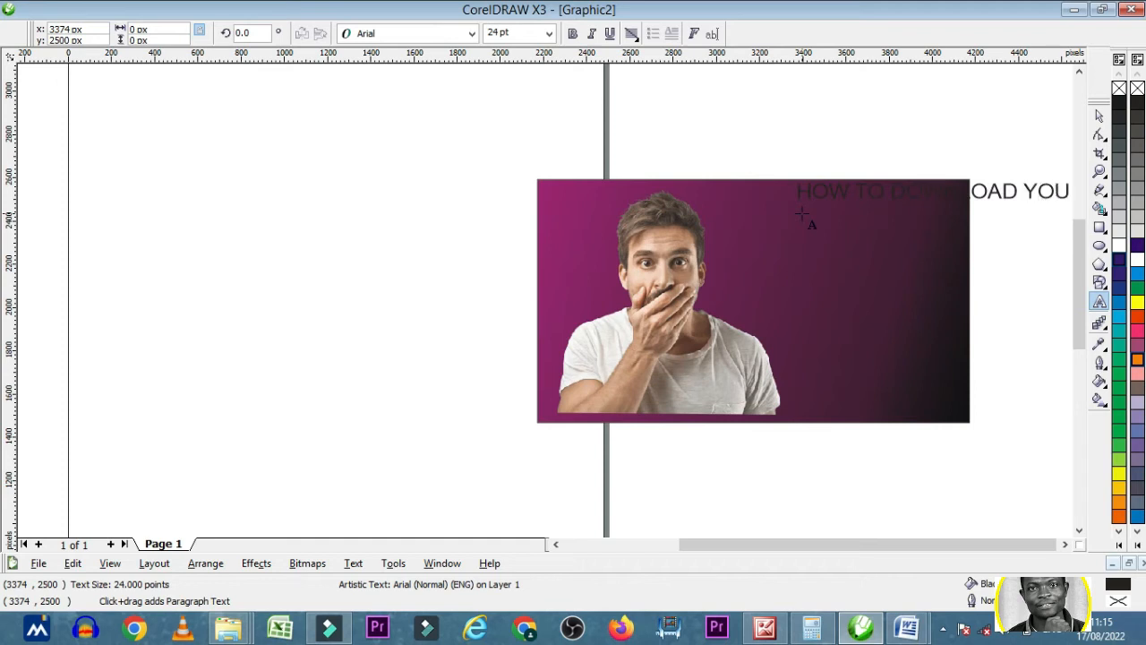
text(TUBE )
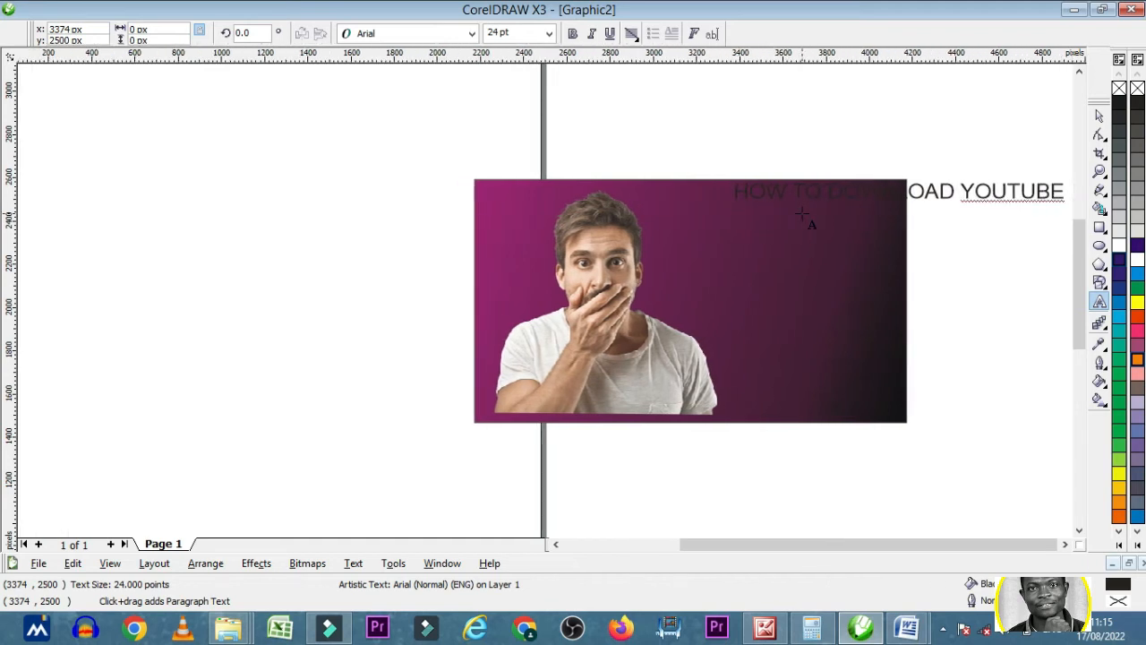
text(VIDEOS)
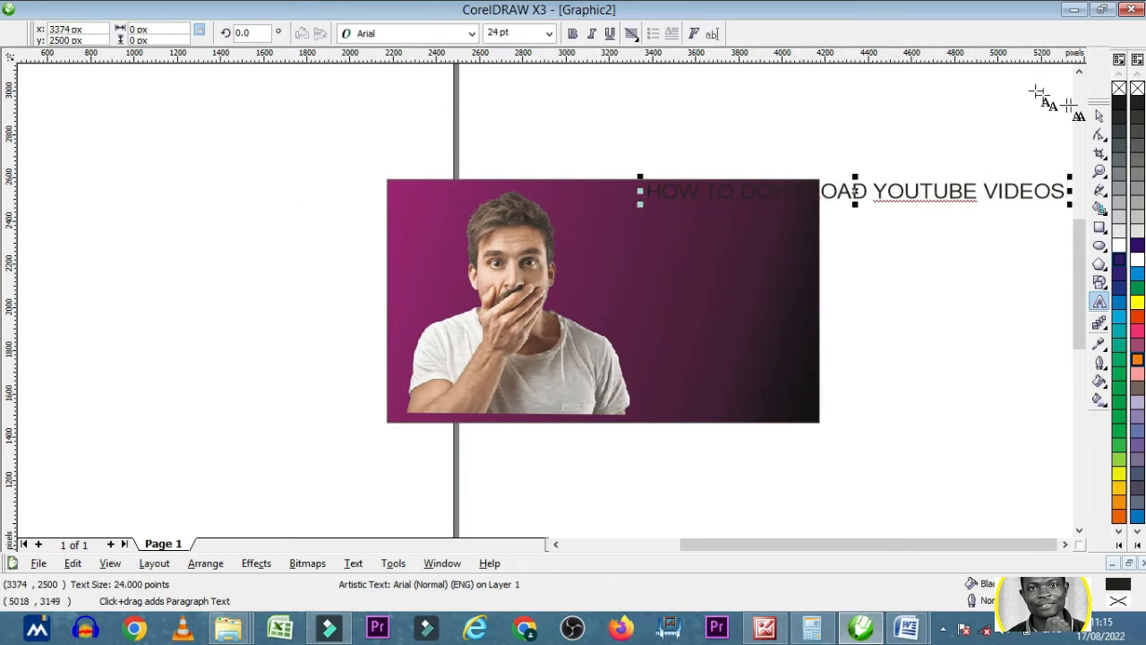
click(1099, 117)
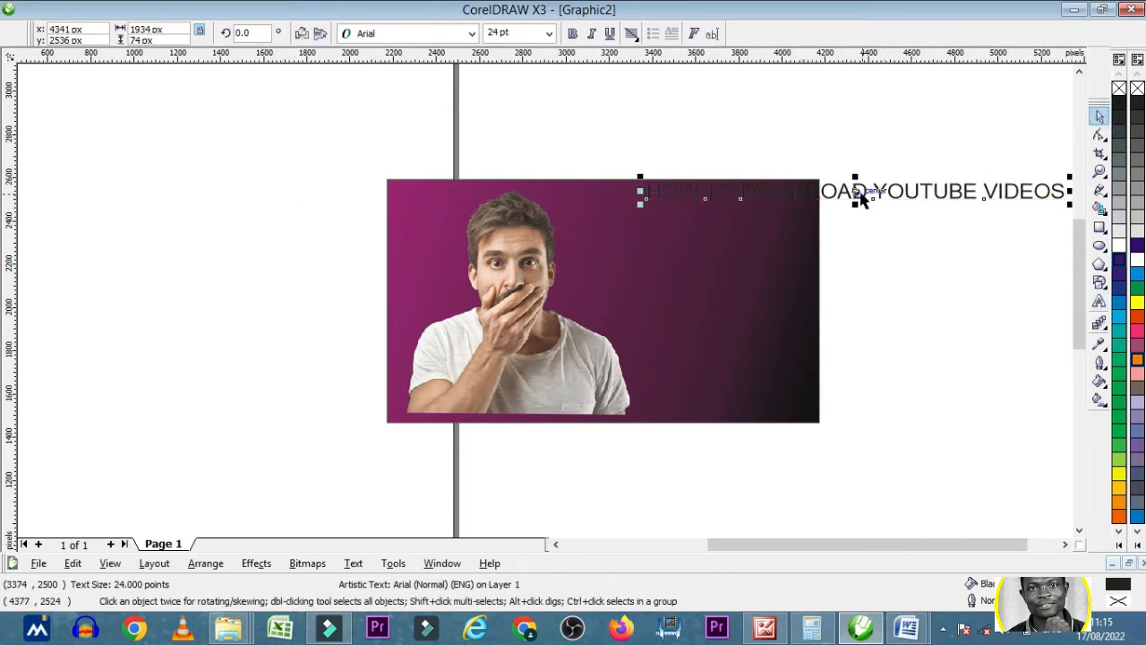
- Shift the headline inward and break it into four lines: HOW TO, DOWNLOAD, YOUTUBE and VIDEOS
drag(858, 190, 779, 221)
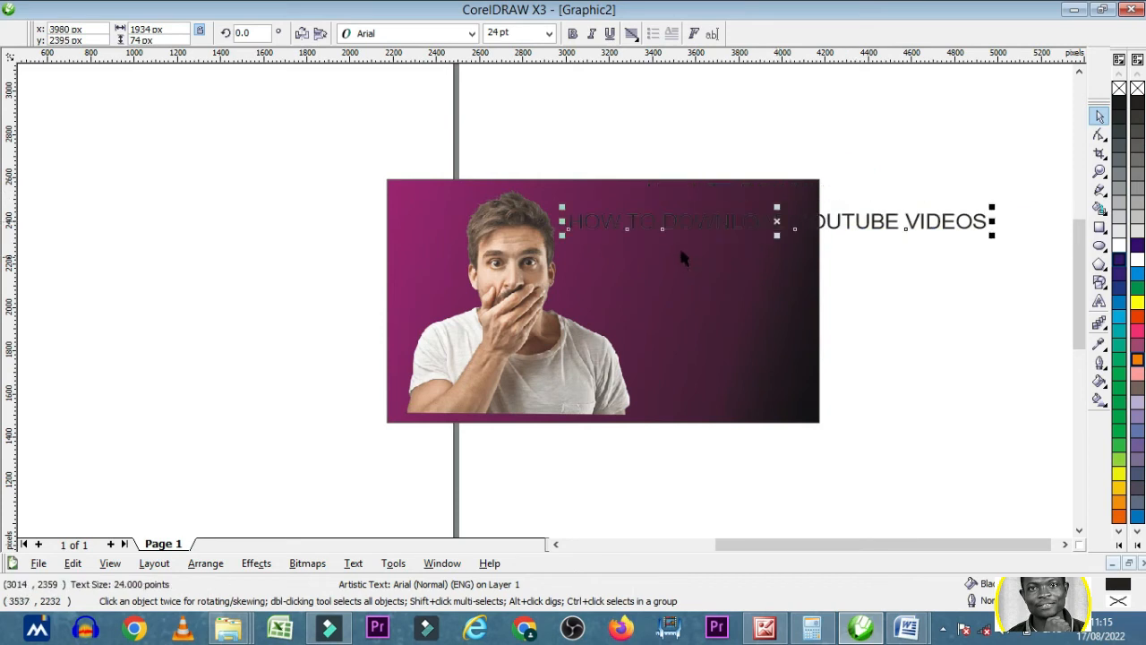
double_click(664, 229)
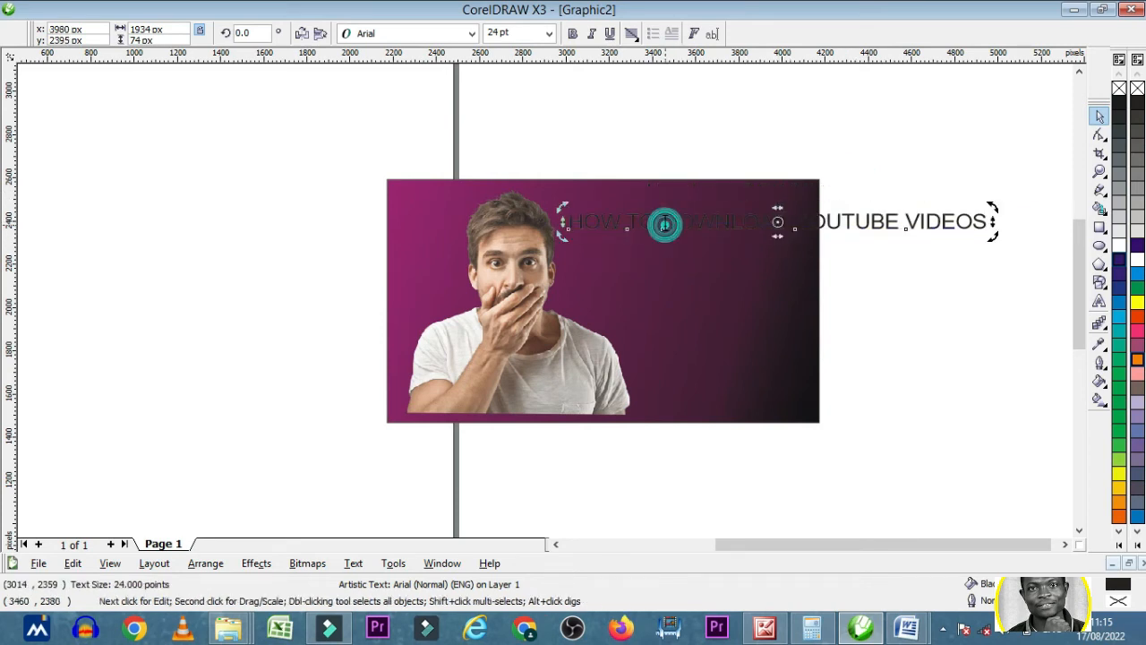
key(Return)
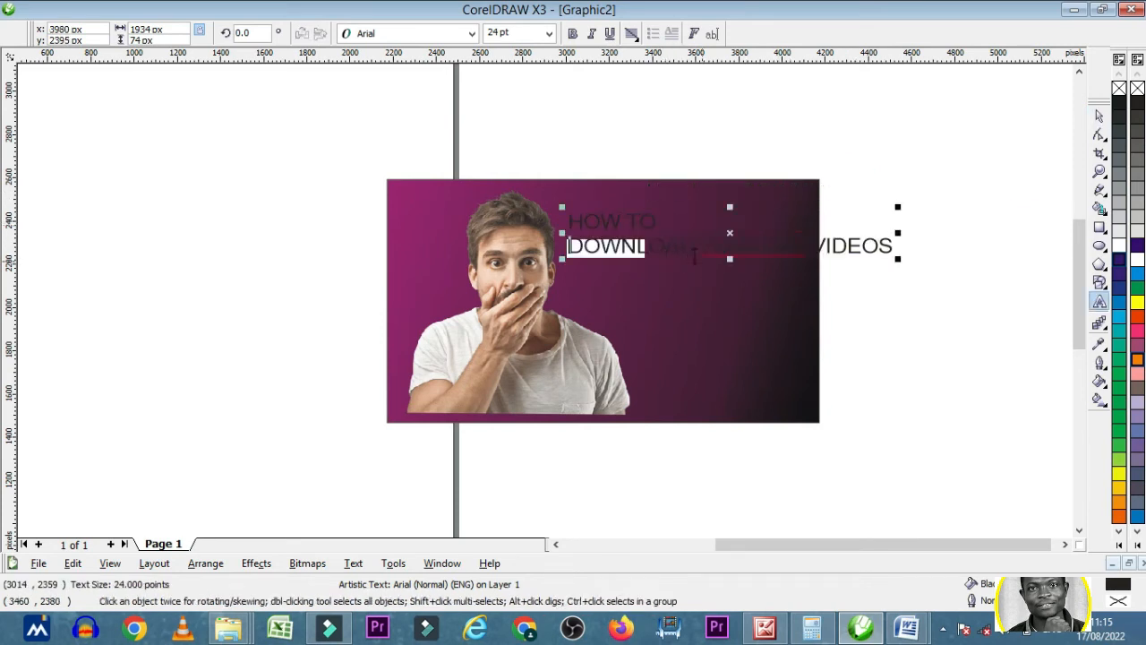
click(703, 250)
key(Return)
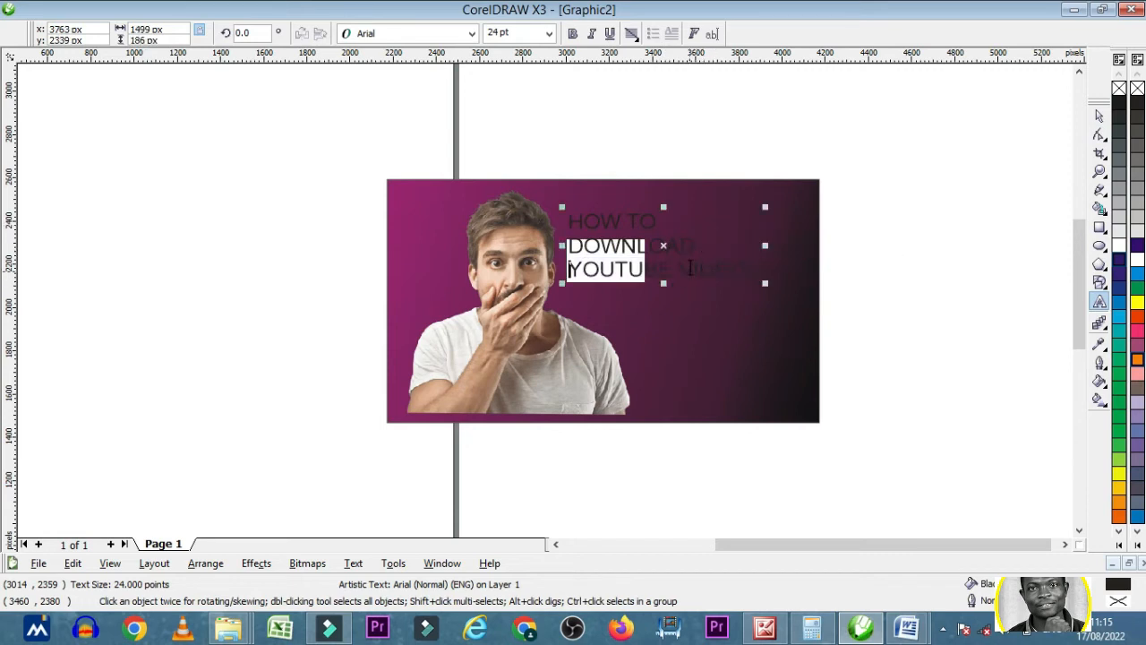
click(682, 269)
key(Return)
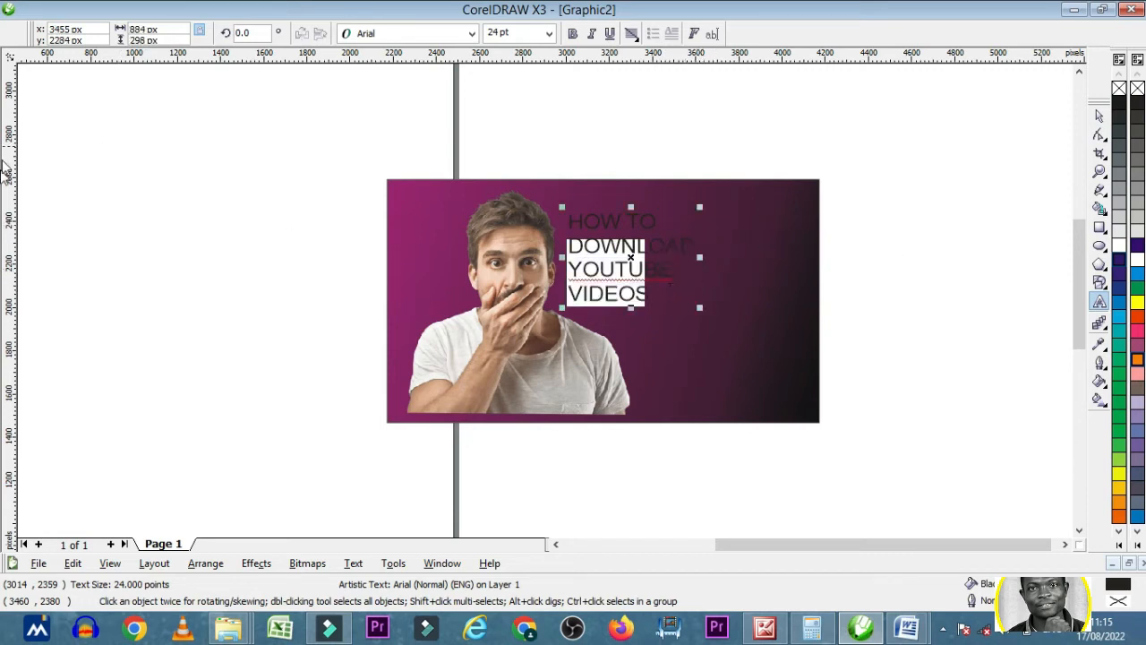
click(1099, 115)
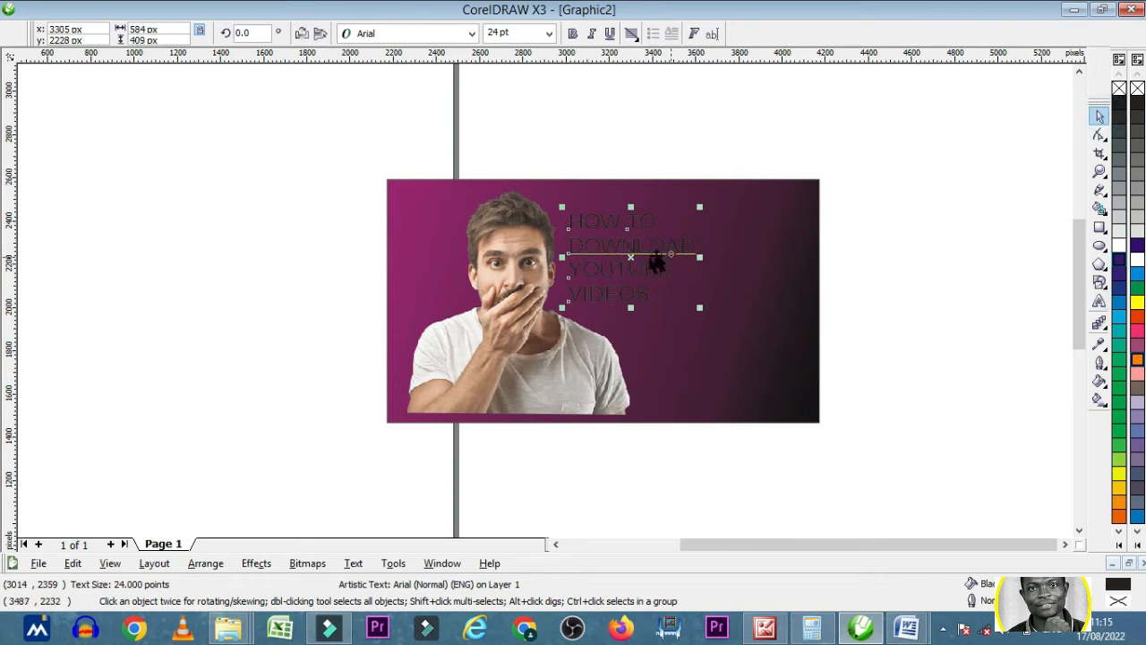
- Center-align the four-line headline and enlarge it to about 972 x 681 px over the rectangle's dark side, beside the photo
drag(632, 256, 702, 279)
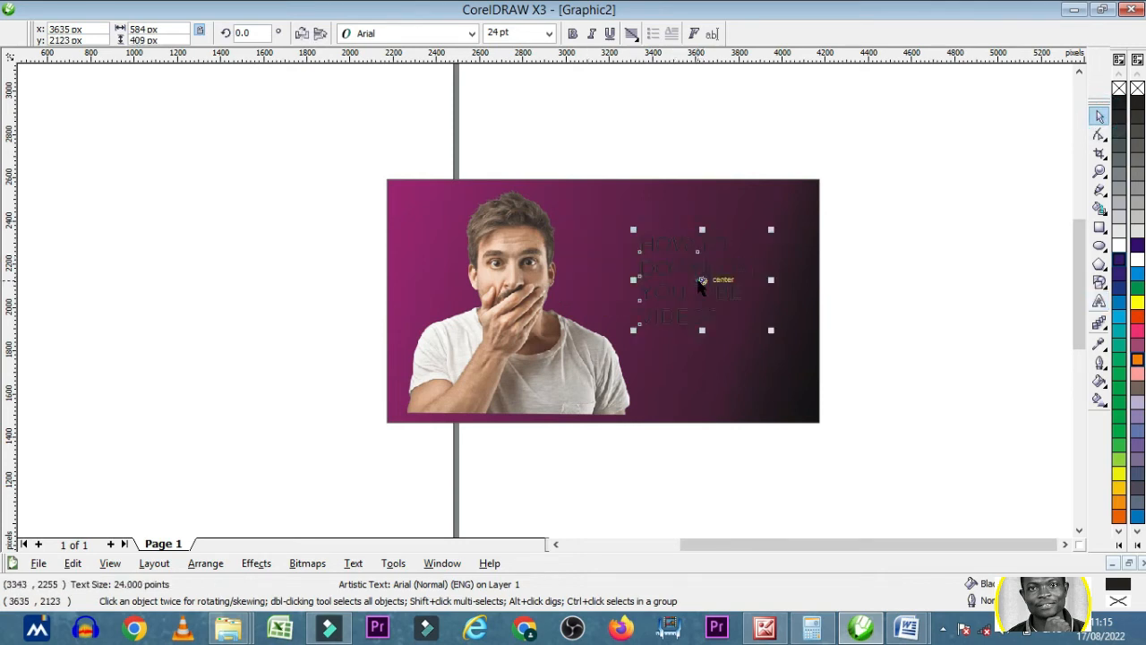
click(1099, 116)
drag(771, 331, 809, 356)
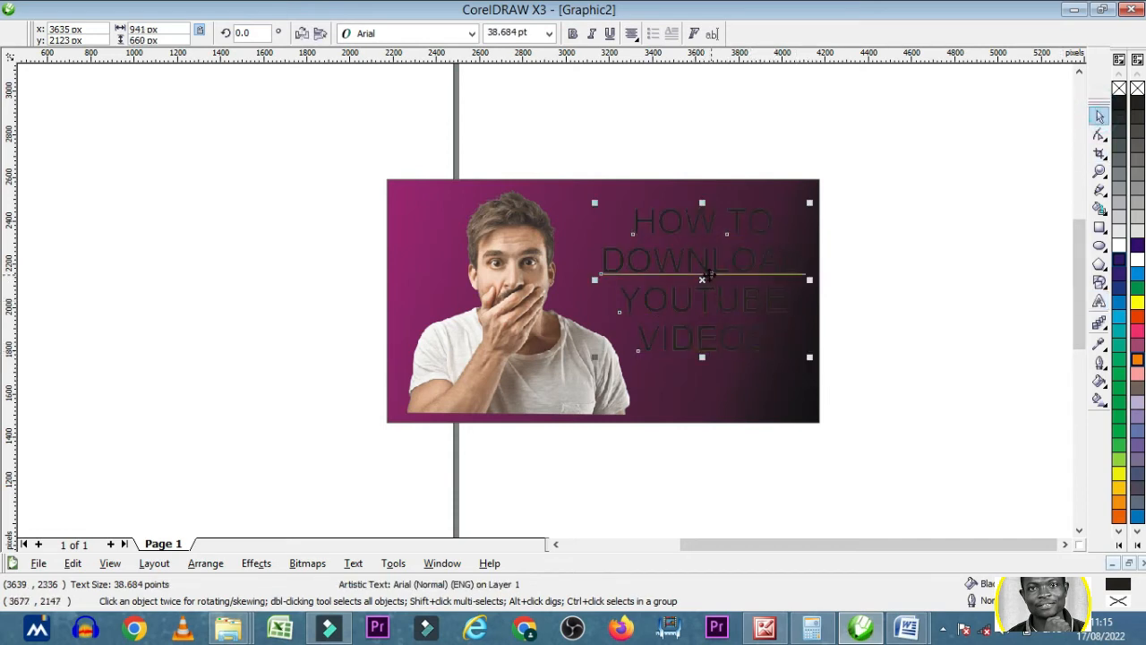
drag(702, 278, 706, 294)
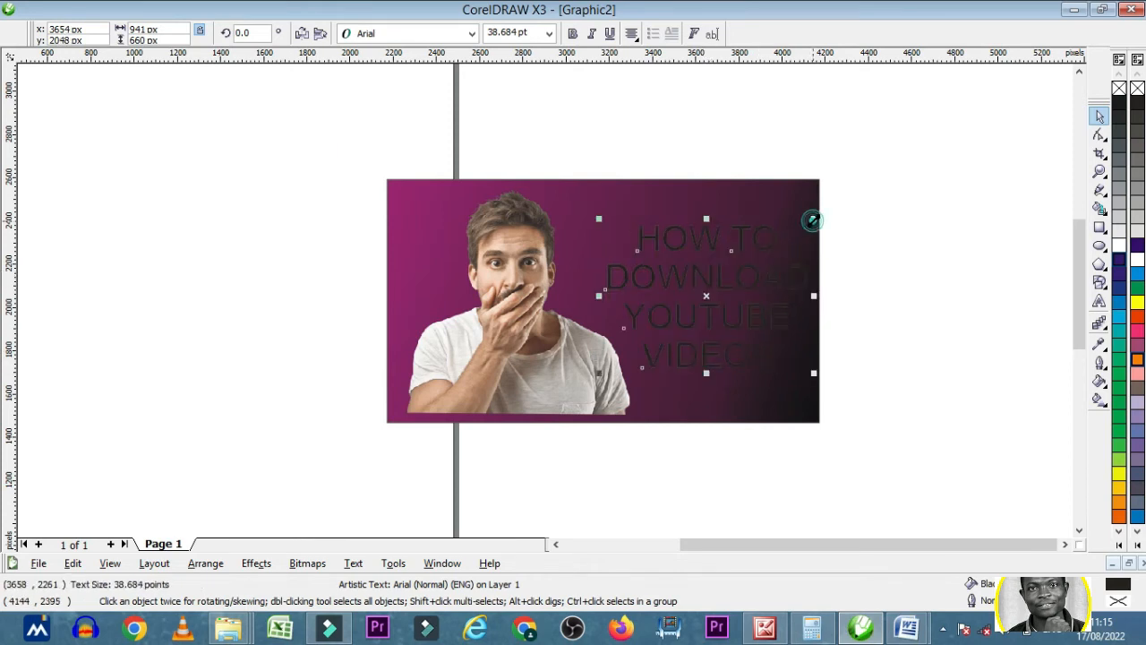
drag(812, 221, 817, 216)
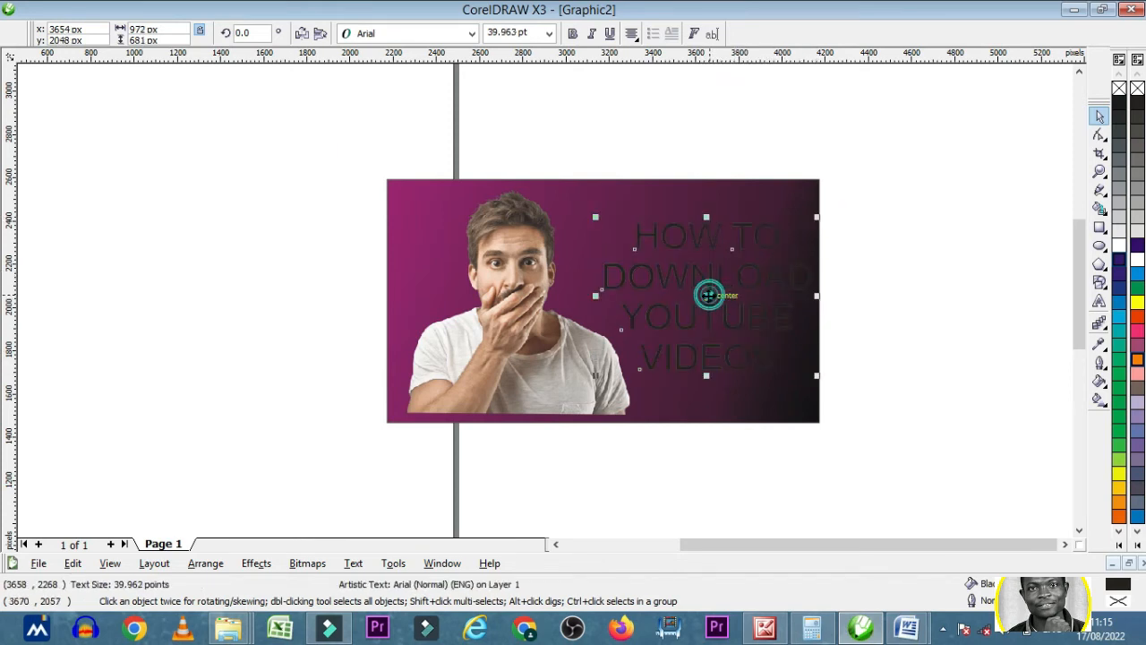
click(707, 295)
click(833, 268)
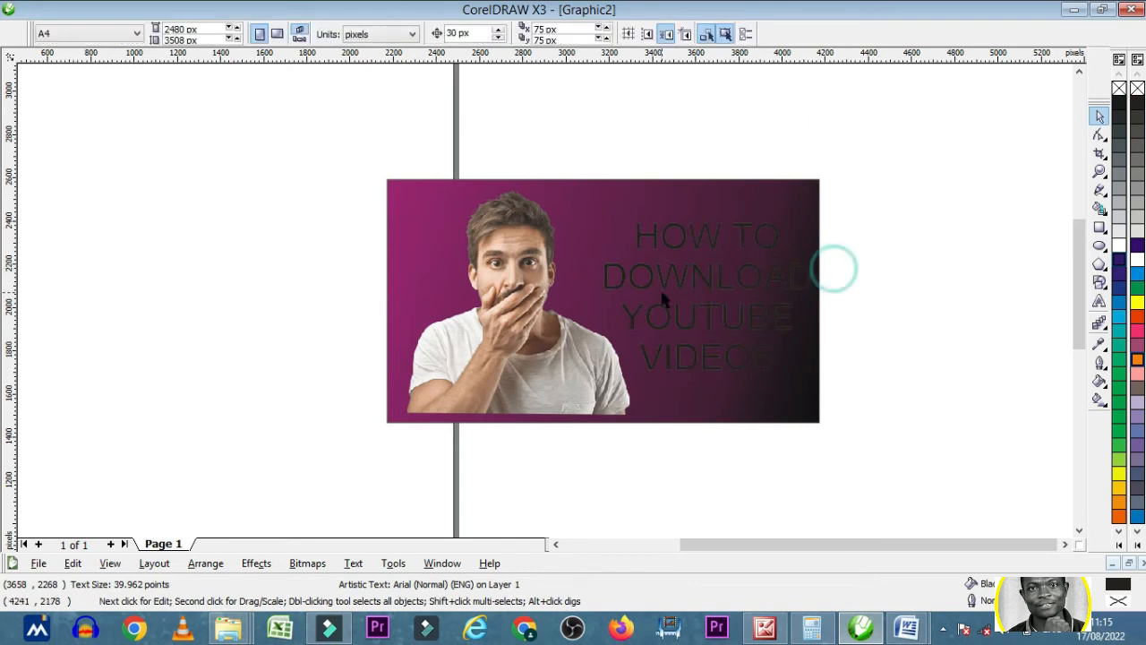
- Fill the headline text with white
click(661, 296)
click(707, 282)
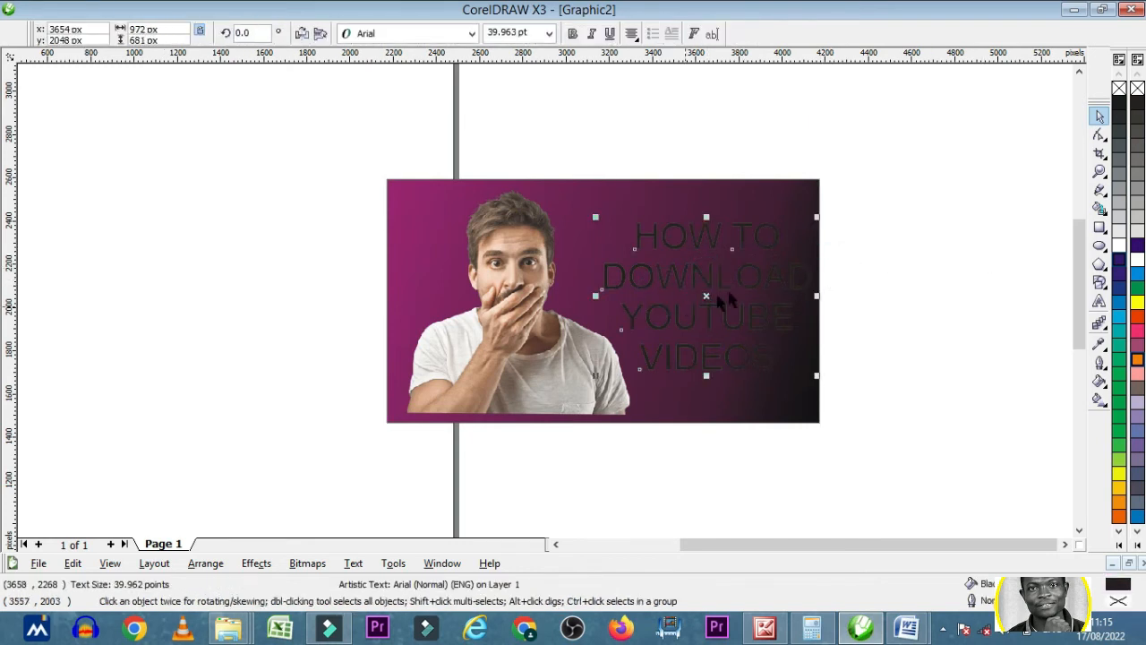
click(1114, 245)
click(1047, 267)
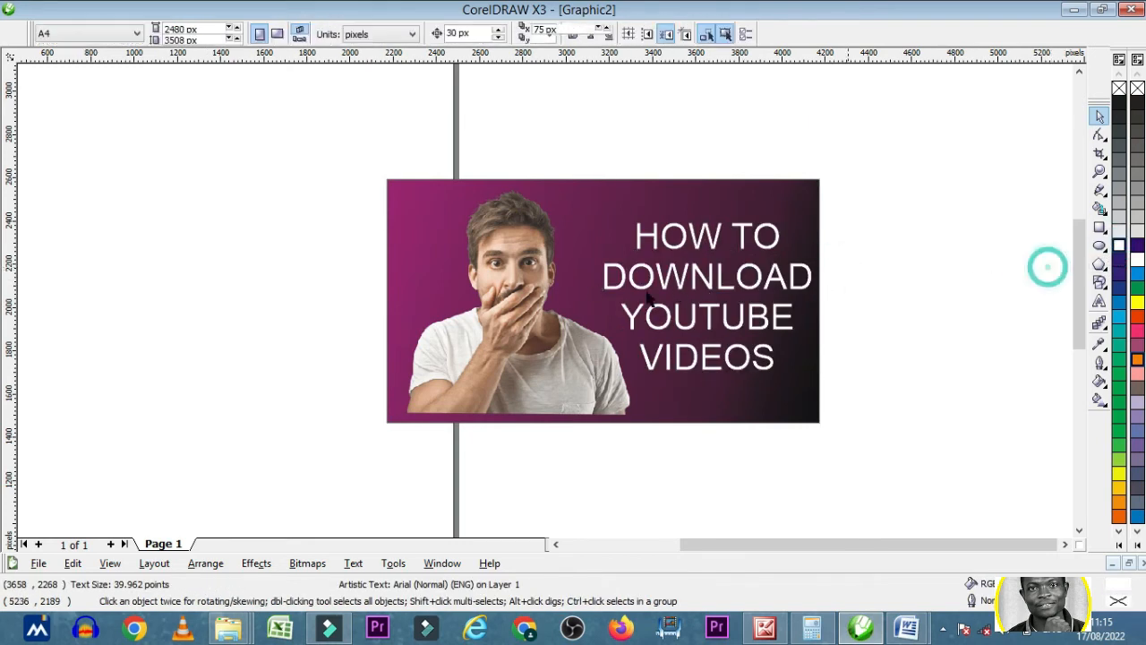
- Try Berlin Sans FB Demi on the headline, and set its font to Franklin Gothic Heavy
click(682, 283)
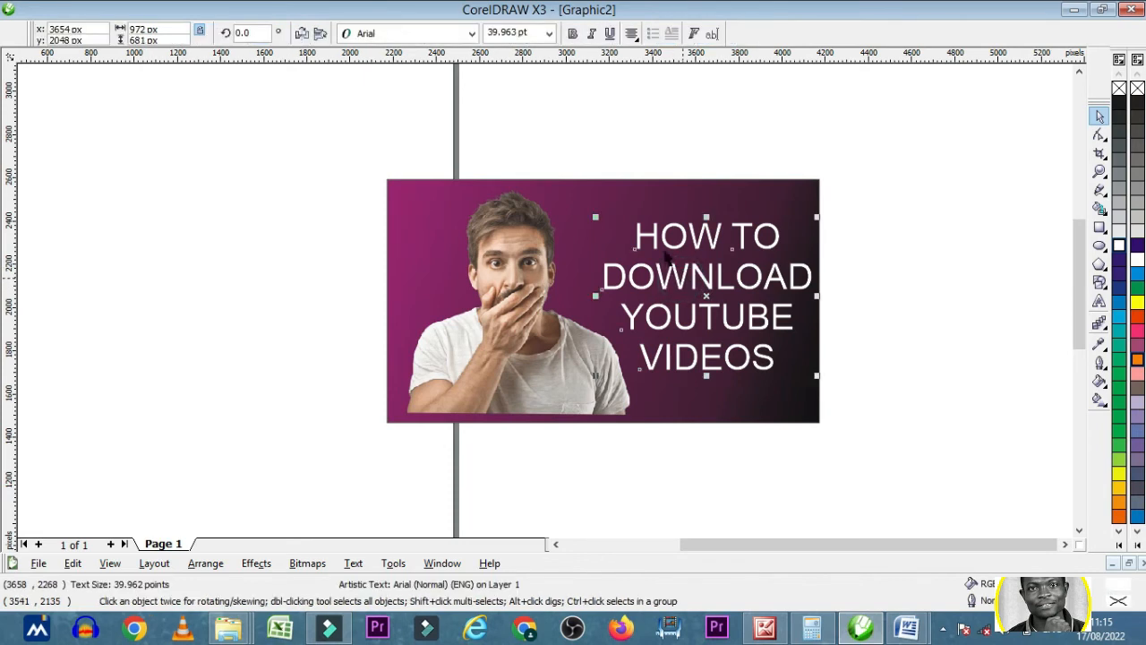
click(472, 33)
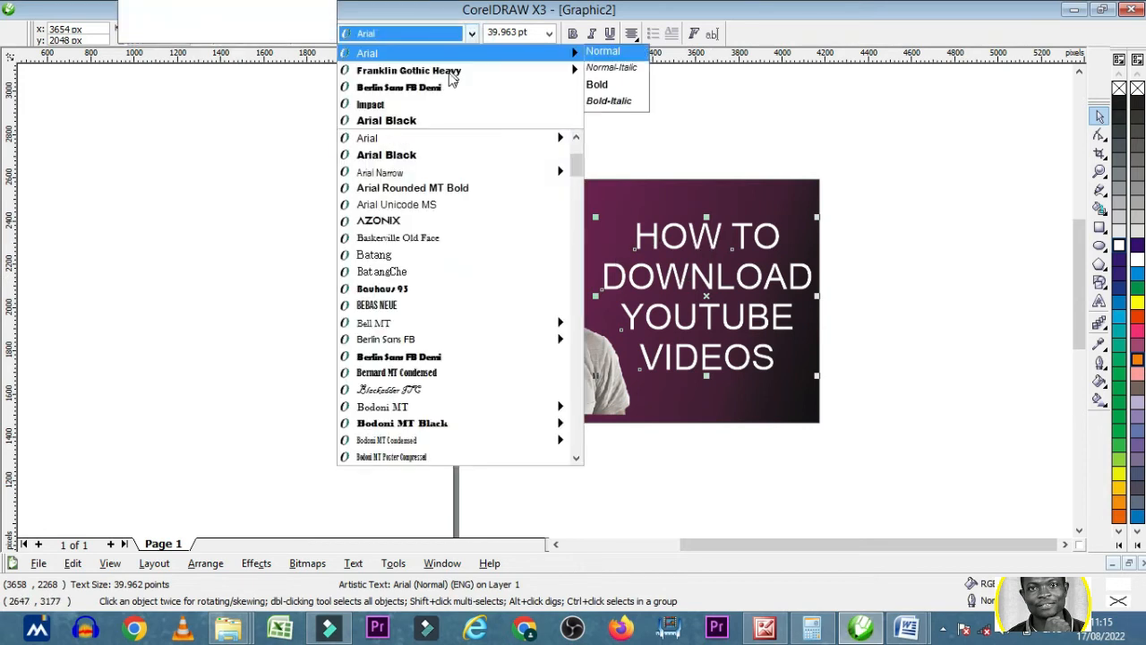
click(446, 81)
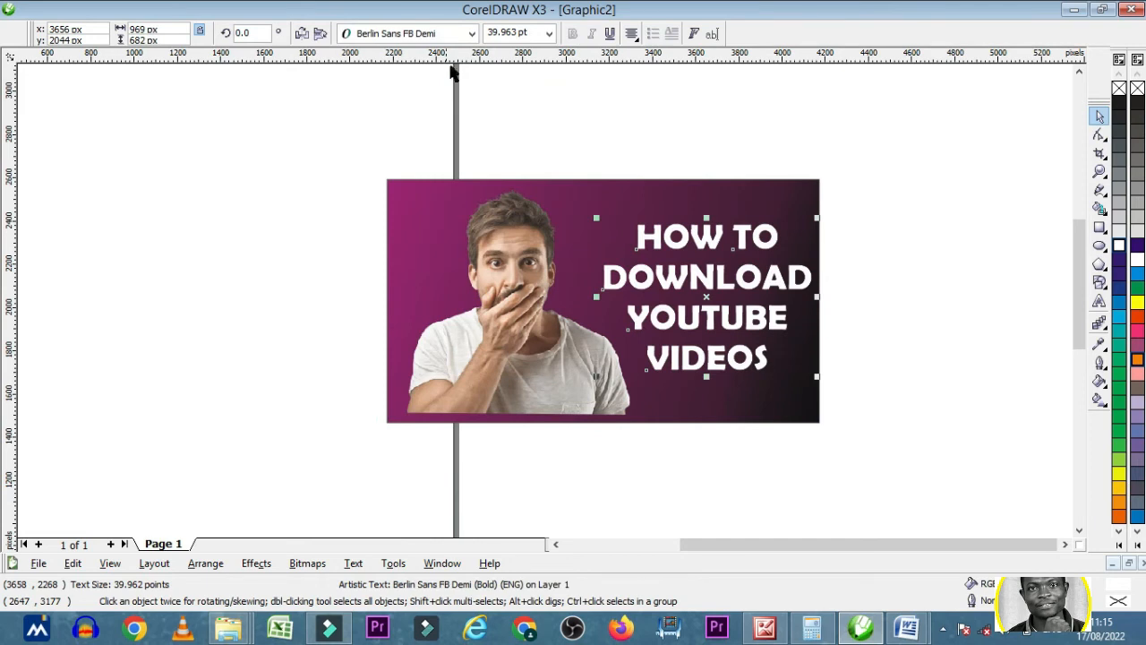
click(471, 34)
click(430, 84)
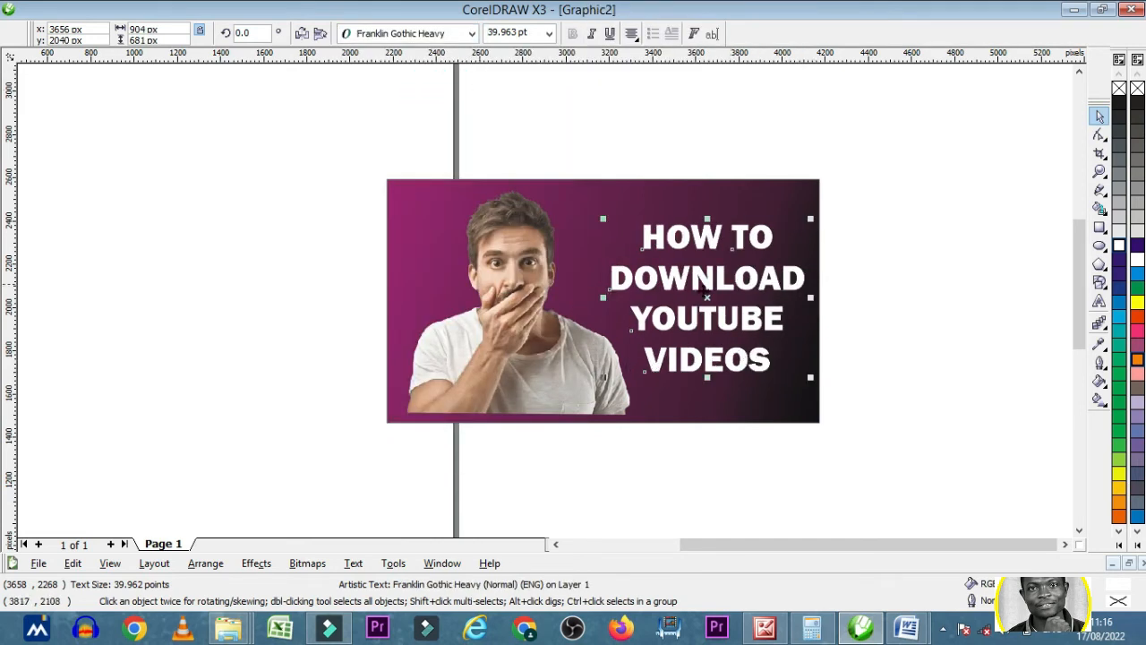
- Enlarge the headline to about 1037 x 781 px and position it in the space between the man and the rectangle's dark edge
drag(699, 276, 706, 304)
drag(603, 219, 592, 211)
drag(810, 378, 814, 382)
drag(704, 295, 697, 301)
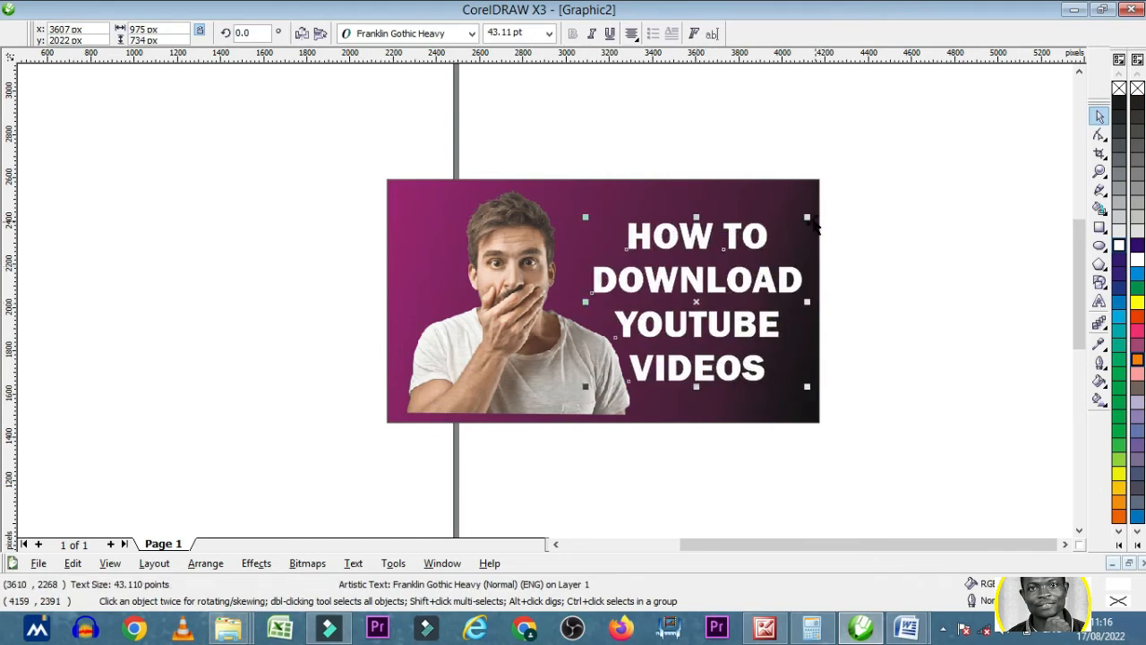
mouse_move(812, 220)
mouse_down()
mouse_move(818, 197)
mouse_move(818, 209)
mouse_up()
drag(587, 387, 581, 391)
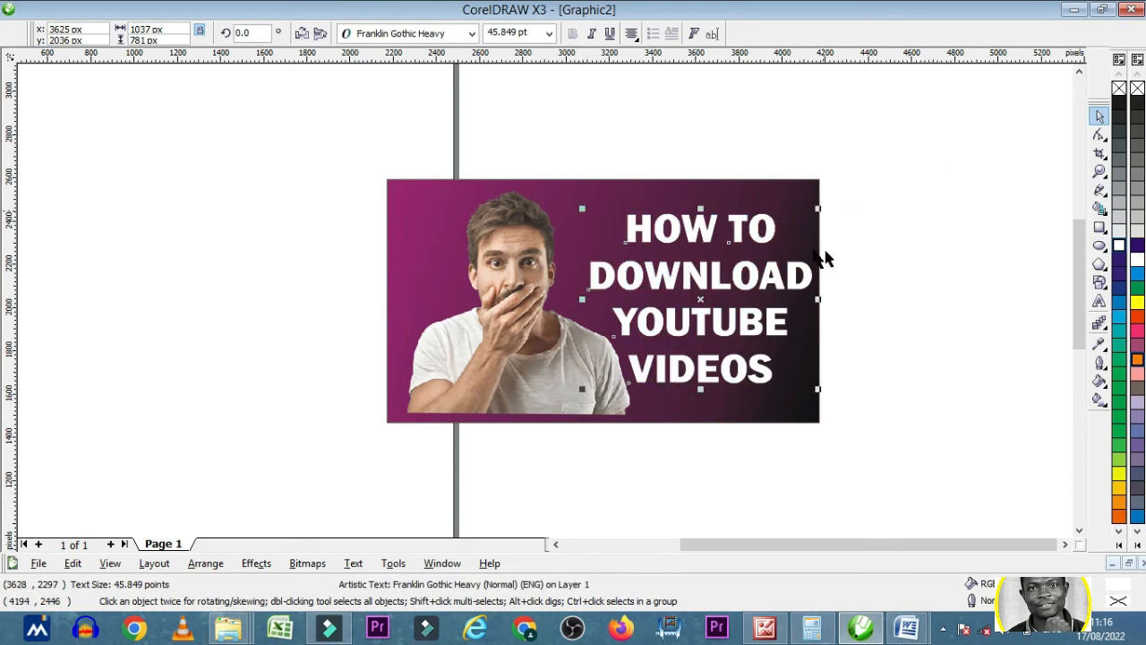
click(938, 215)
- Try a yellow fill on the whole headline, and set the fill back to white
click(767, 283)
key(Left)
key(Right)
click(1137, 302)
click(1011, 263)
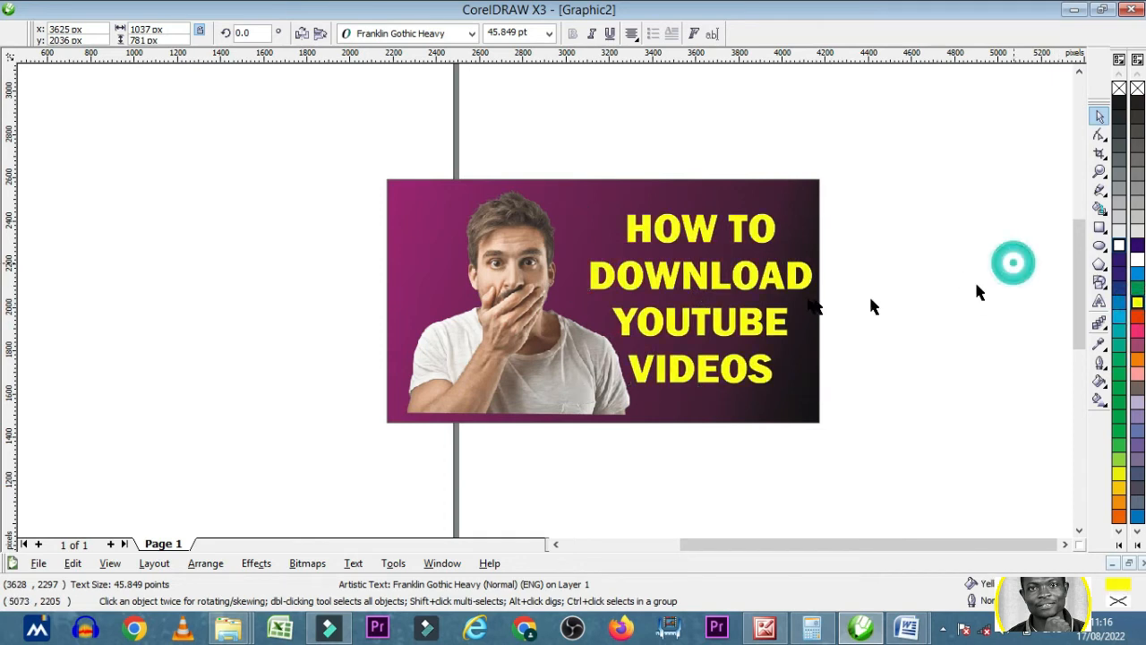
click(767, 274)
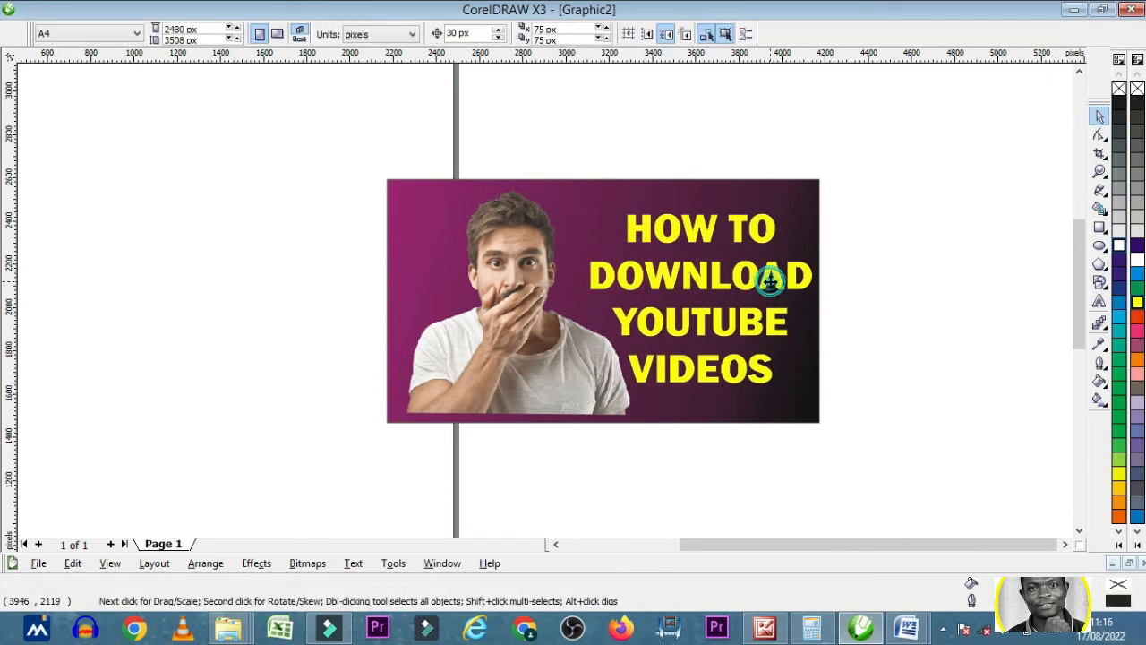
click(1136, 258)
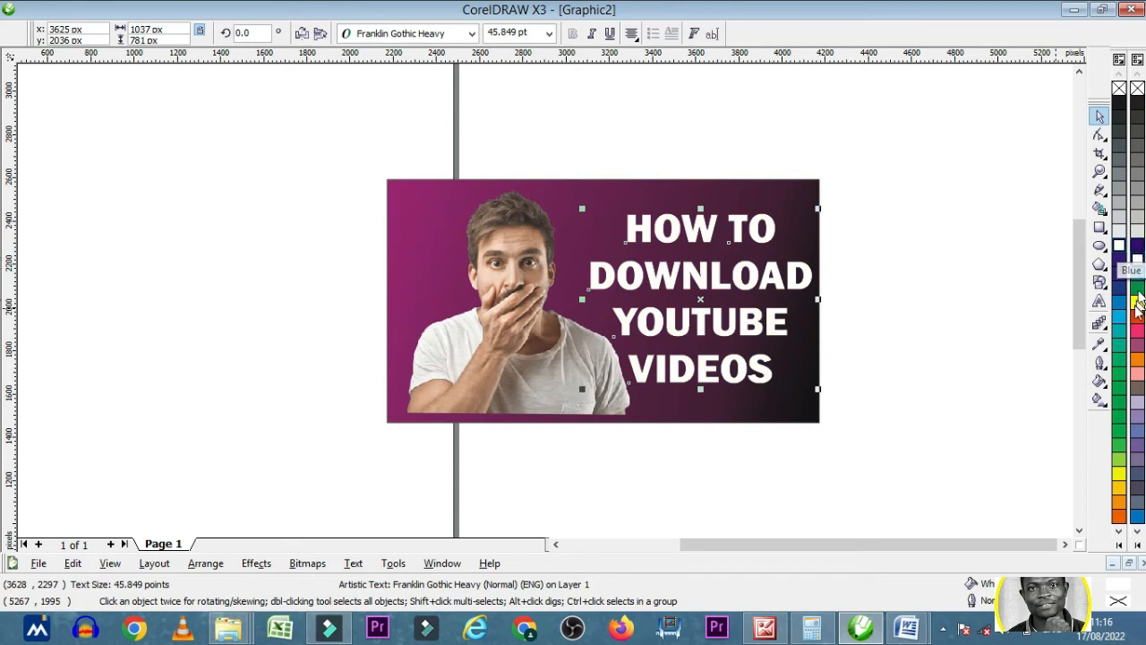
- Try blue and yellow fills on the headline text, and restore its white fill
click(1138, 253)
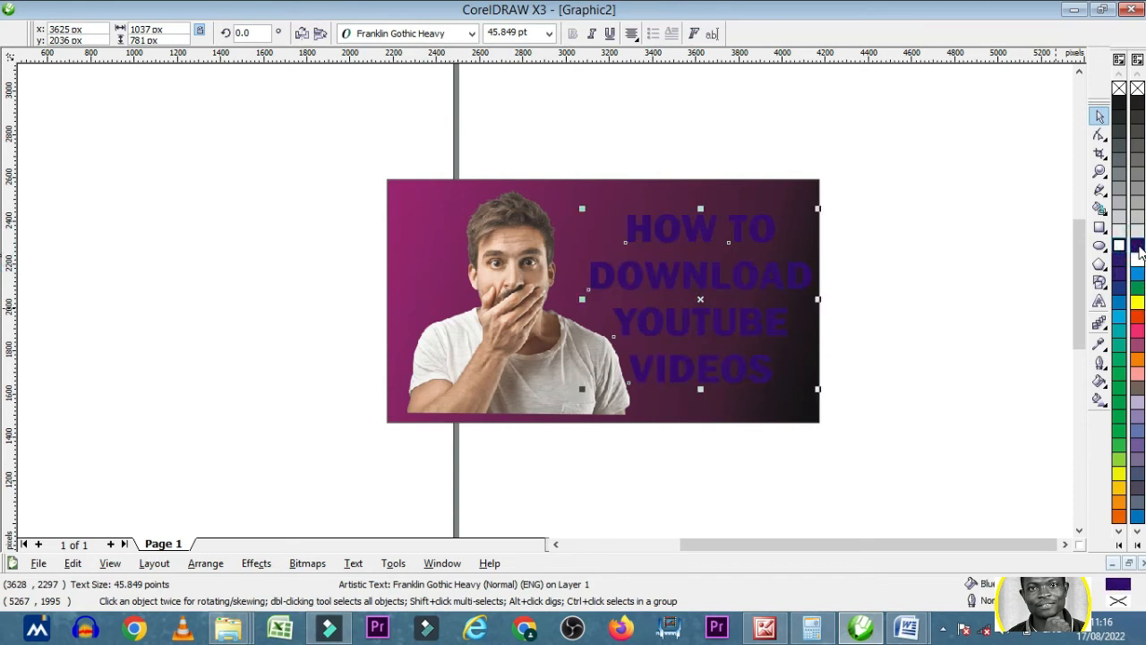
click(1136, 259)
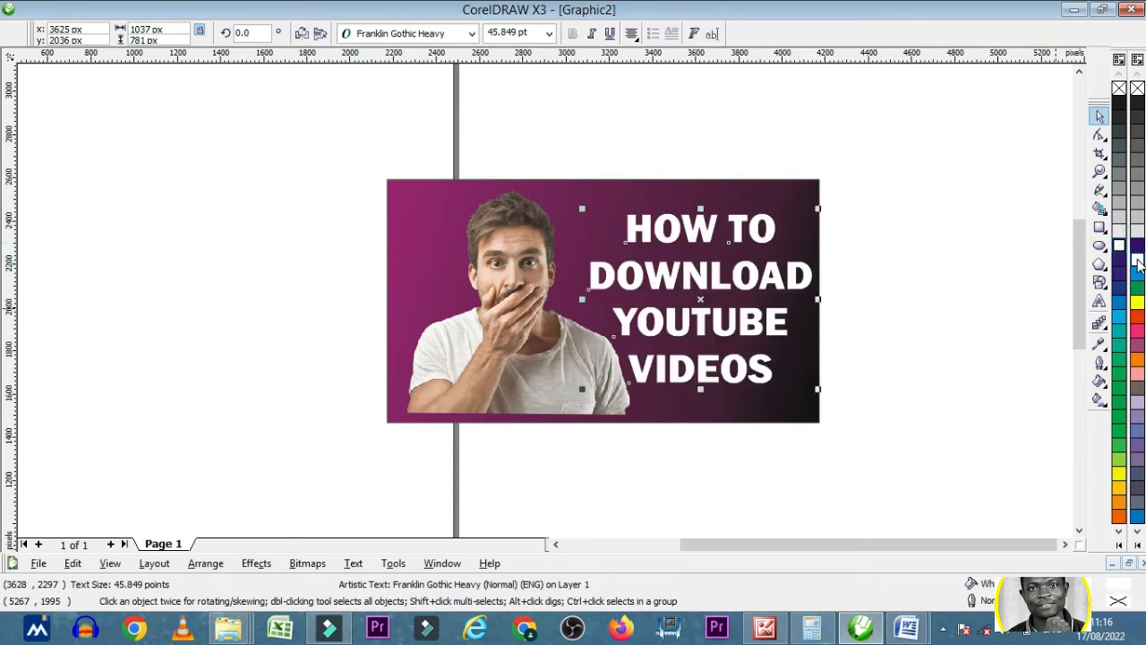
click(1137, 332)
click(1135, 305)
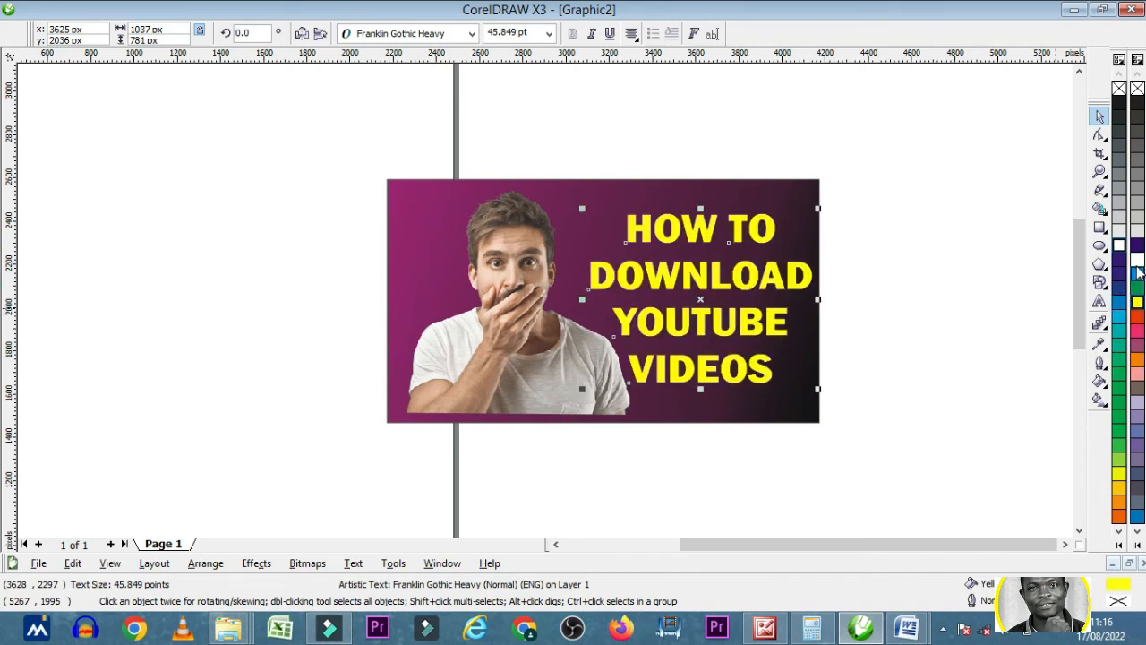
click(1136, 260)
click(1052, 281)
click(729, 280)
click(886, 280)
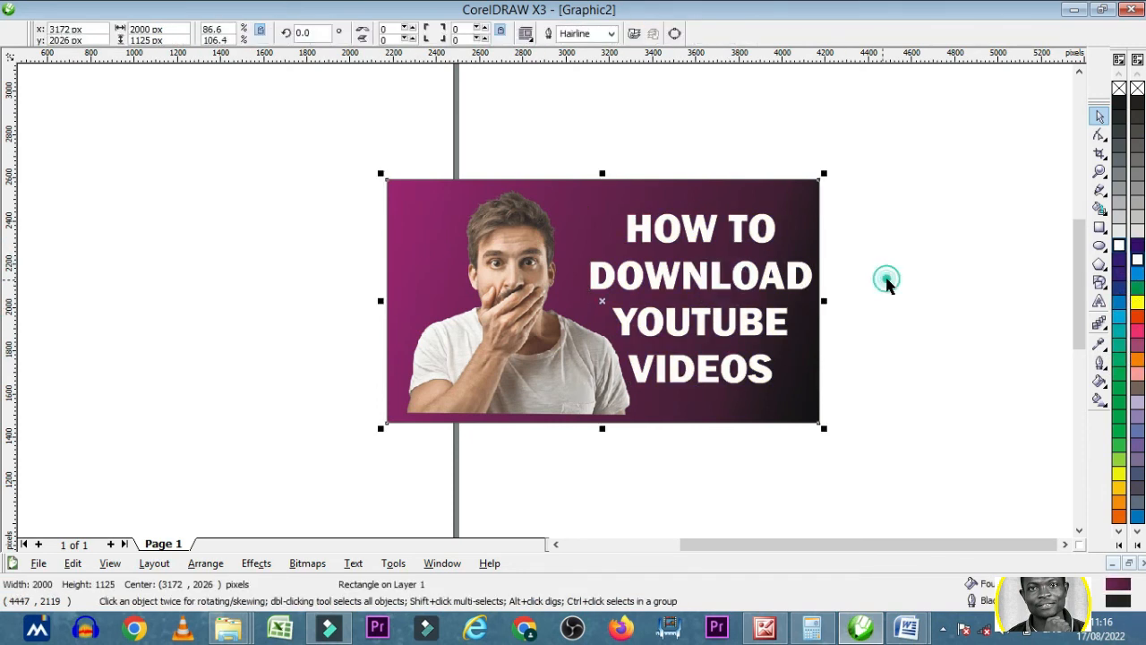
- Nudge the man's photo up 30 px on the gradient rectangle
click(541, 310)
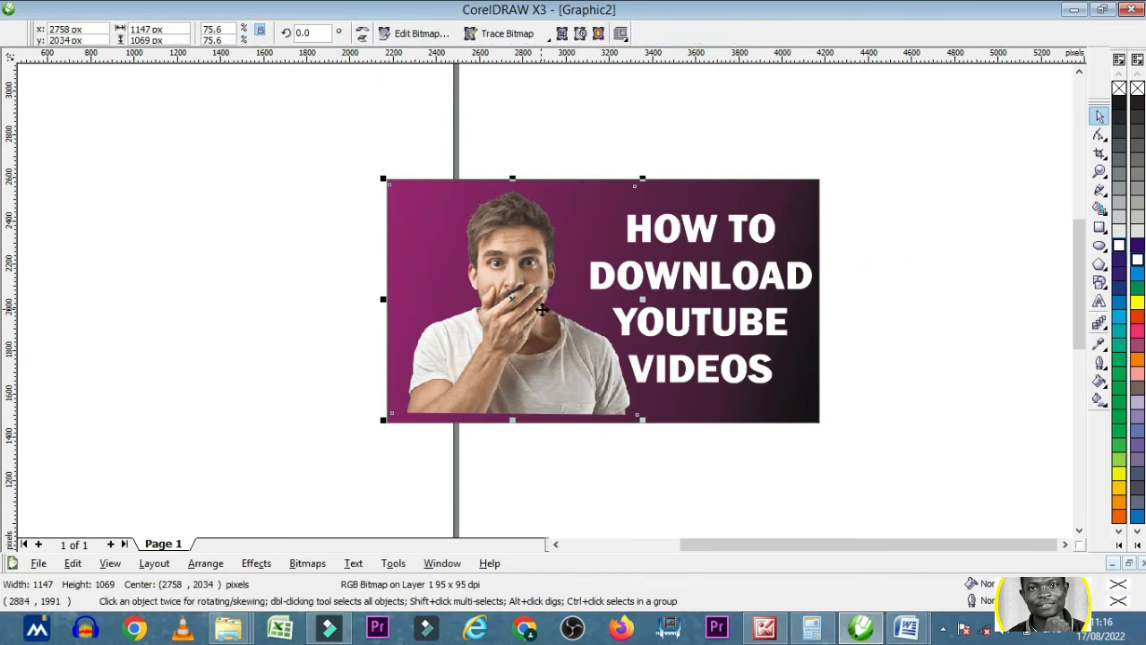
key(Up)
key(Up)
key(Up)
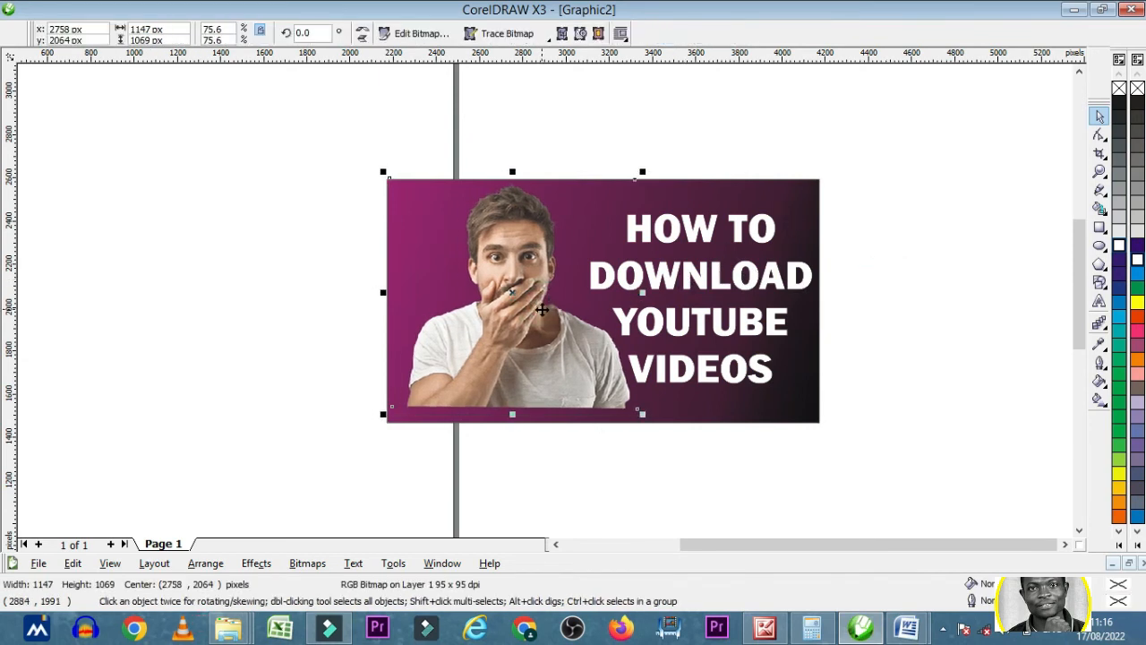
click(998, 302)
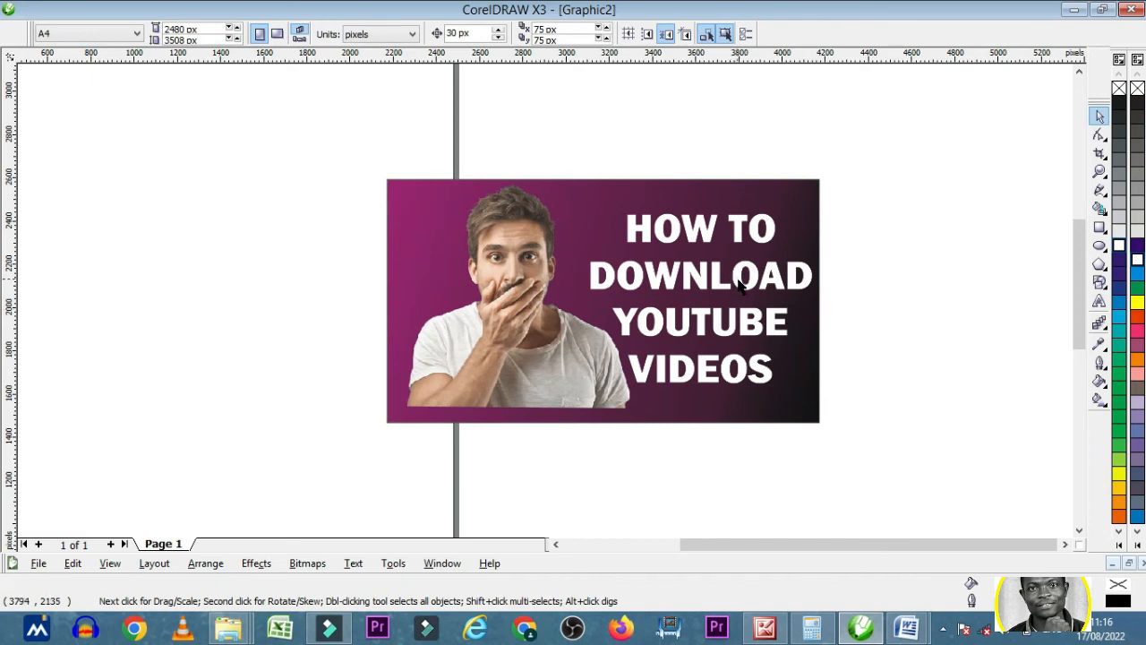
- Examine the thumbnail composition close up and with the whole page in view
click(739, 284)
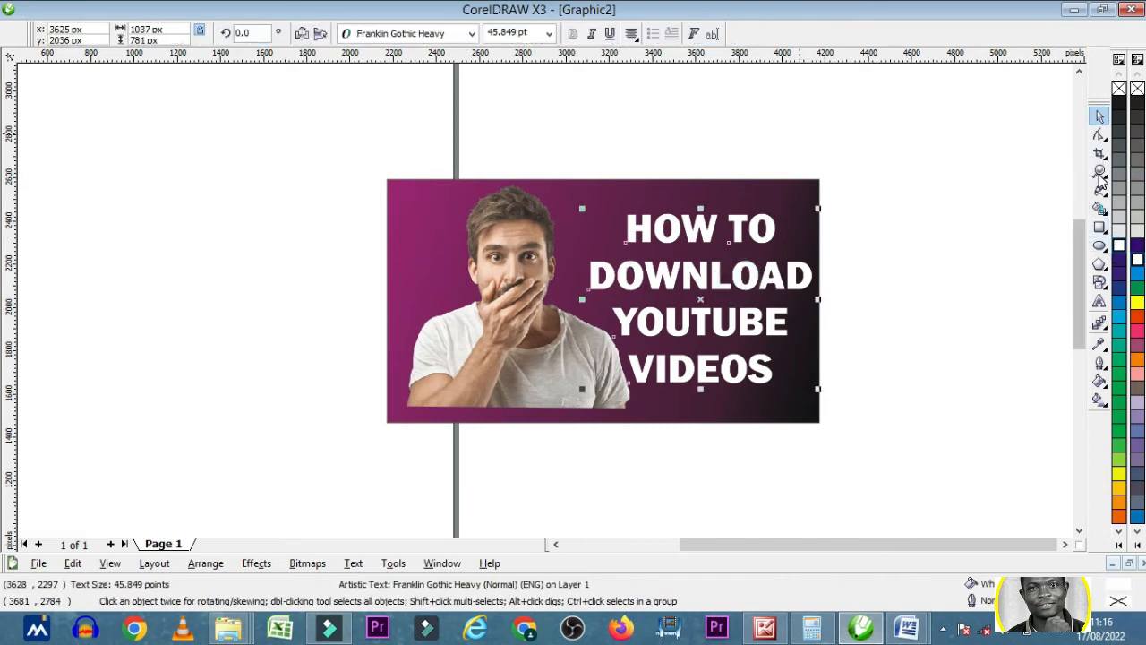
click(1100, 171)
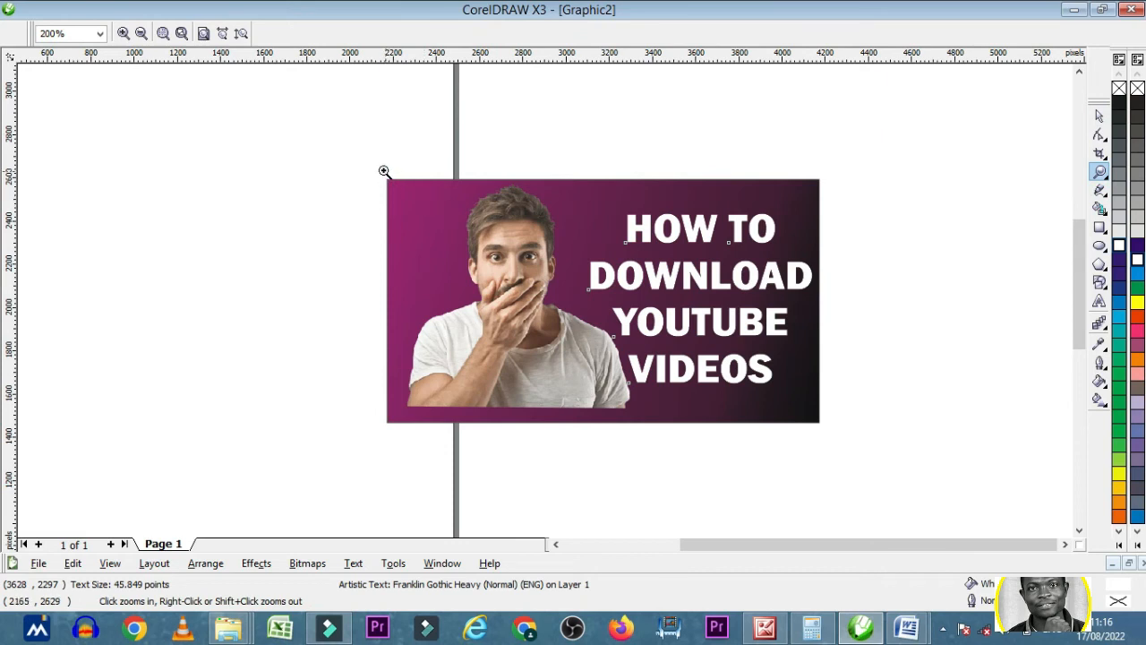
drag(384, 171, 590, 376)
drag(809, 424, 827, 432)
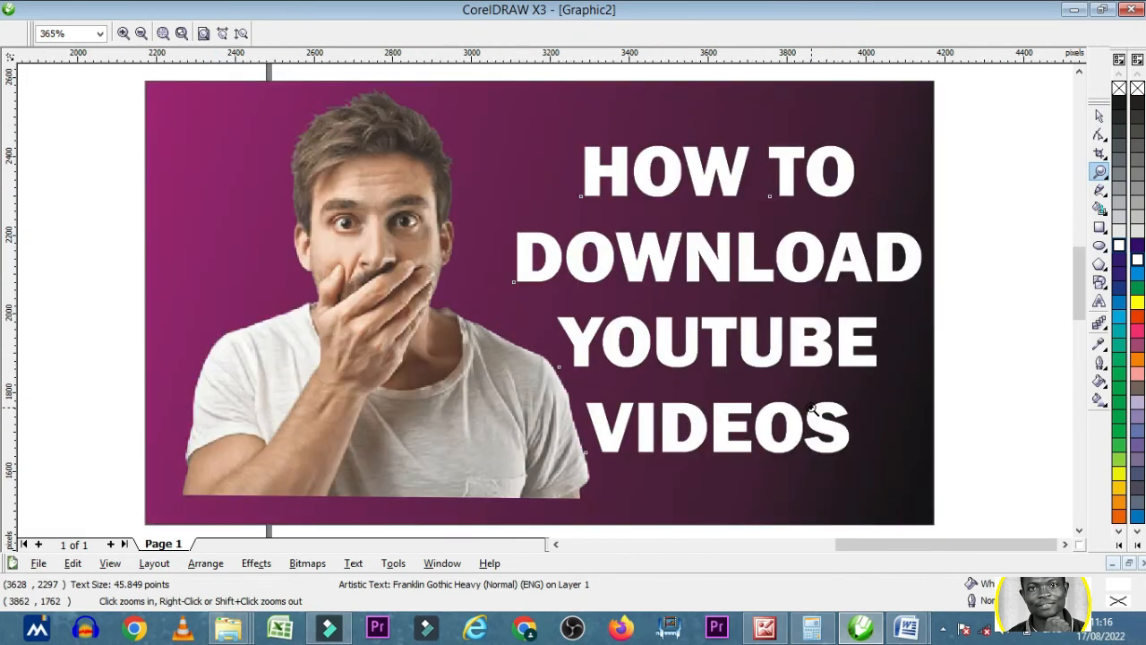
right_click(546, 303)
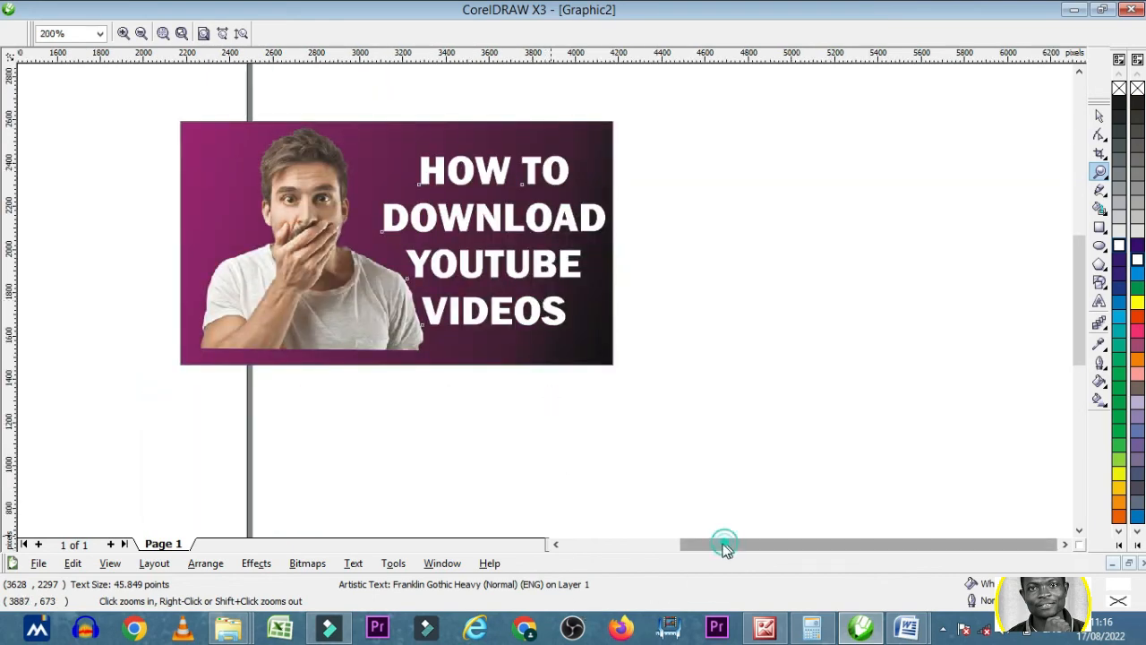
drag(725, 548, 706, 553)
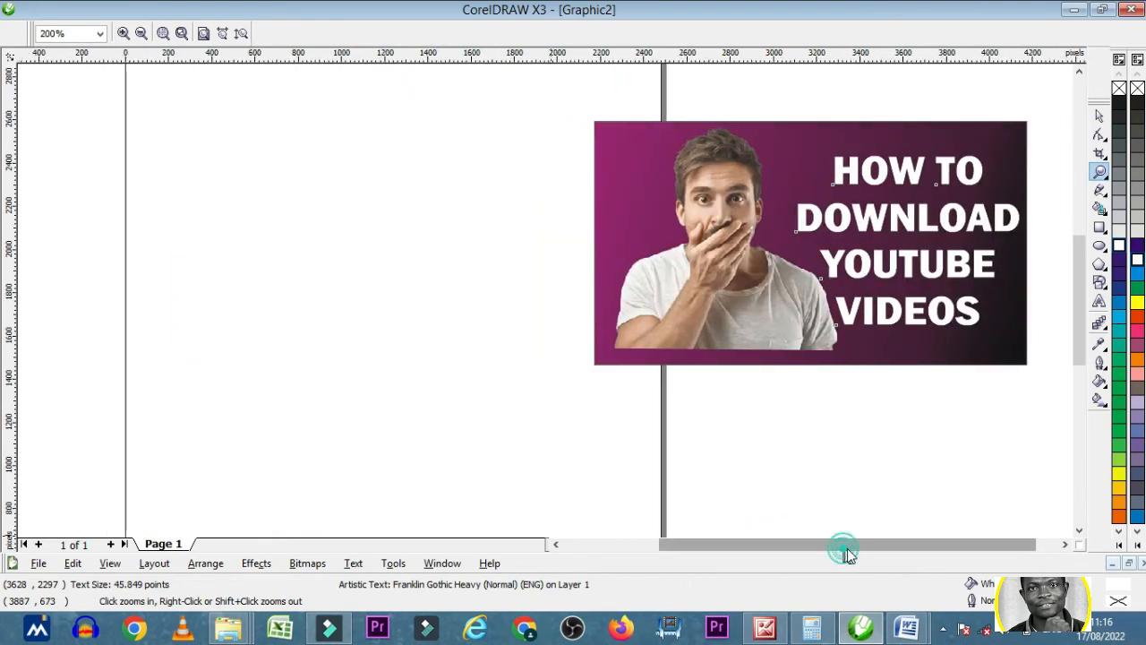
drag(849, 555, 861, 550)
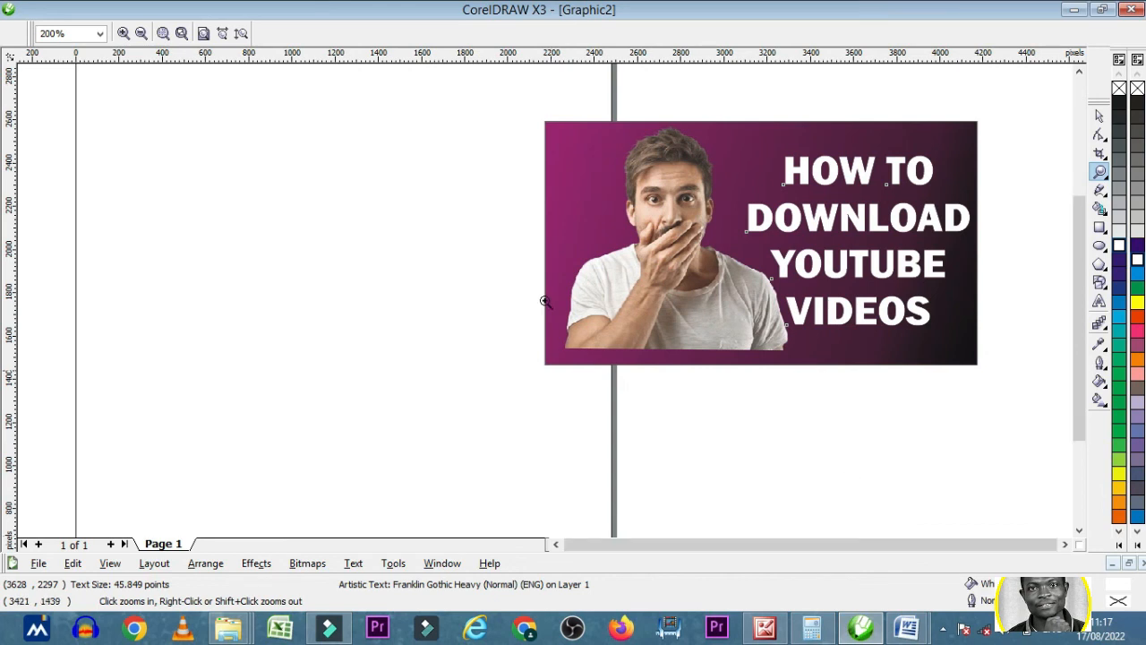
right_click(545, 302)
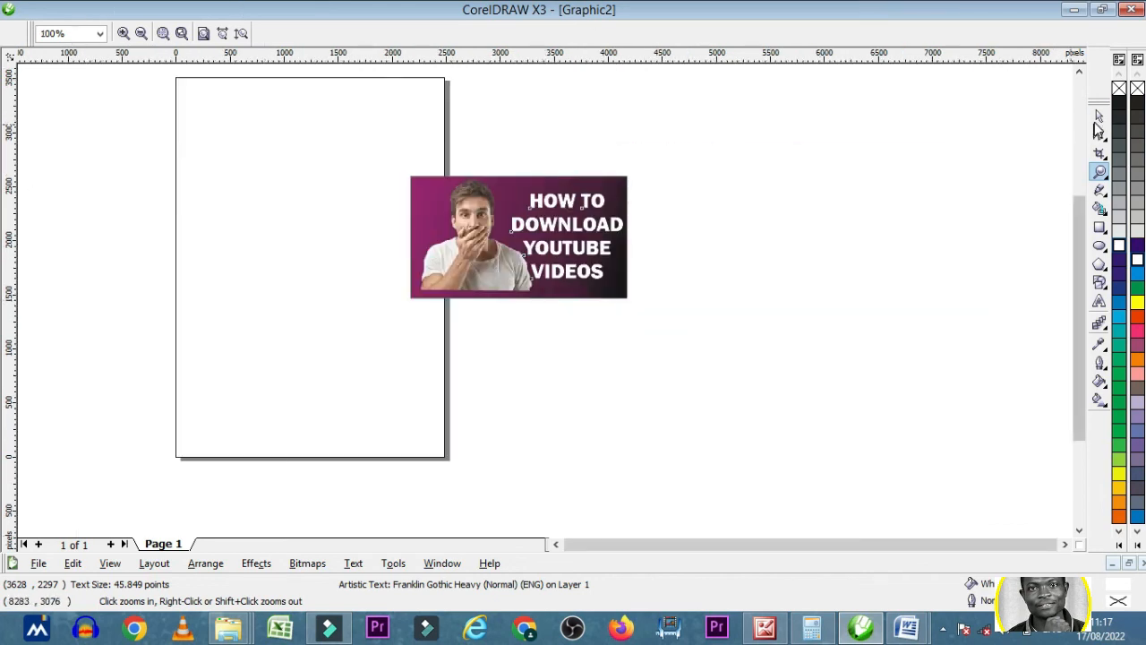
- Select the rectangle, photo and headline together and export them to the NEW EDUCOM folder as a JPG named "yOUTUBE THUMBNIL"
click(1098, 117)
click(846, 259)
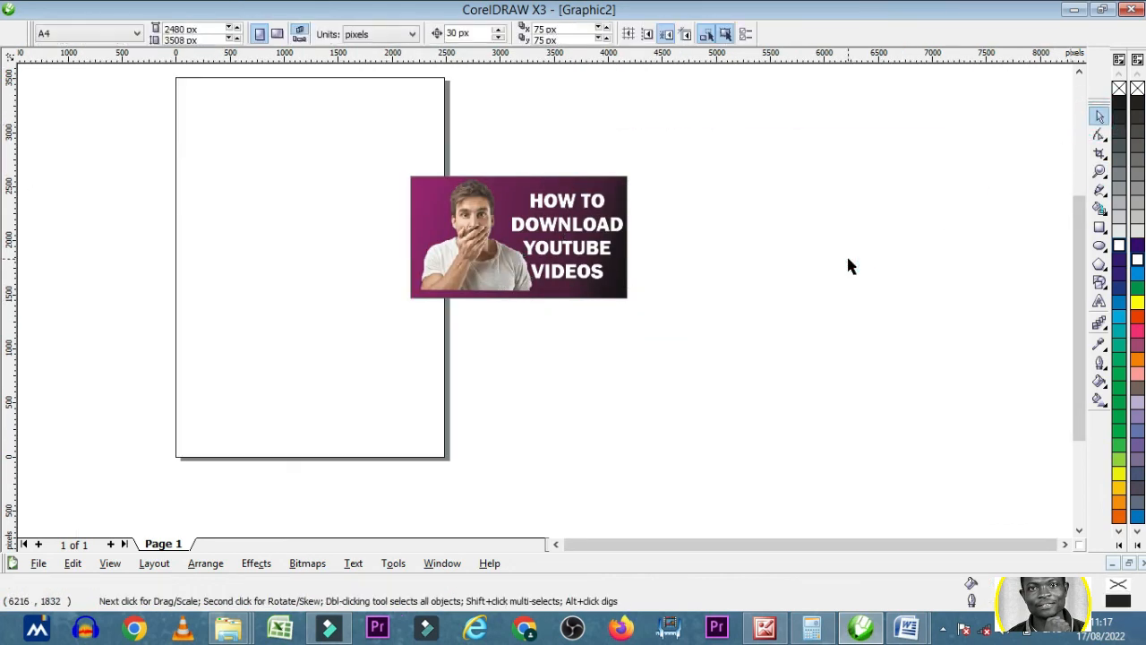
click(684, 547)
drag(710, 343, 384, 131)
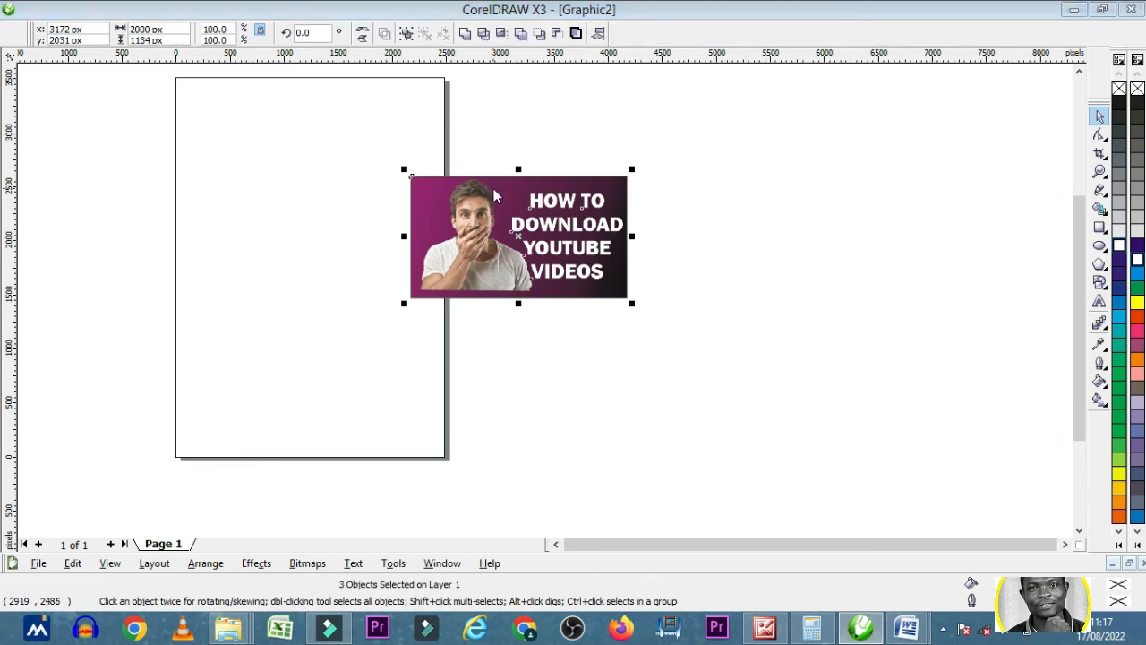
key(ctrl+e)
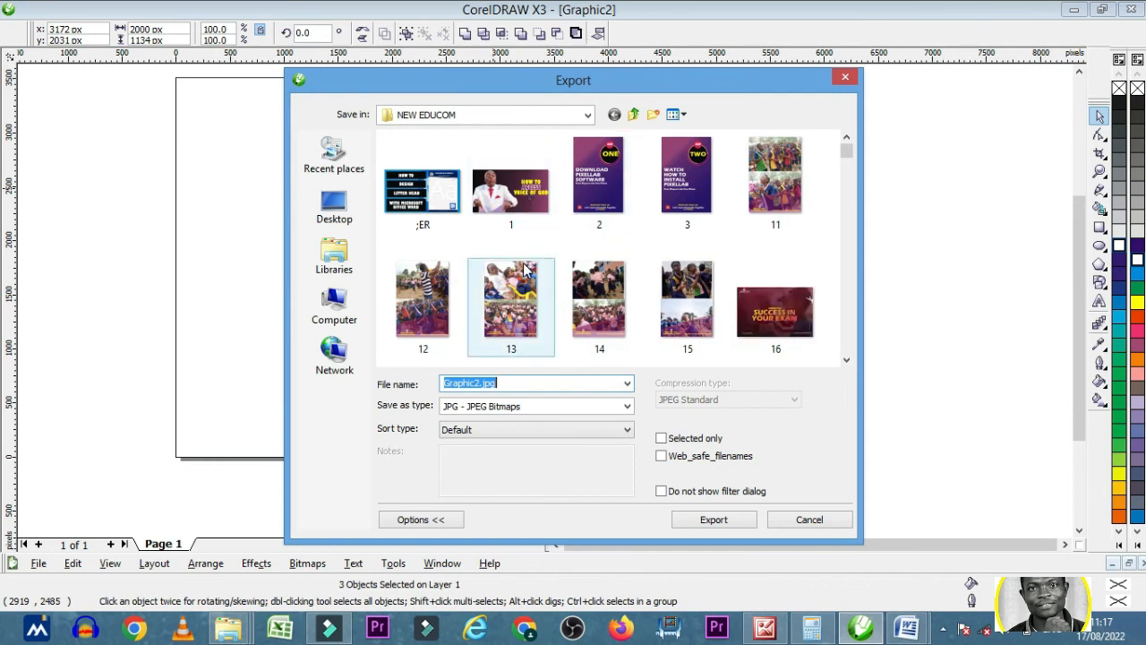
text(yOUTUBE THUMBNIL)
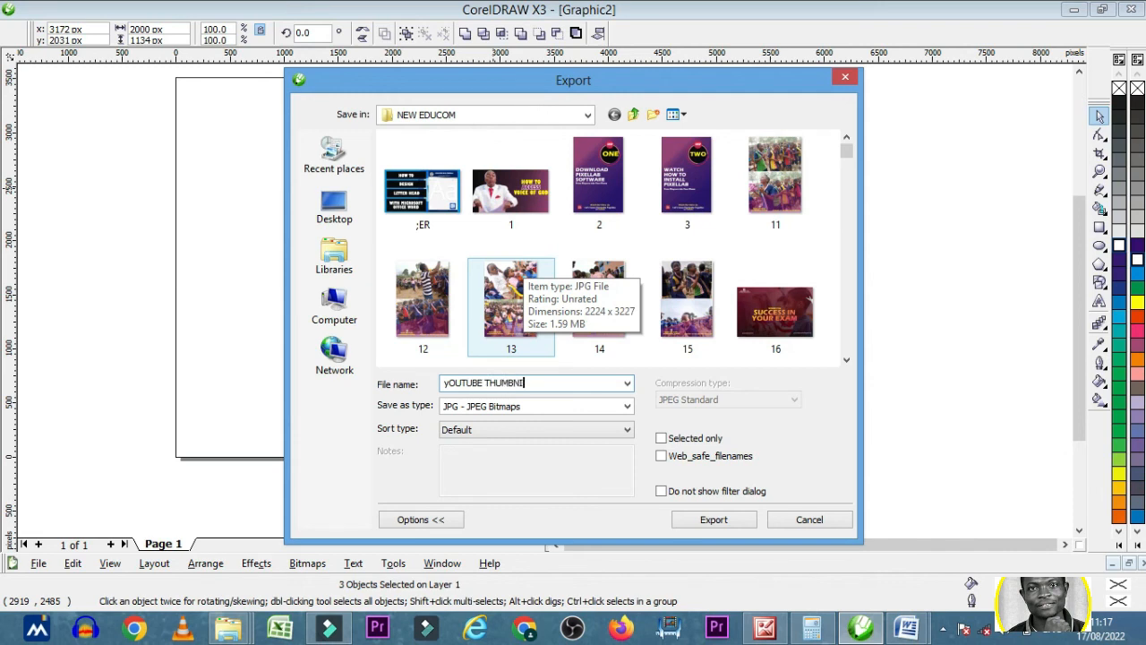
click(716, 519)
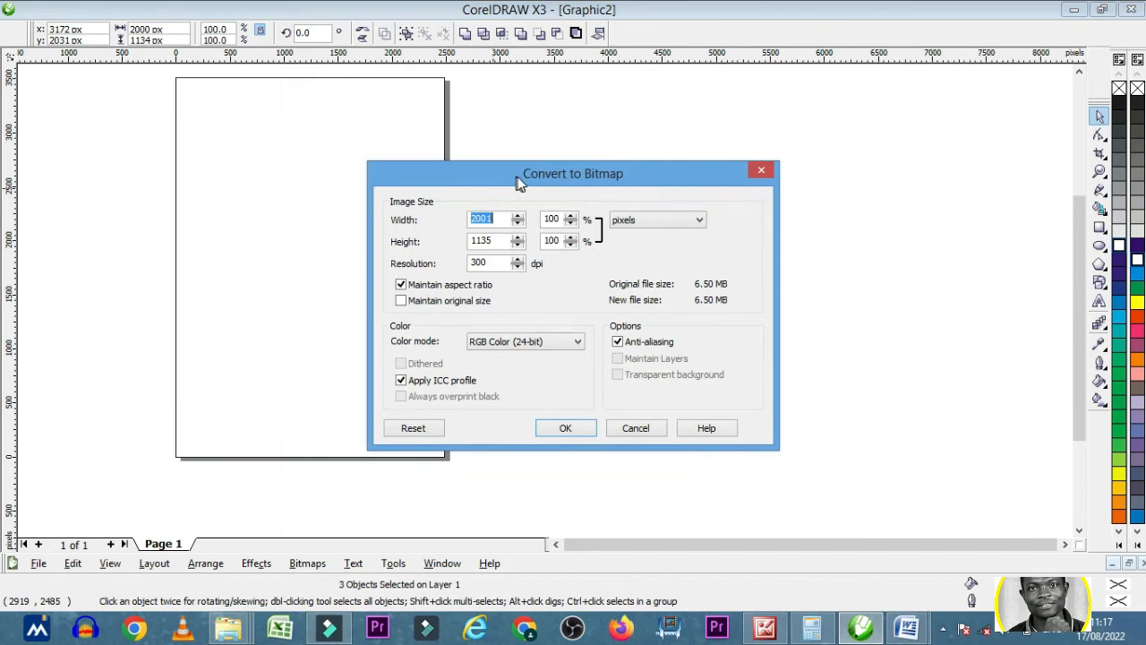
- Accept the 300 dpi, RGB Color (24-bit) bitmap settings, preview the whole image and complete the JPEG export
drag(520, 182, 569, 176)
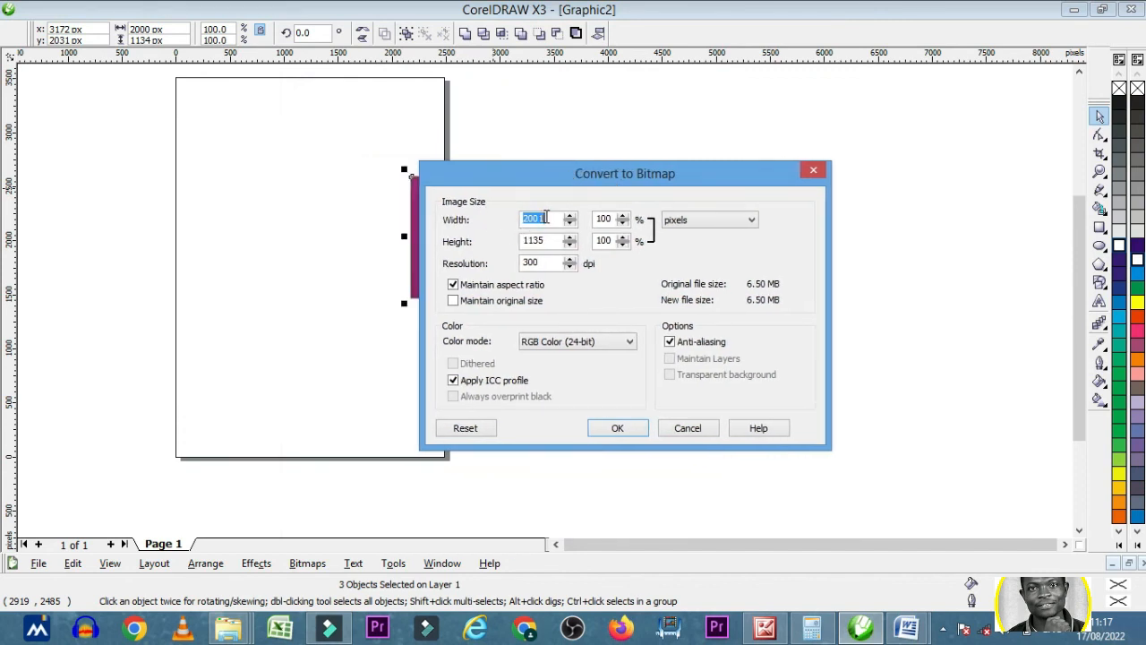
click(637, 427)
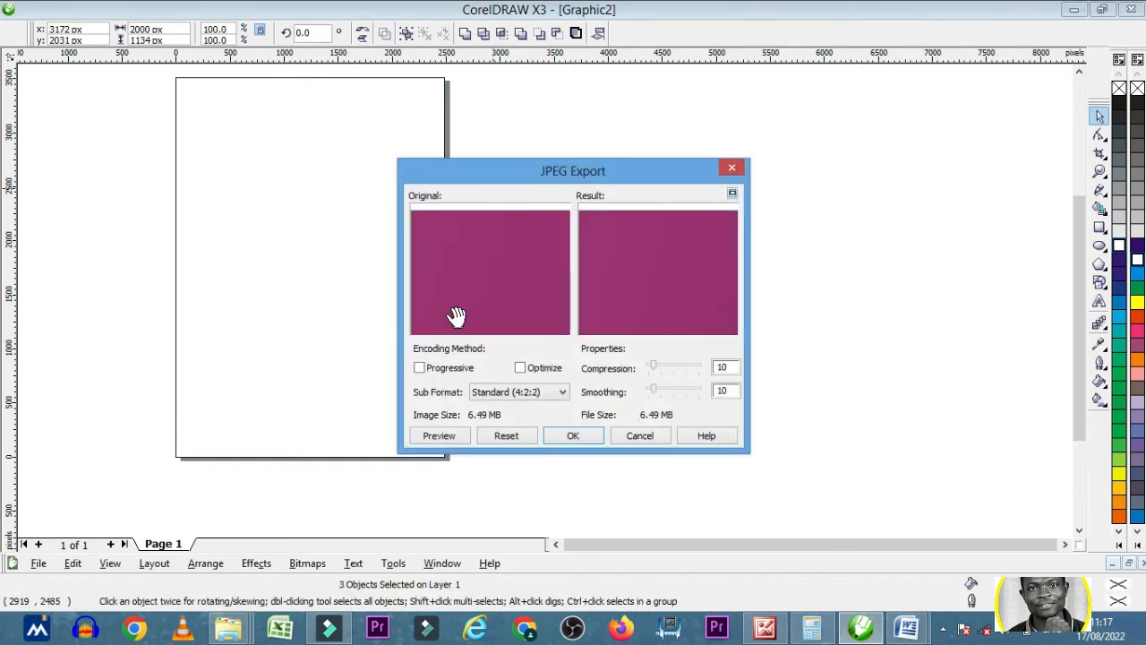
right_click(457, 317)
right_click(461, 315)
right_click(461, 314)
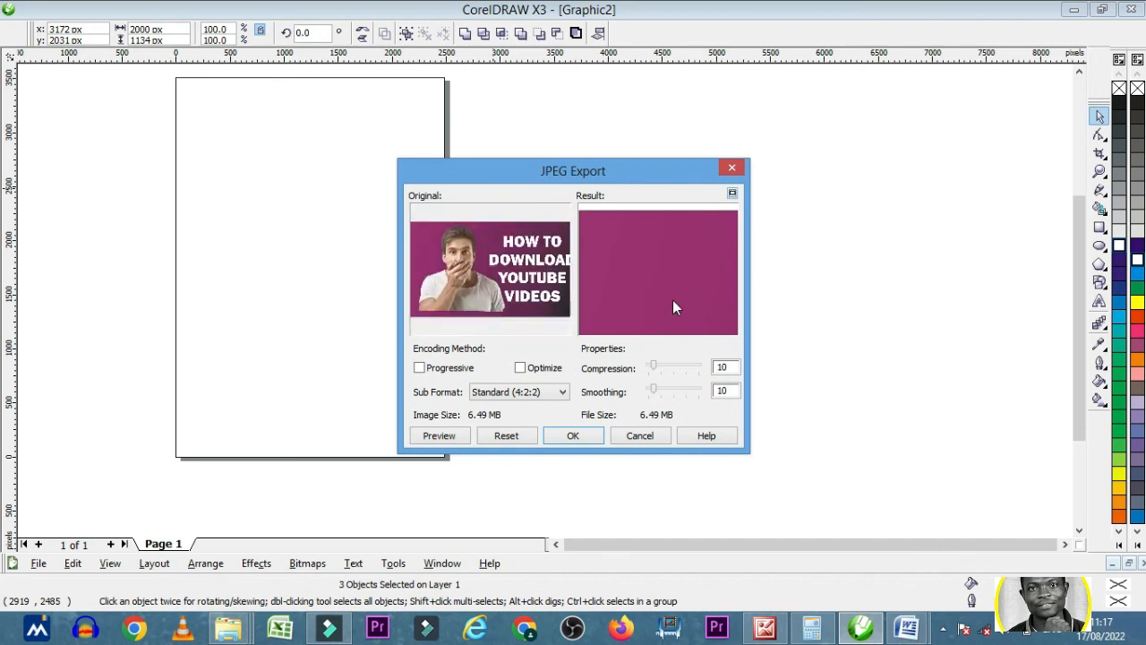
click(575, 436)
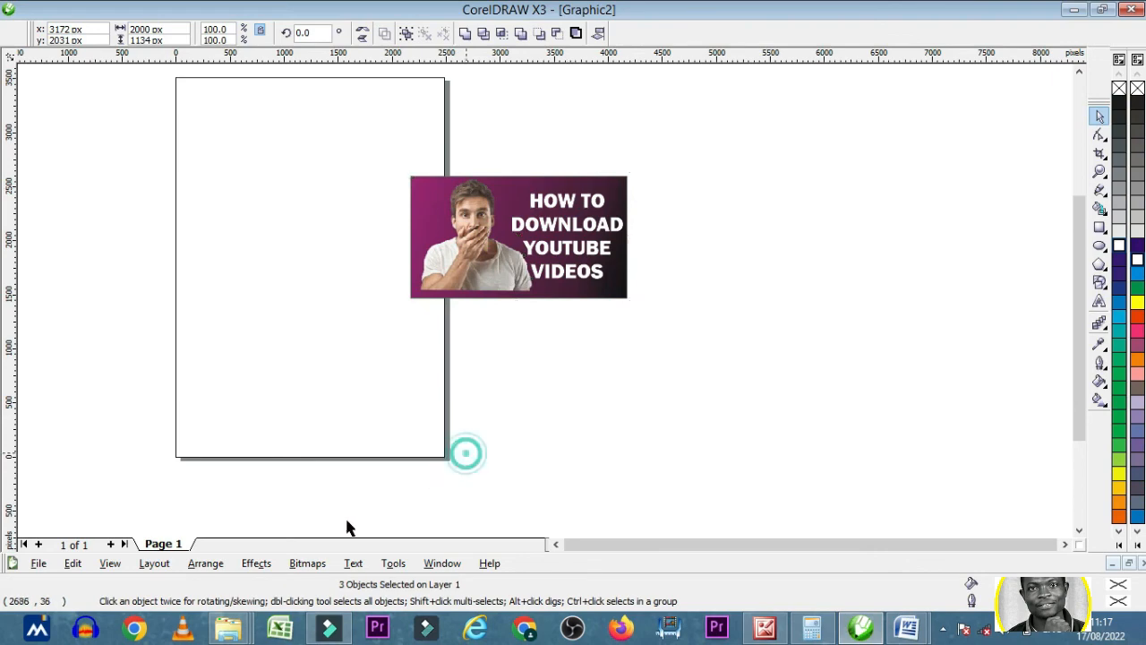
- Switch to File Explorer and open the NEW EDUCOM folder in the Pictures library
mouse_move(229, 630)
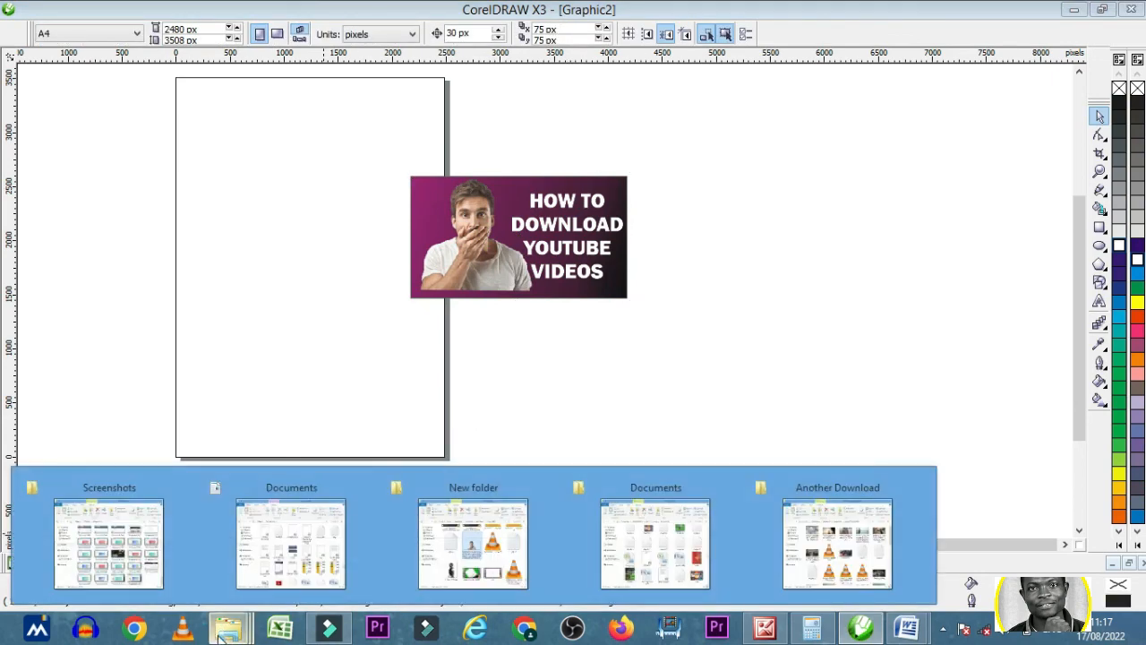
click(320, 553)
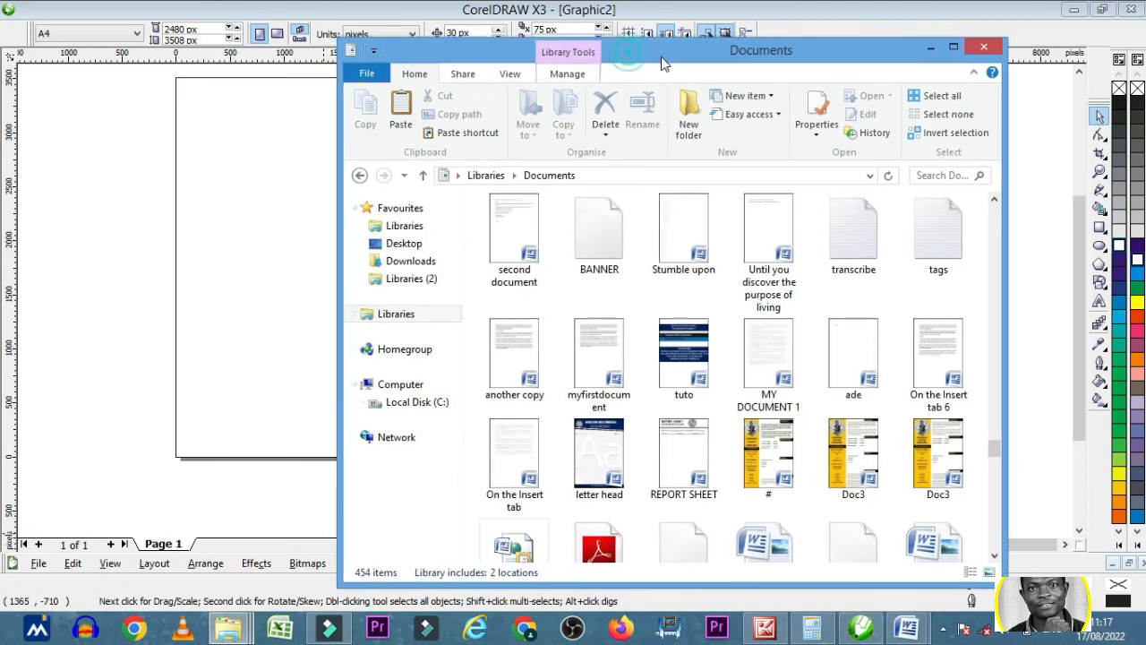
drag(661, 56, 688, 60)
click(458, 234)
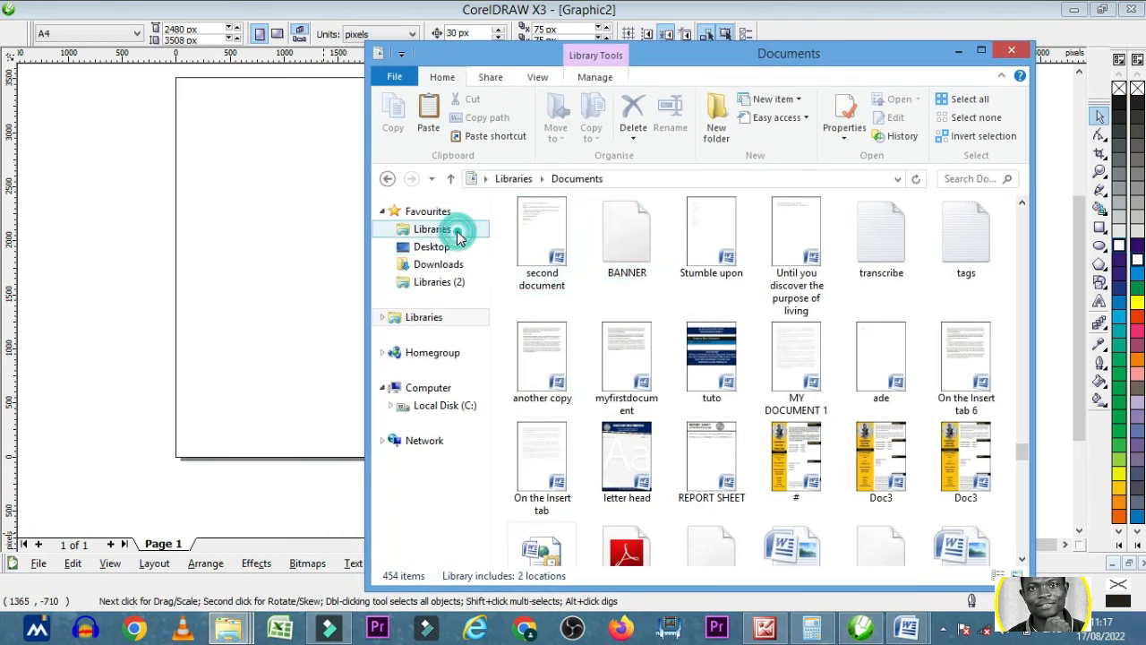
click(637, 490)
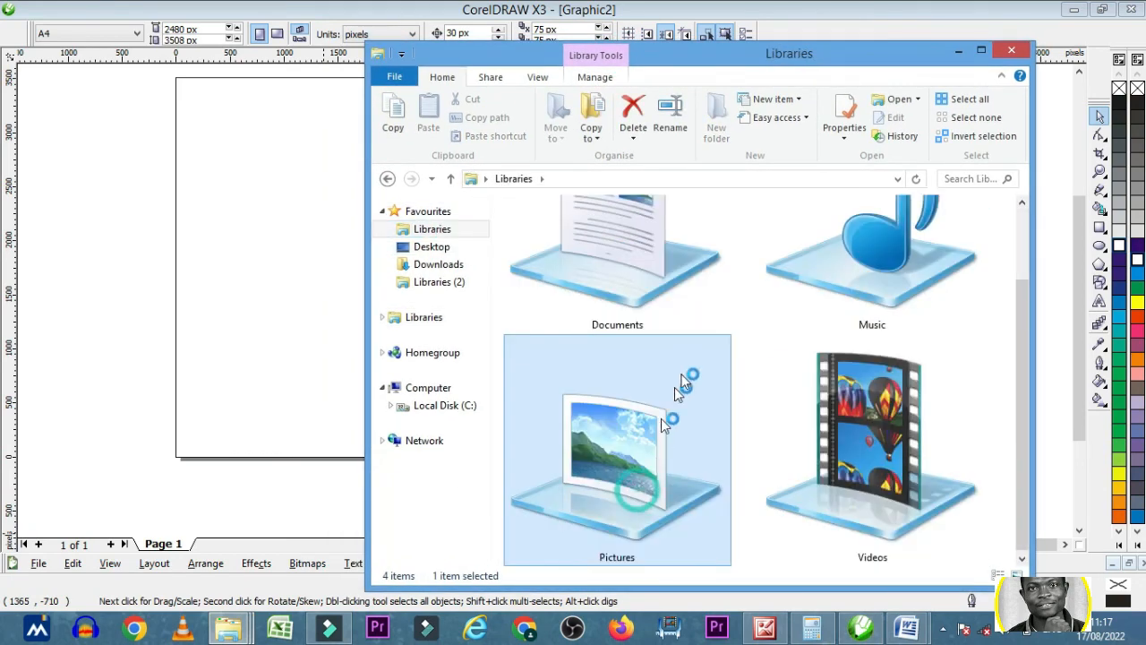
double_click(677, 383)
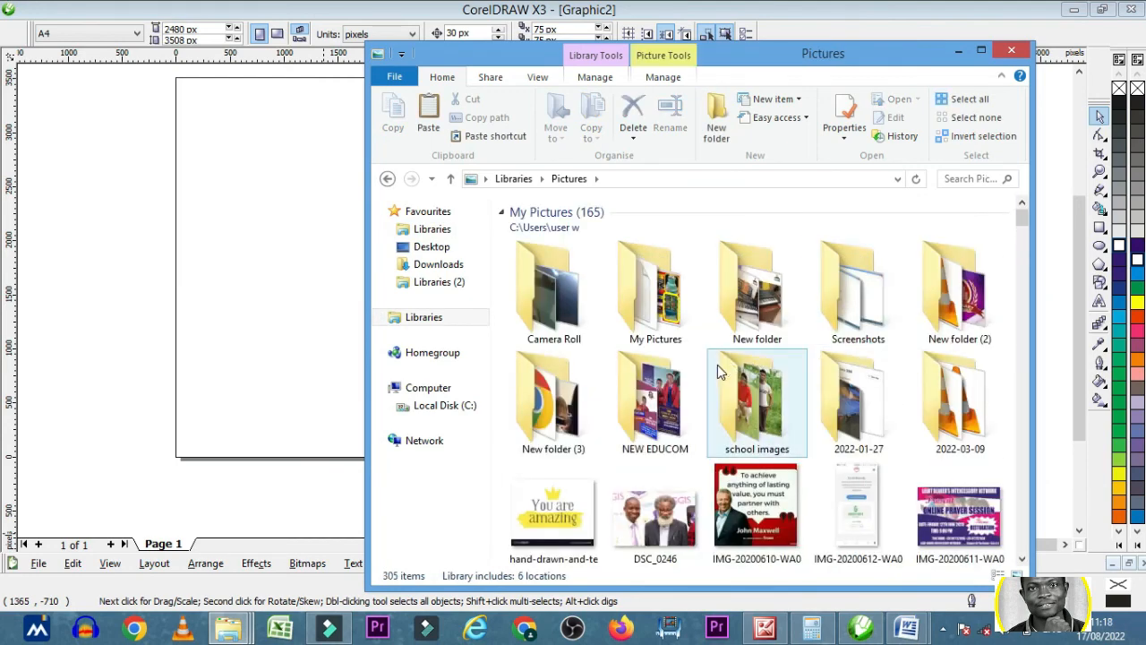
double_click(666, 428)
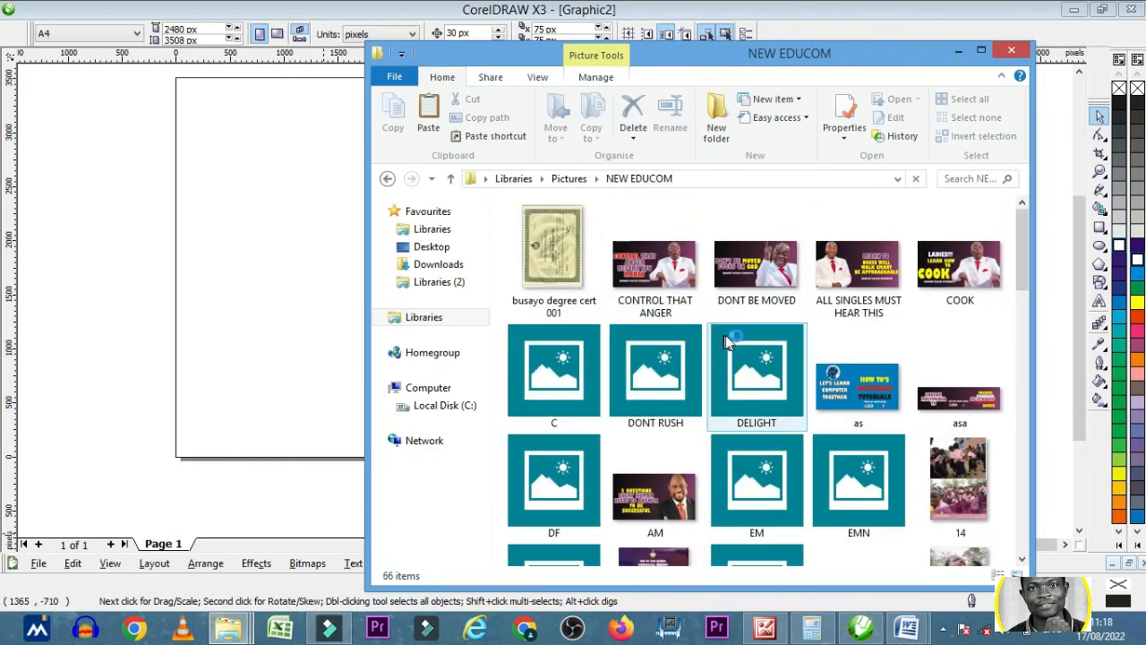
- Find the exported "yOUTUBE THUMBNIL" image in the folder, view it full screen and close the viewer
scroll(851, 334, down, 3)
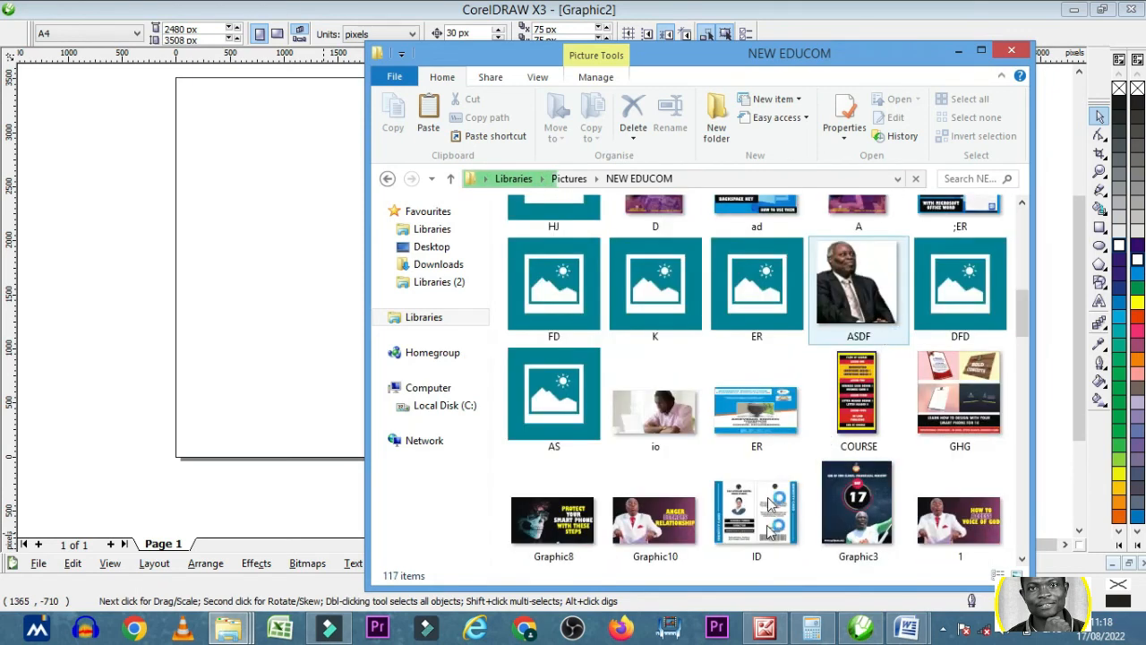
scroll(770, 522, down, 10)
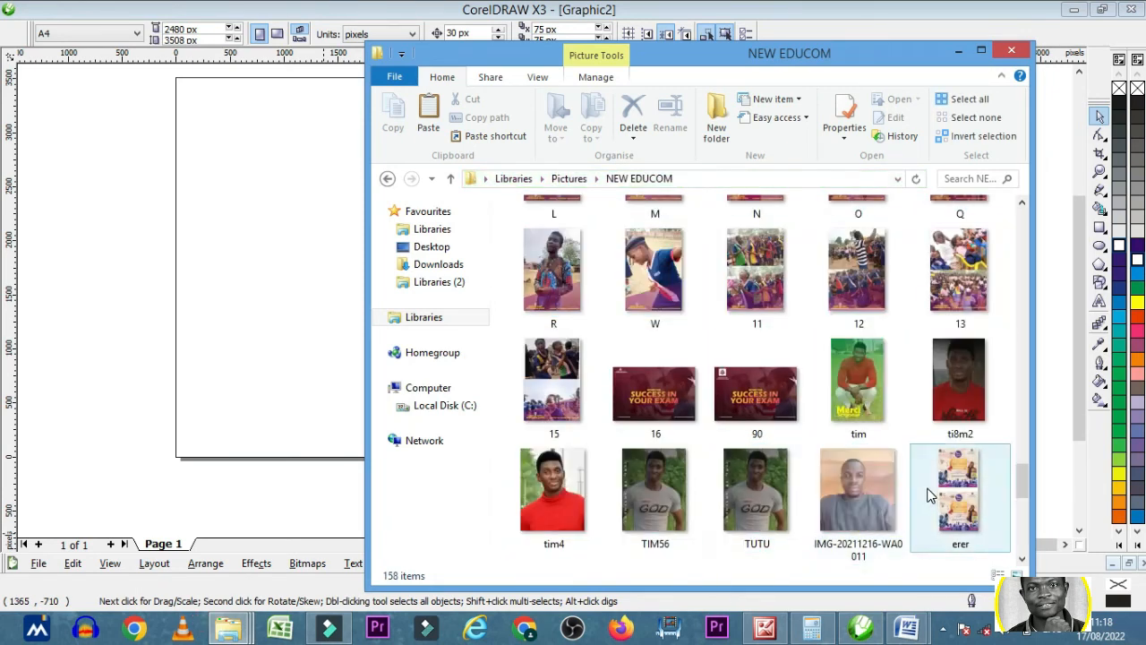
scroll(955, 496, down, 5)
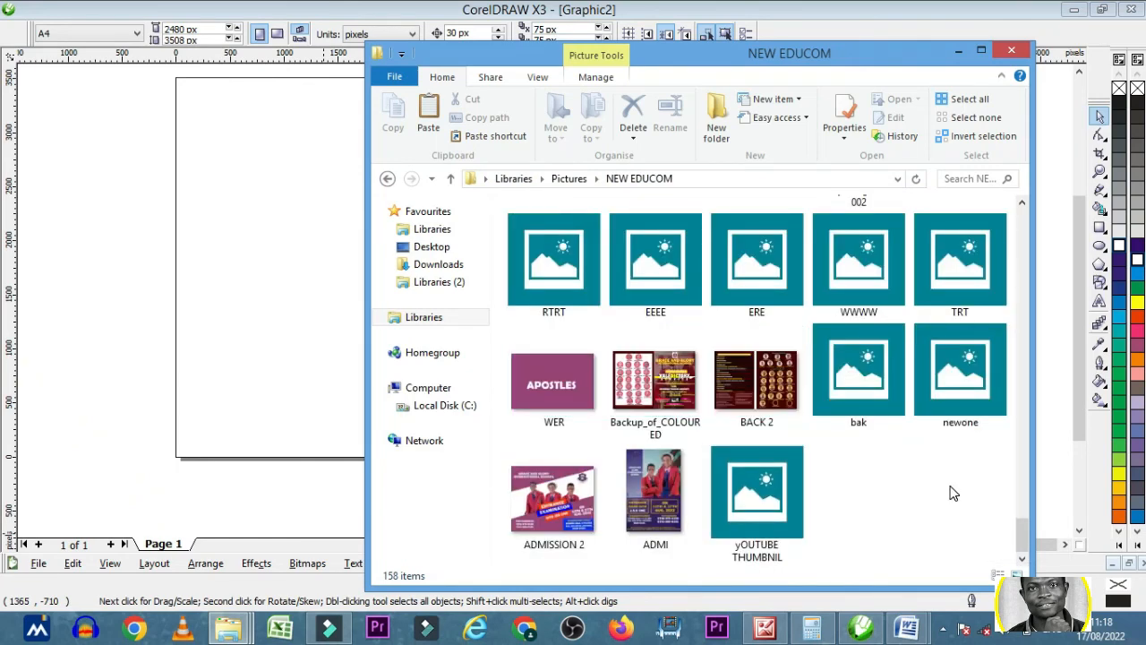
double_click(780, 494)
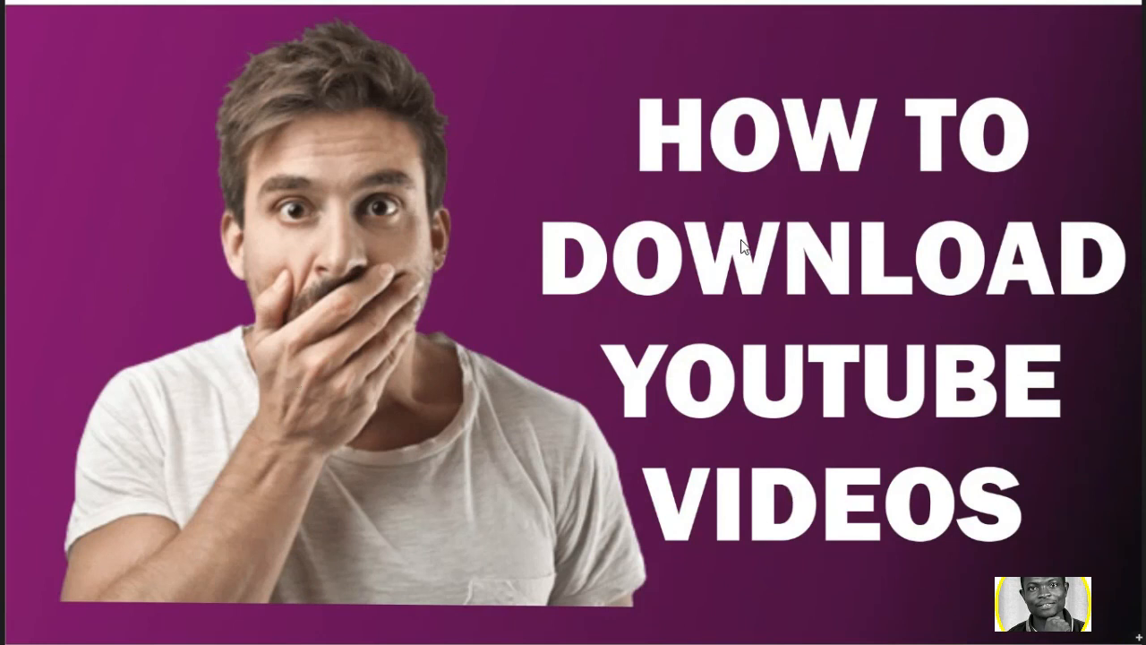
click(2, 2)
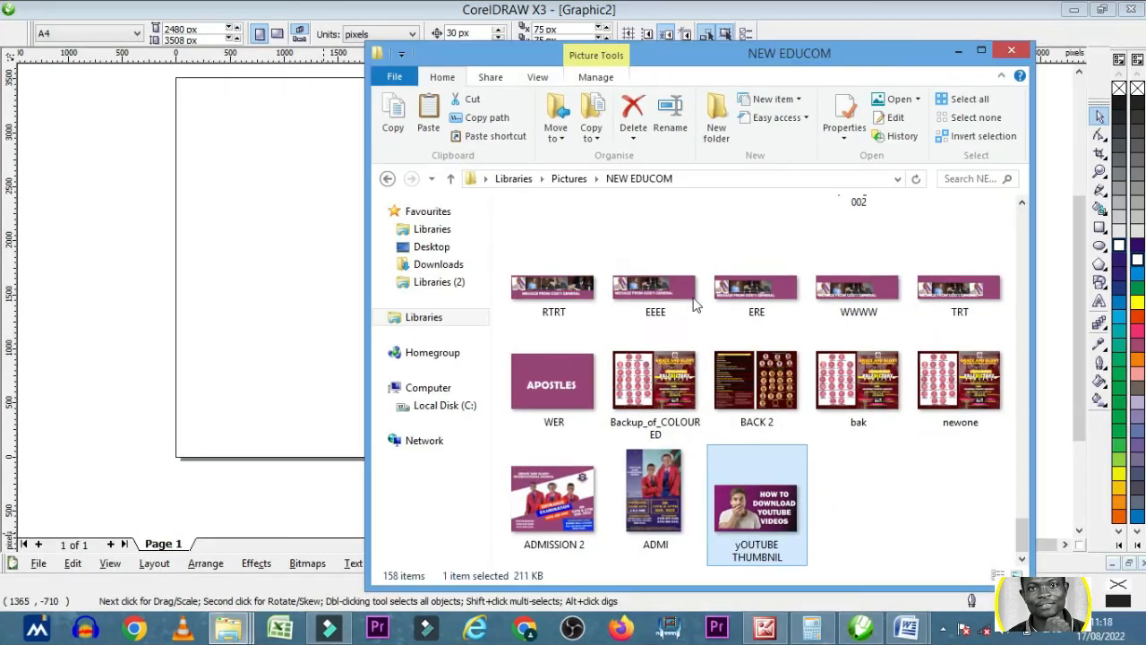